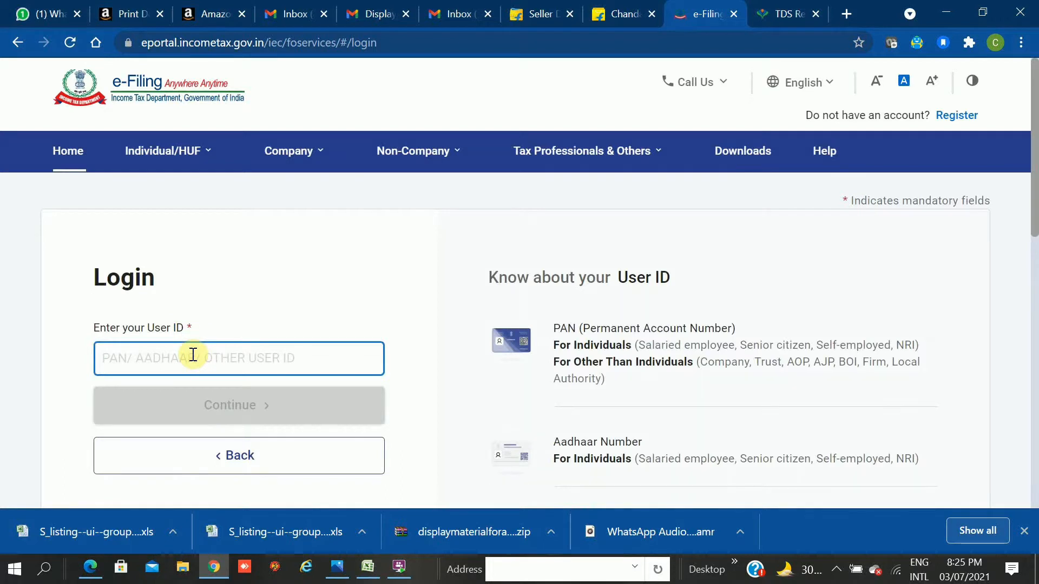
Enter the PAN as the user ID, correcting typos, and continue to the password step.
text(BG)
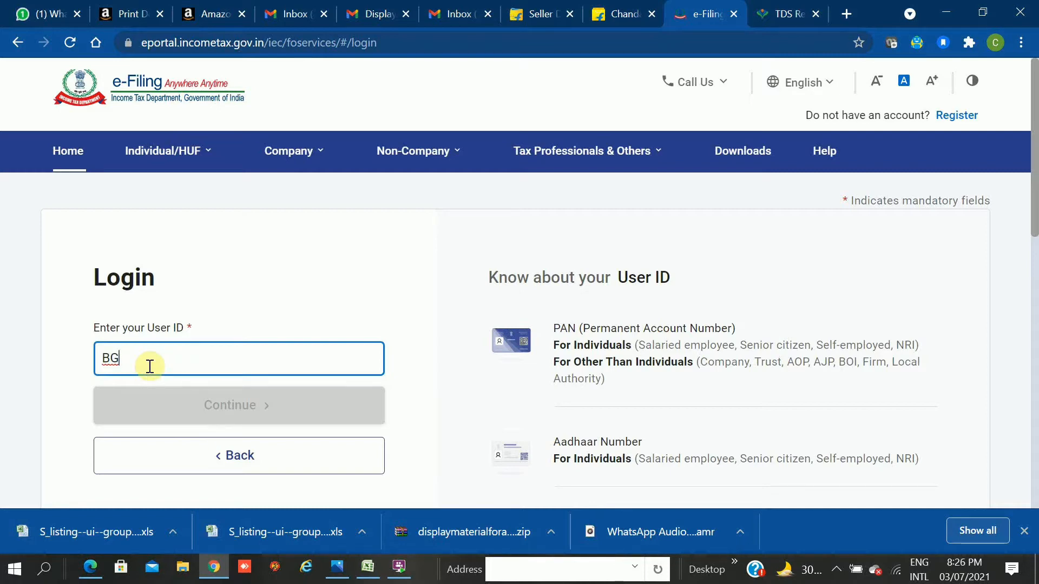
key(BackSpace)
key(BackSpace)
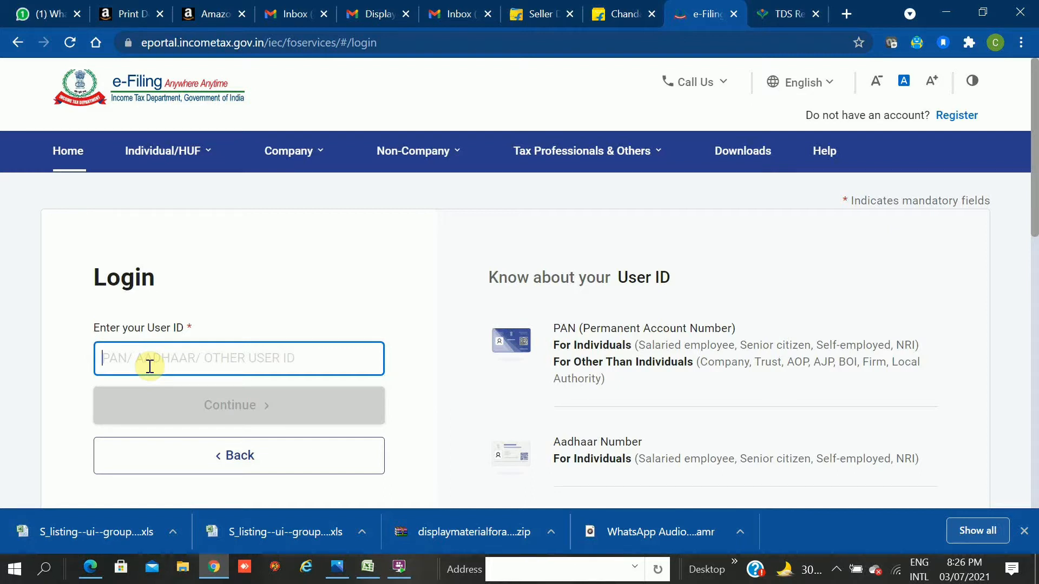
text(B)
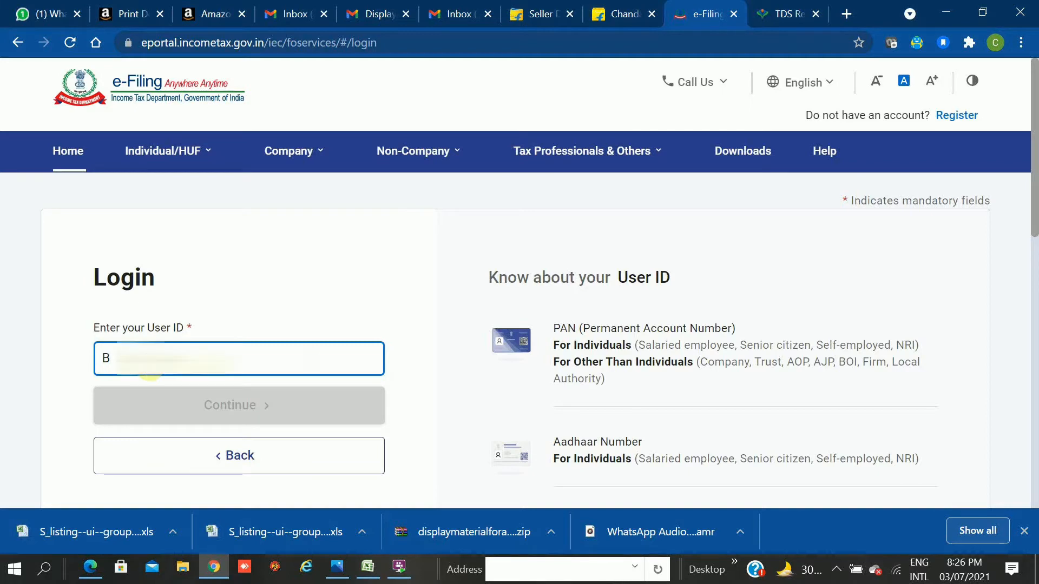
text(S)
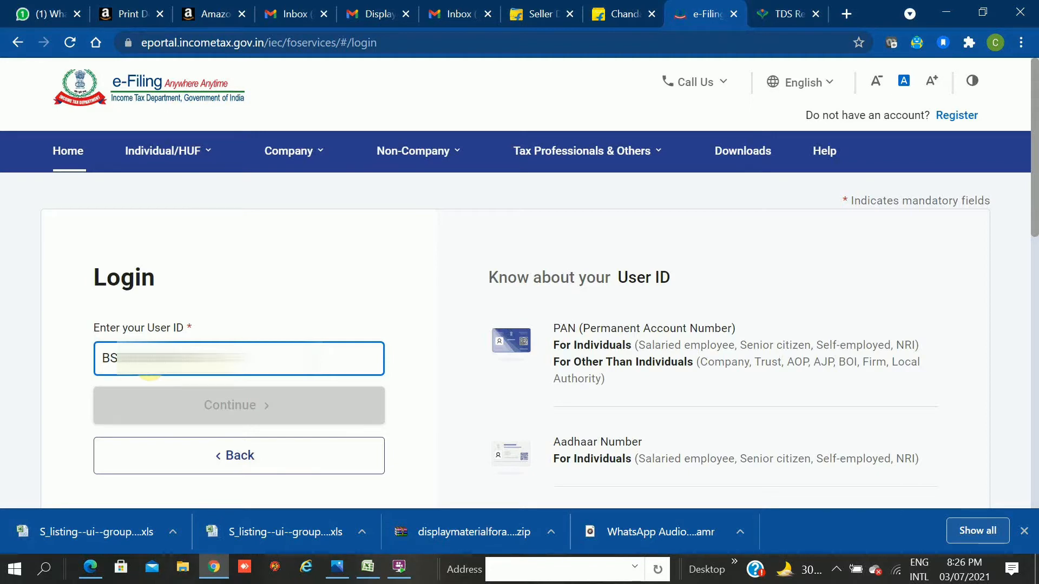
text(?)
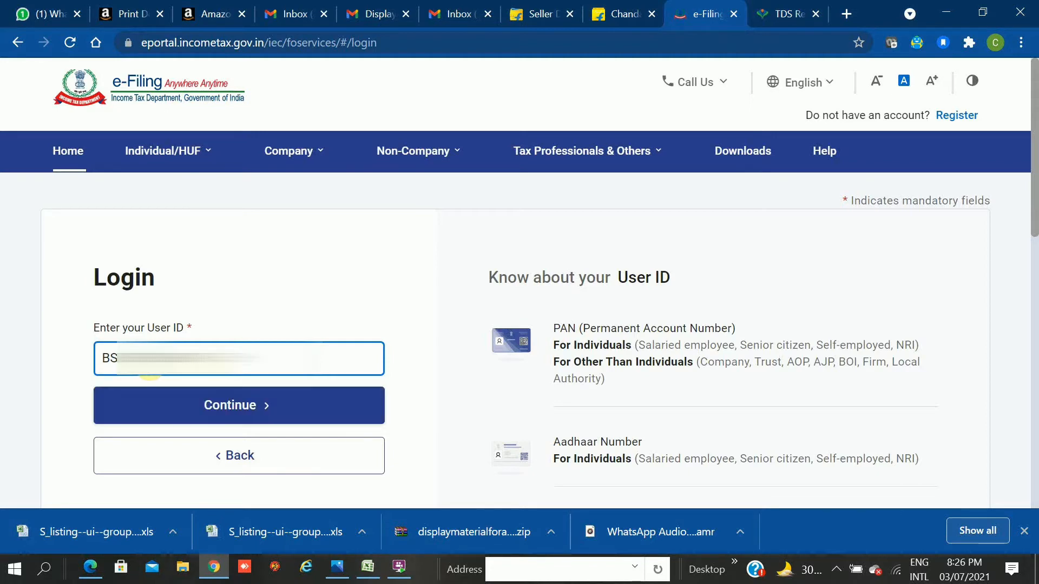
key(BackSpace)
text(?)
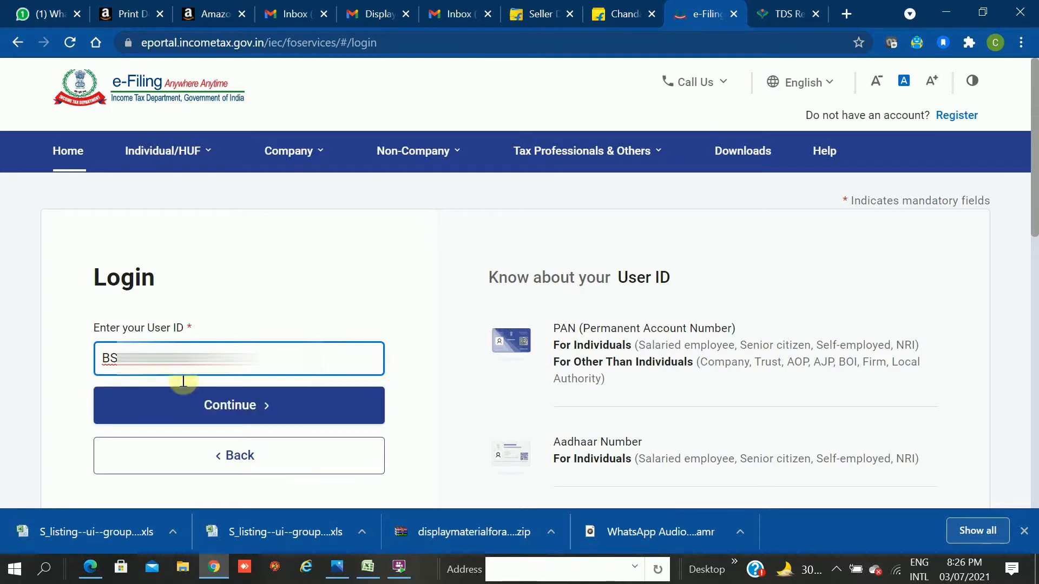
click(225, 399)
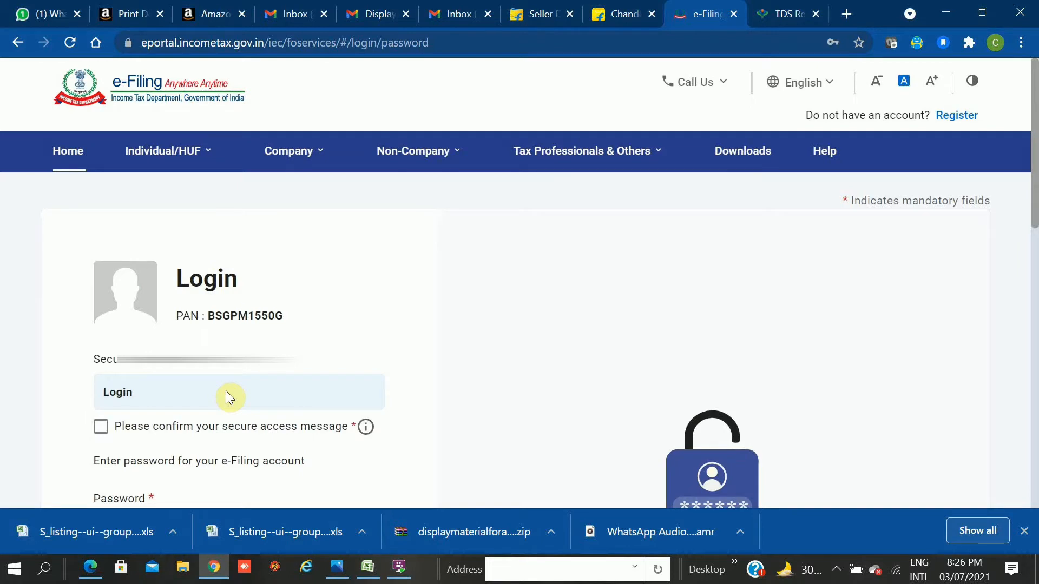
Confirm the secure access message, enter the account password and log in to the dashboard.
click(100, 427)
scroll(574, 383, down, 3)
scroll(574, 382, down, 1)
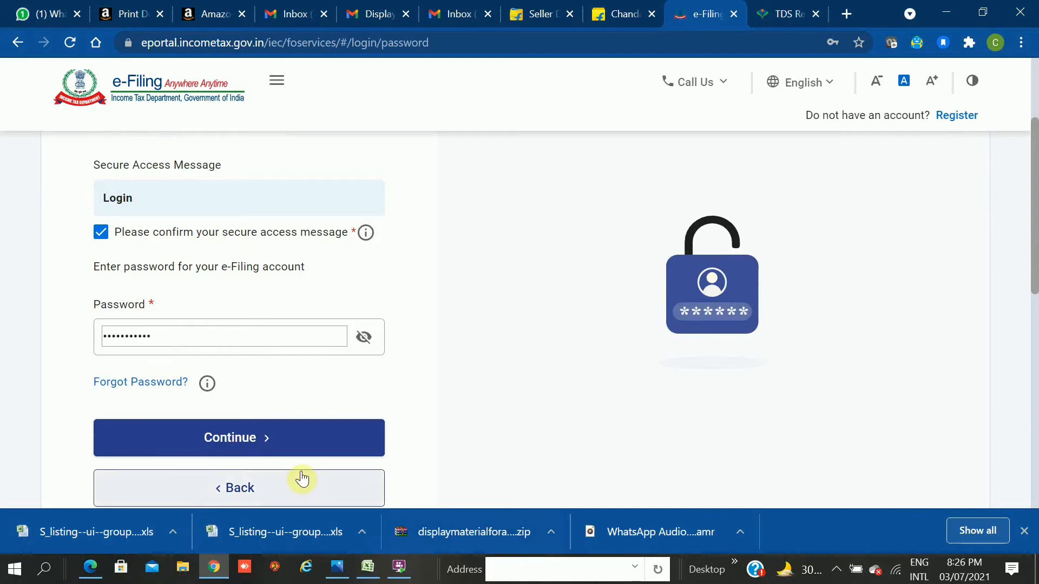
click(251, 443)
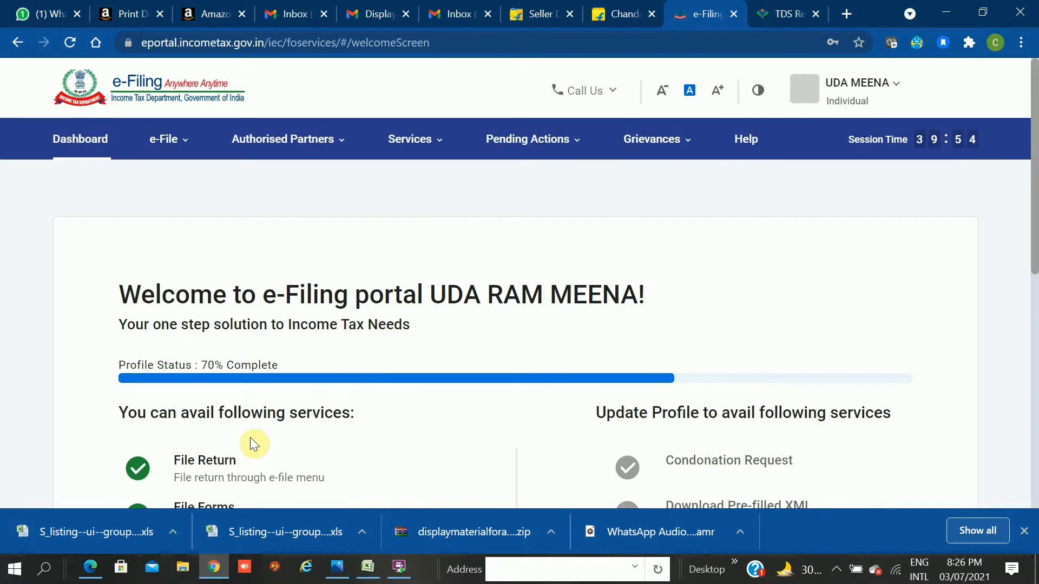
Skip the profile update and start filing the return for the year ended 31-Mar-2021.
scroll(250, 437, down, 1)
scroll(250, 437, down, 2)
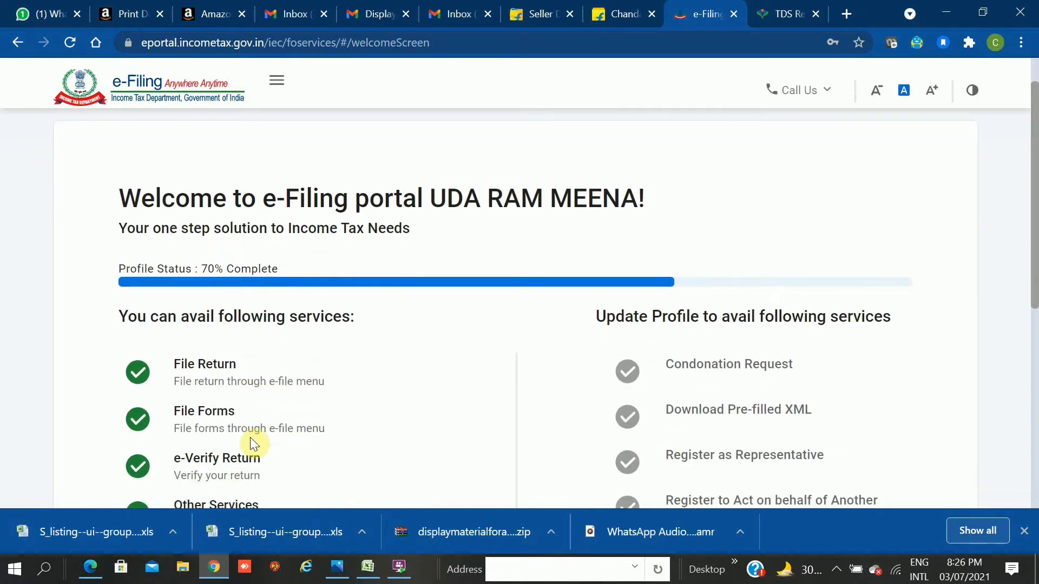
scroll(250, 437, down, 7)
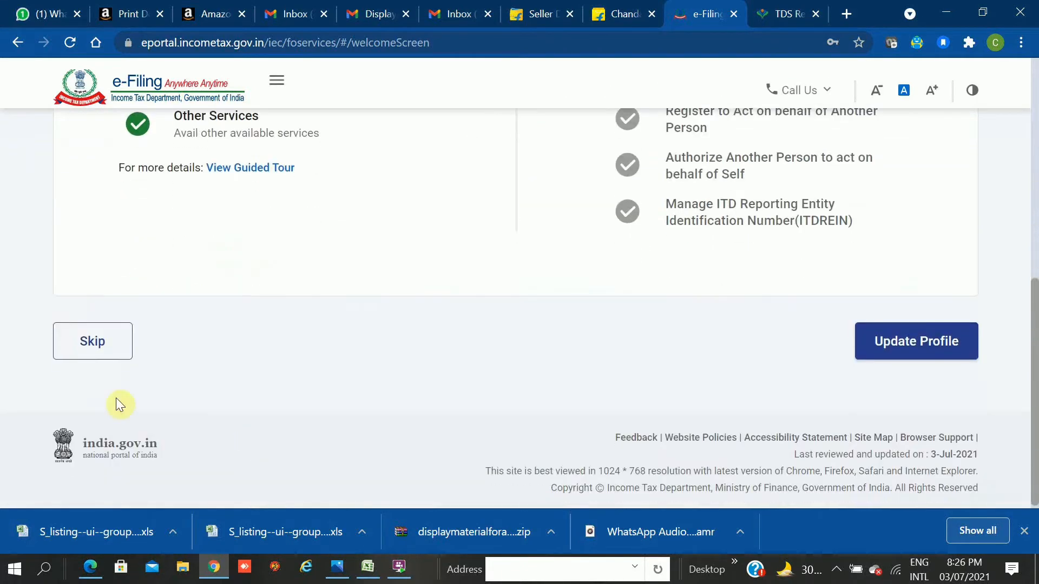
click(71, 339)
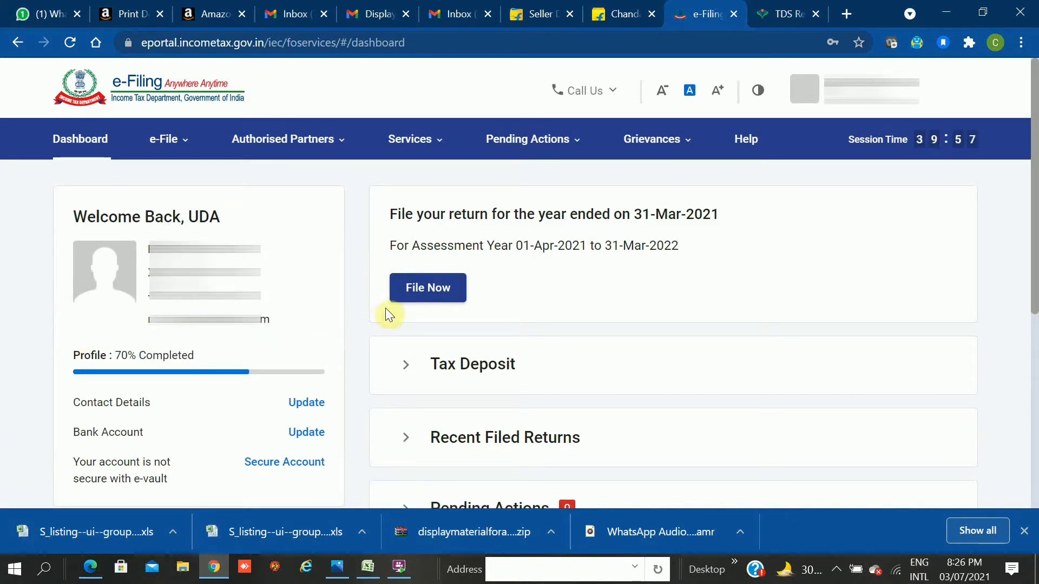
click(414, 290)
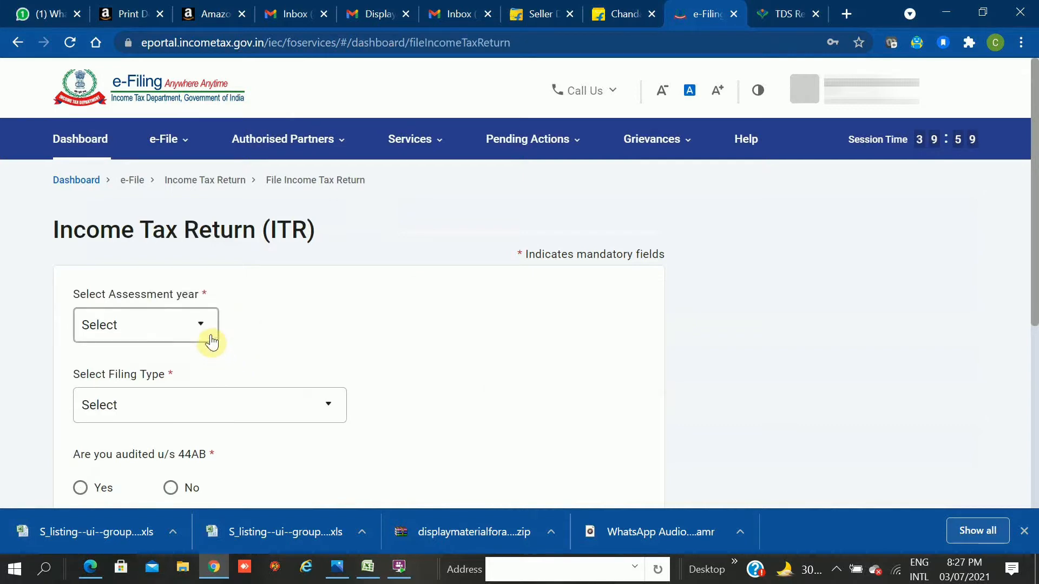
Set the assessment year to 2021-22 (Current A.Y.).
click(211, 339)
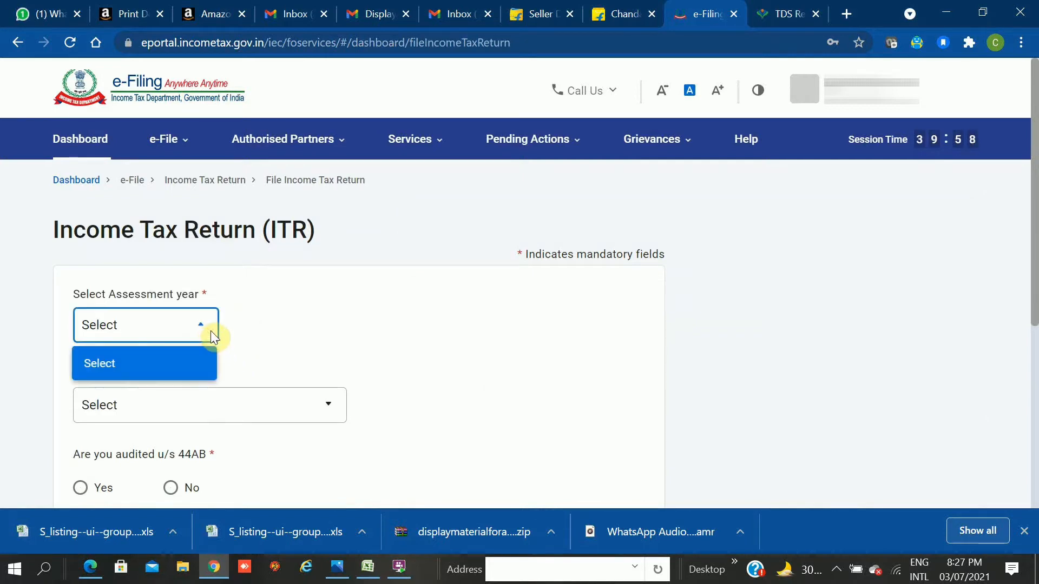
click(198, 318)
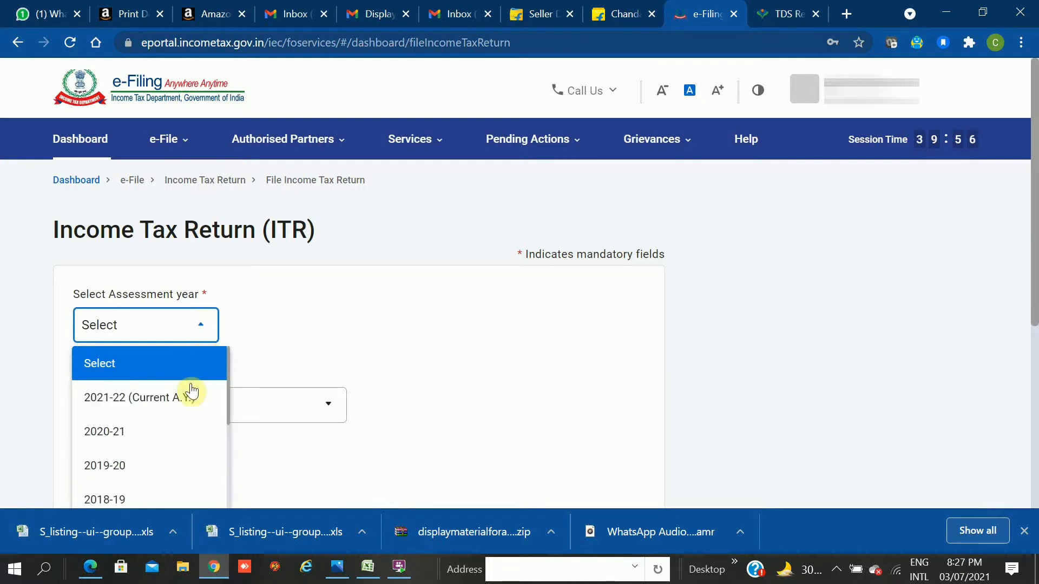
click(185, 401)
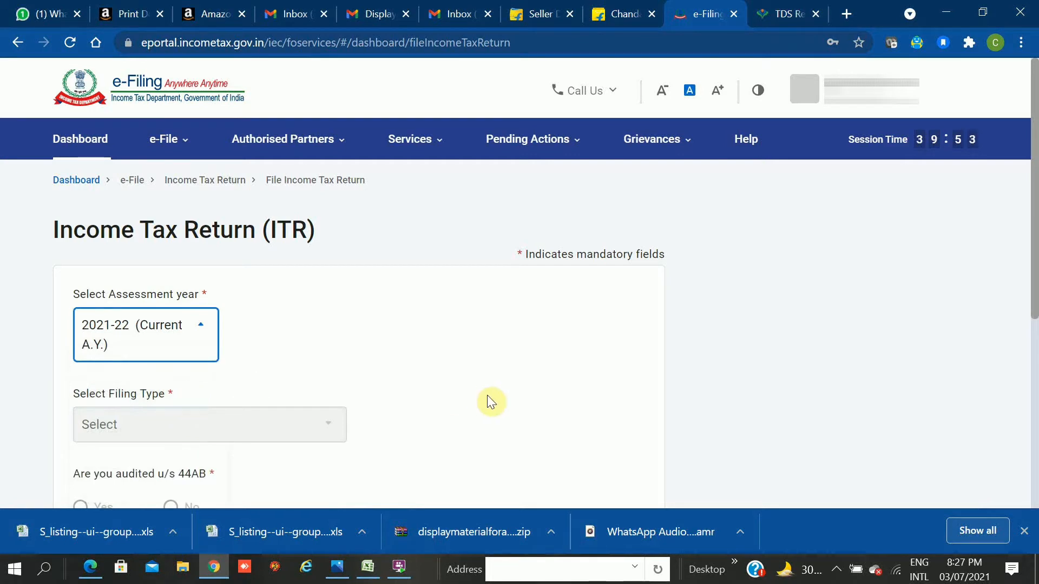
key(Down)
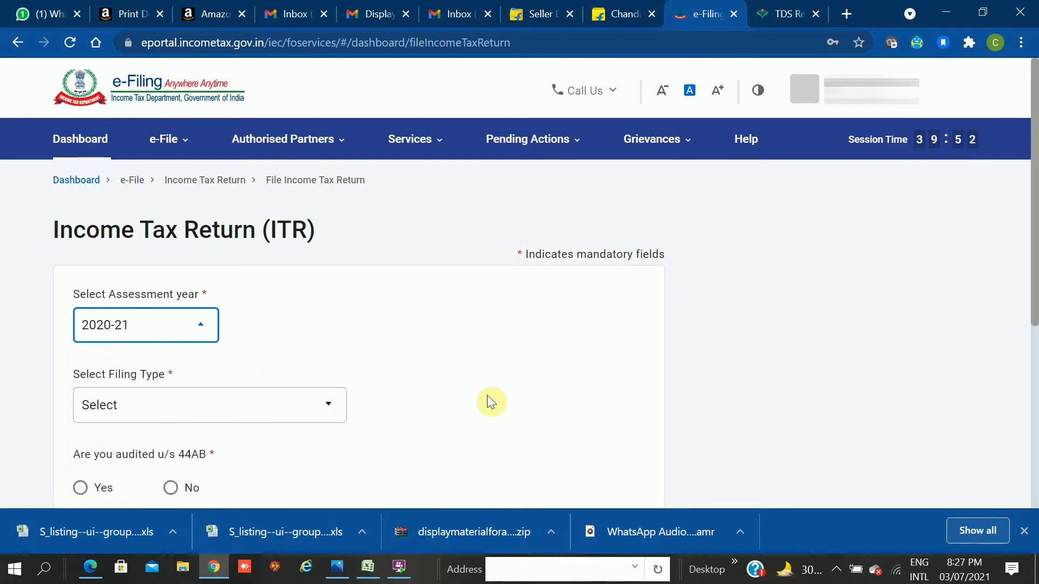
key(Up)
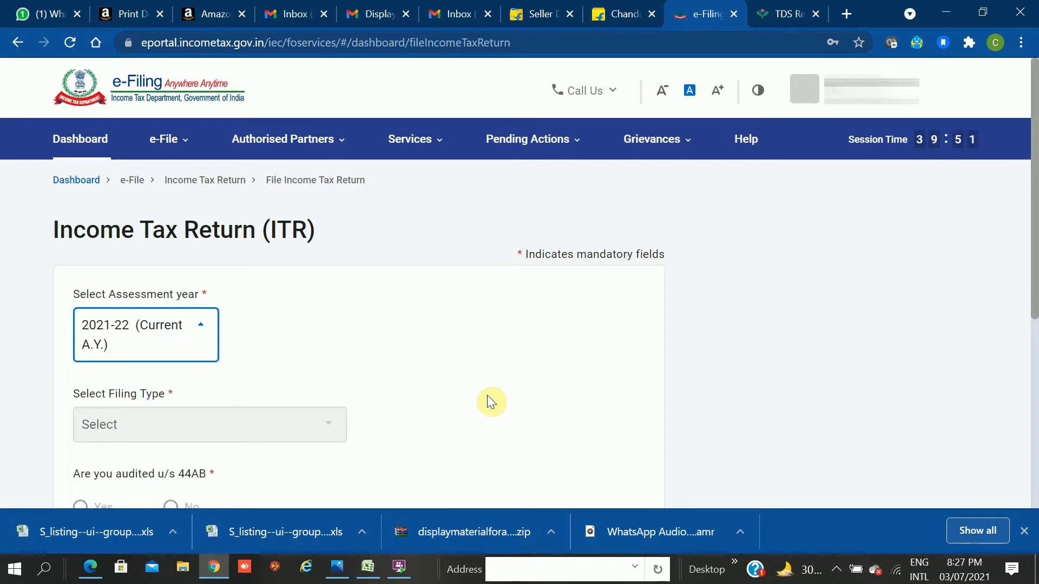
click(487, 396)
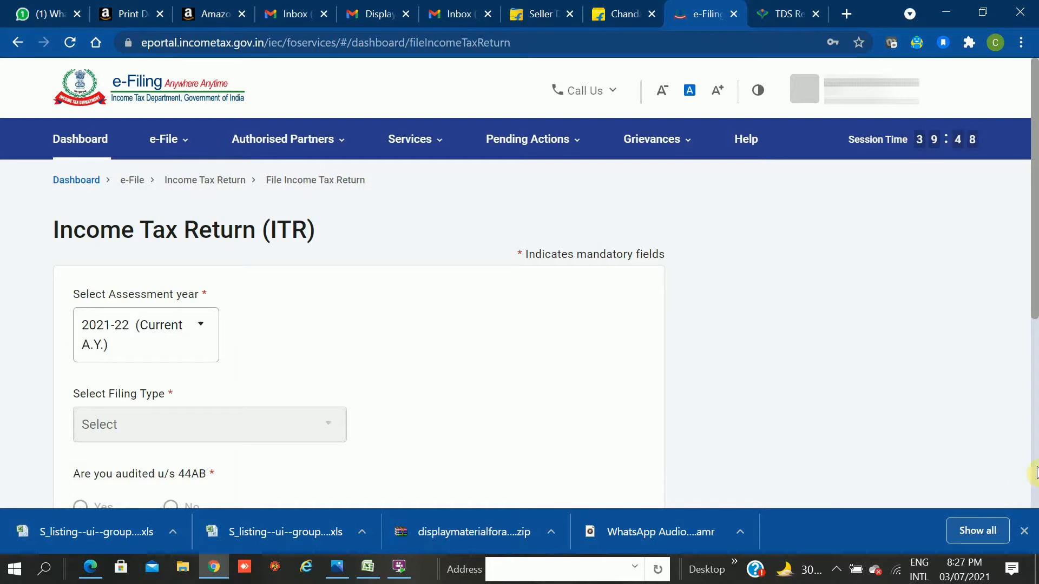
scroll(1035, 471, down, 5)
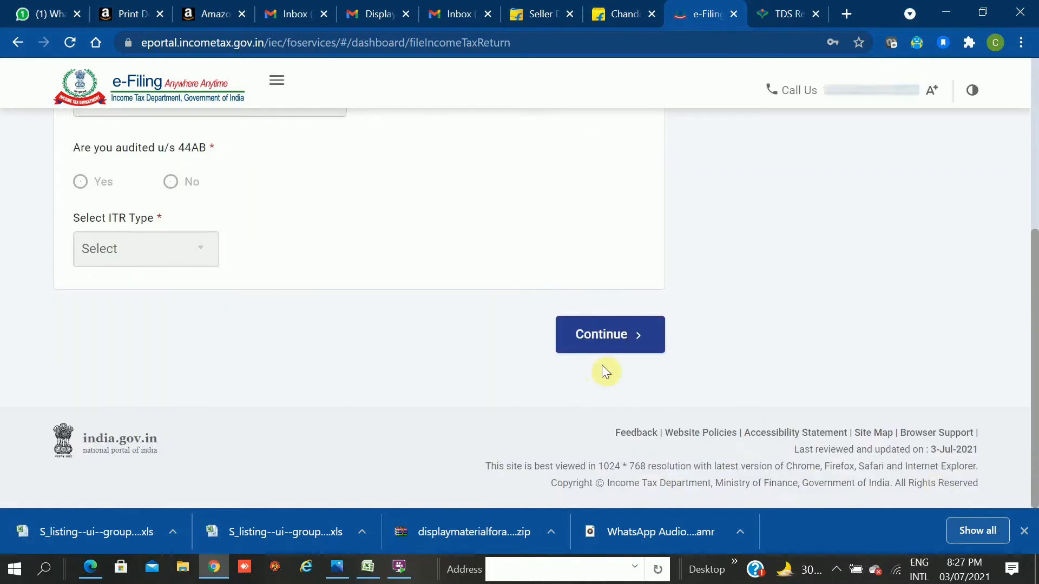
Choose online filing and start a new return with Individual as the status.
click(616, 331)
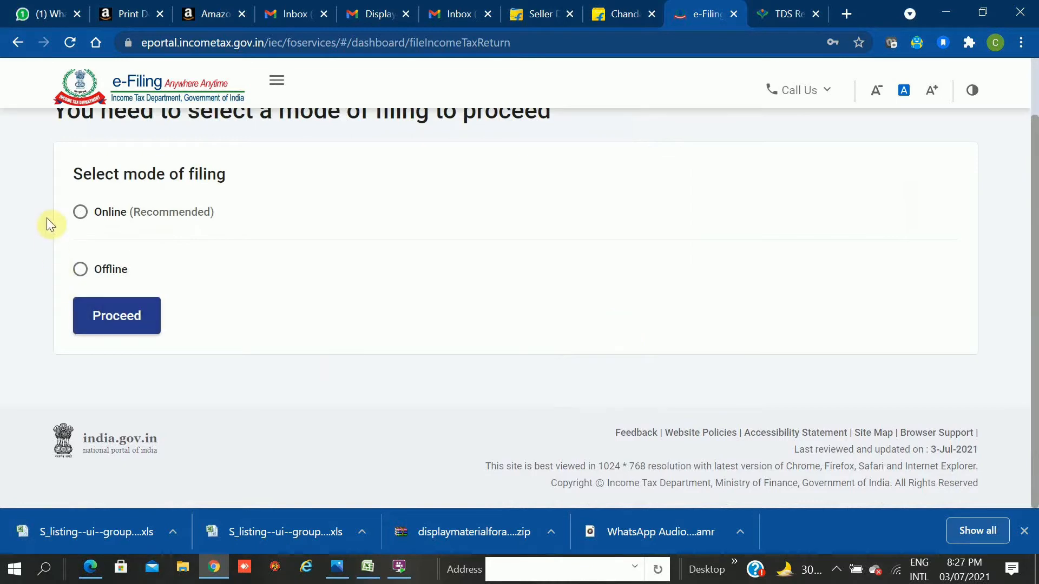
click(79, 213)
click(147, 314)
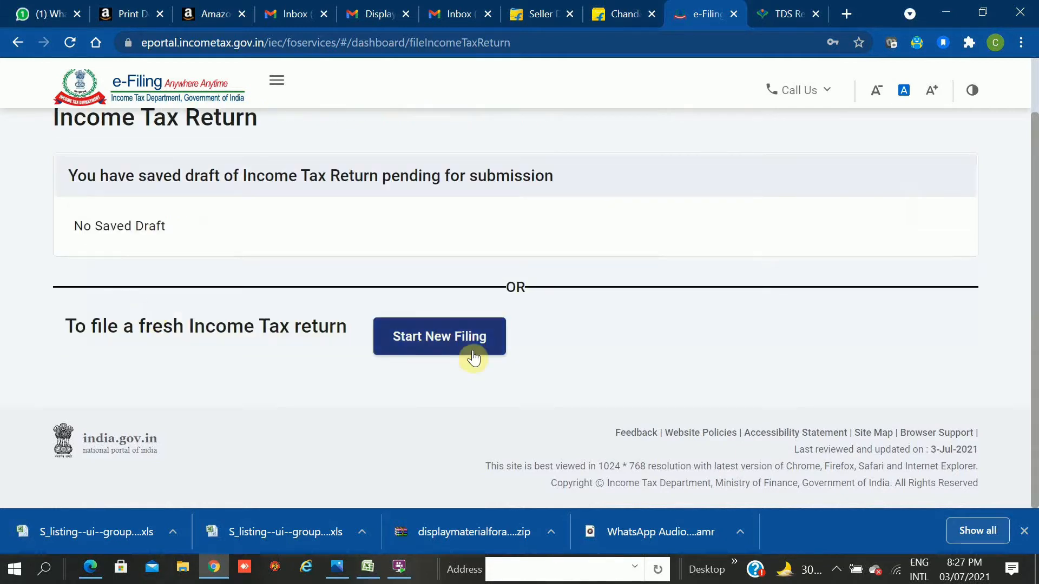
click(475, 355)
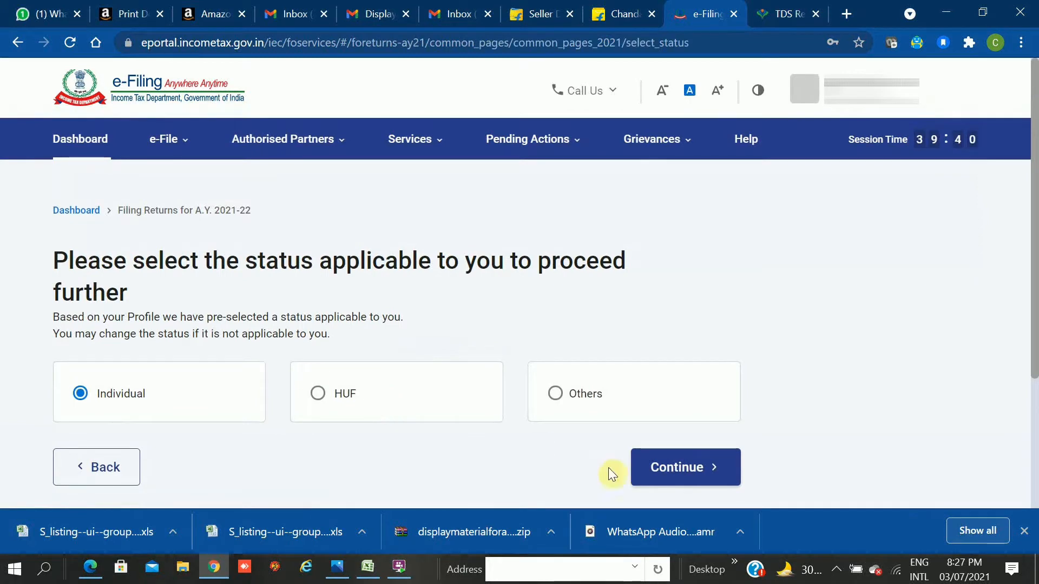
click(686, 484)
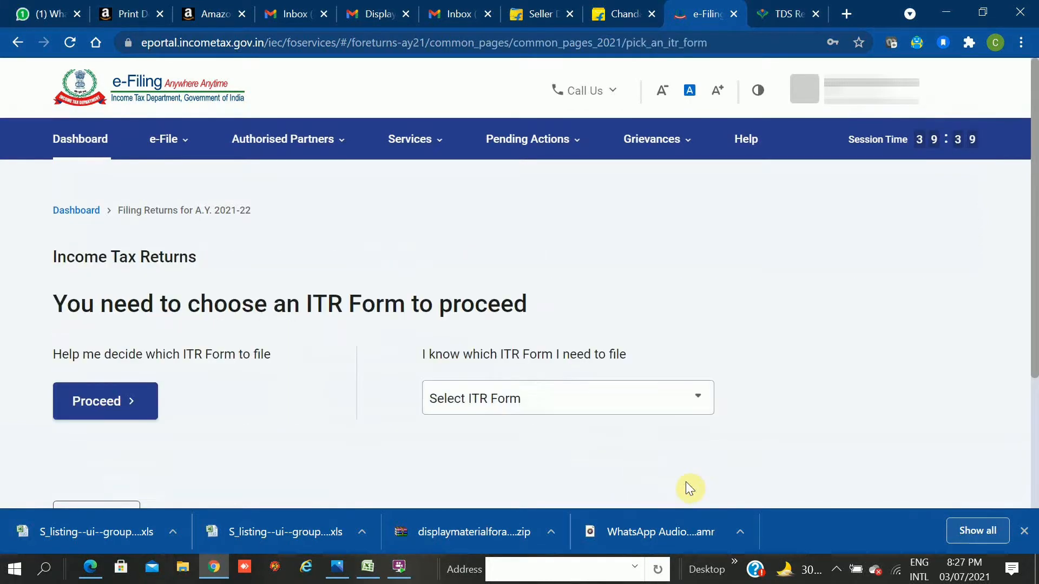
Select the ITR - 2 form and proceed with it.
click(535, 409)
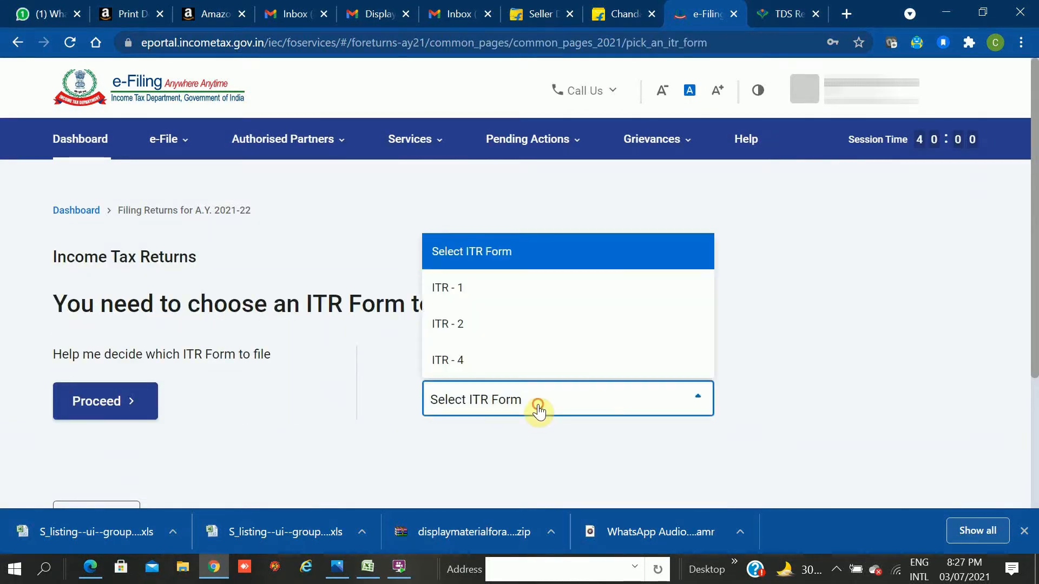
click(487, 326)
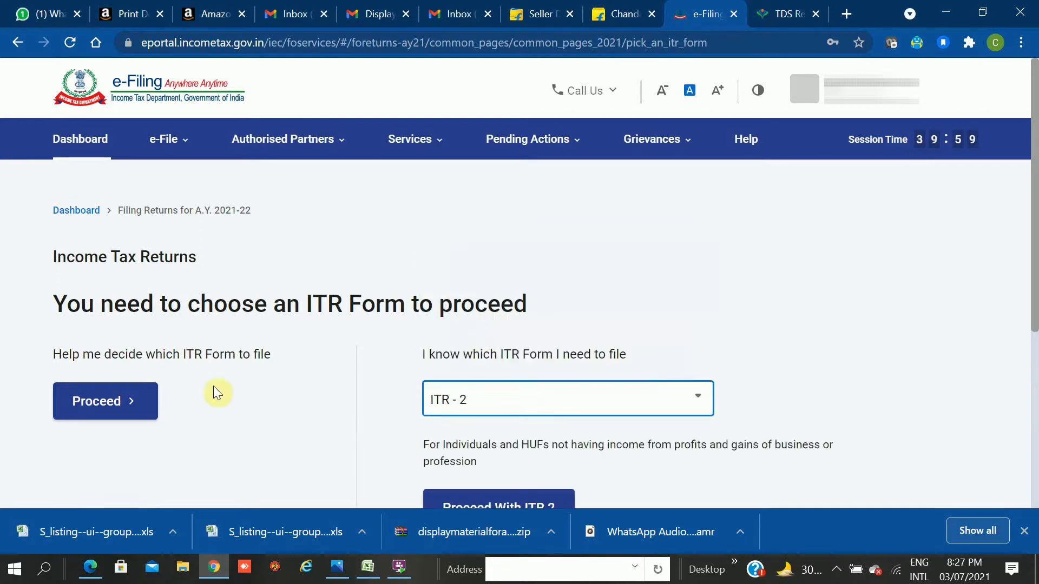
click(498, 507)
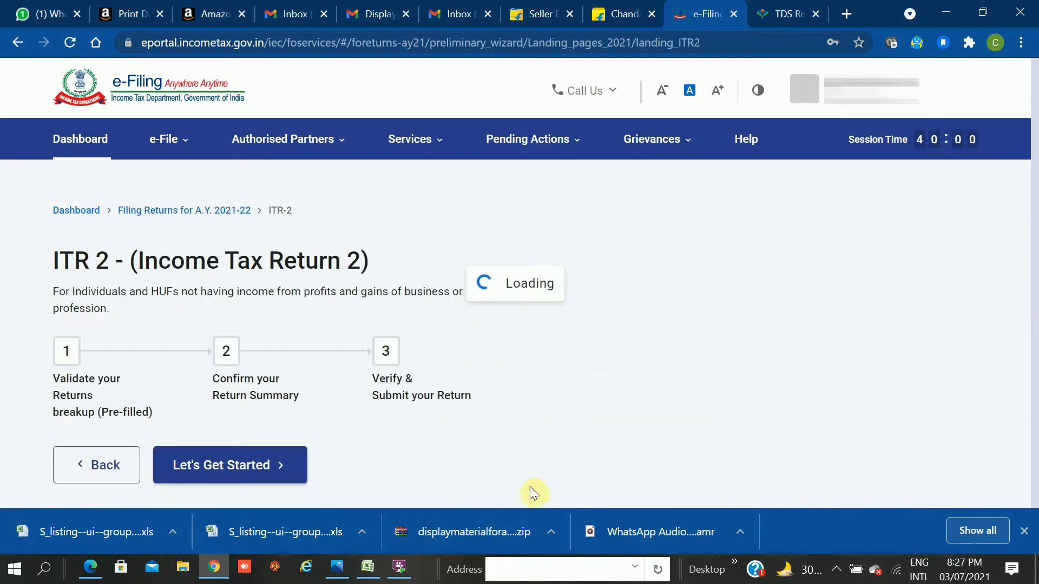
Begin ITR-2 filing, give 'Others' as the filing reason, and reach Select Schedule.
click(212, 459)
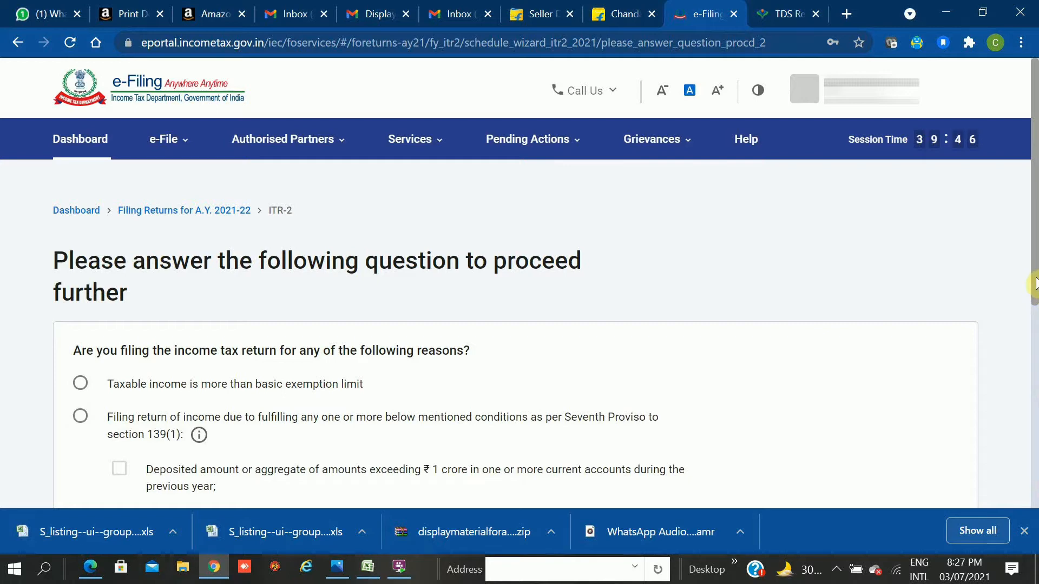
drag(1035, 275, 1035, 387)
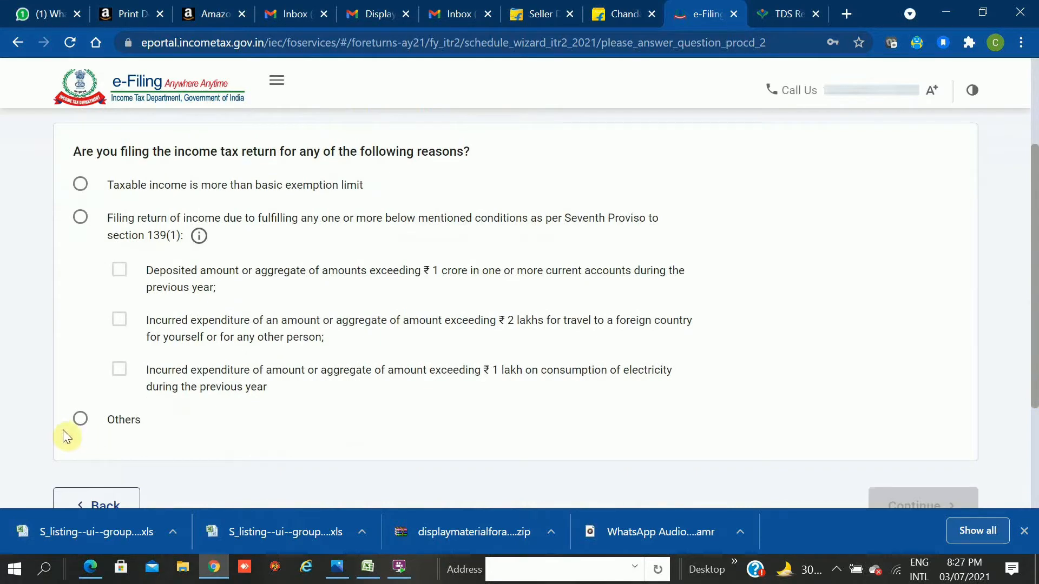
click(80, 421)
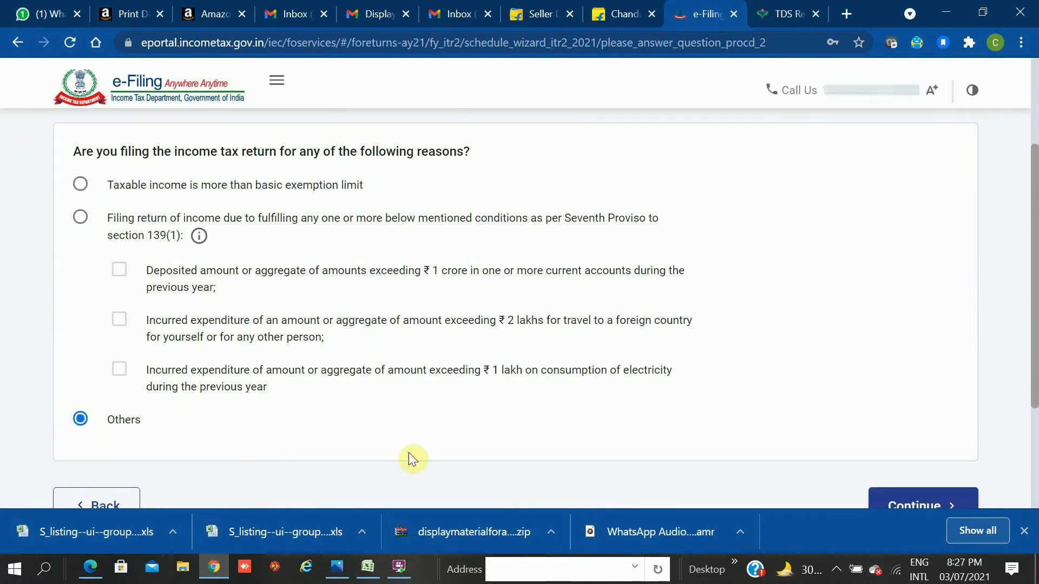
click(921, 512)
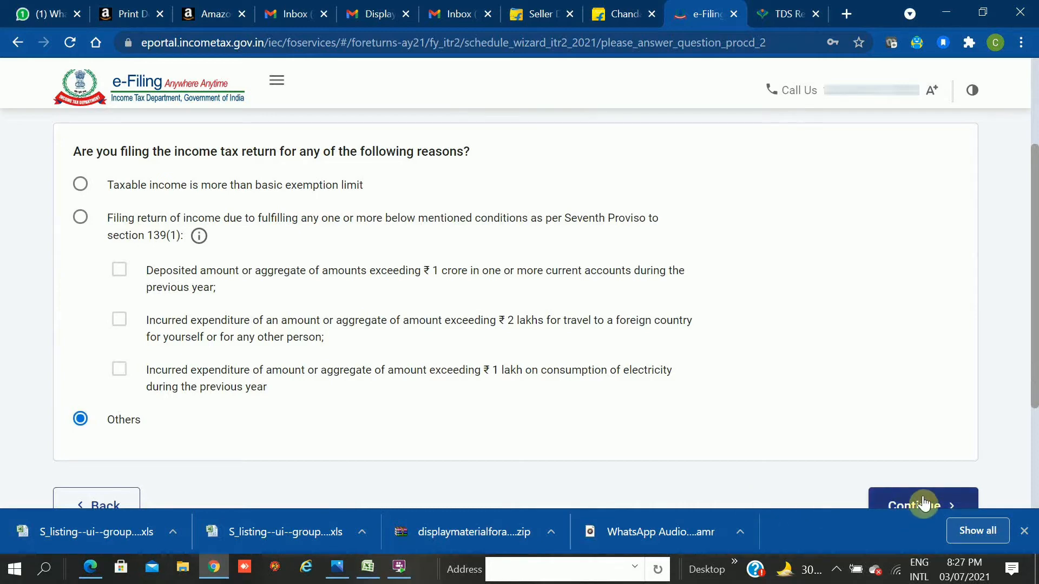
click(923, 504)
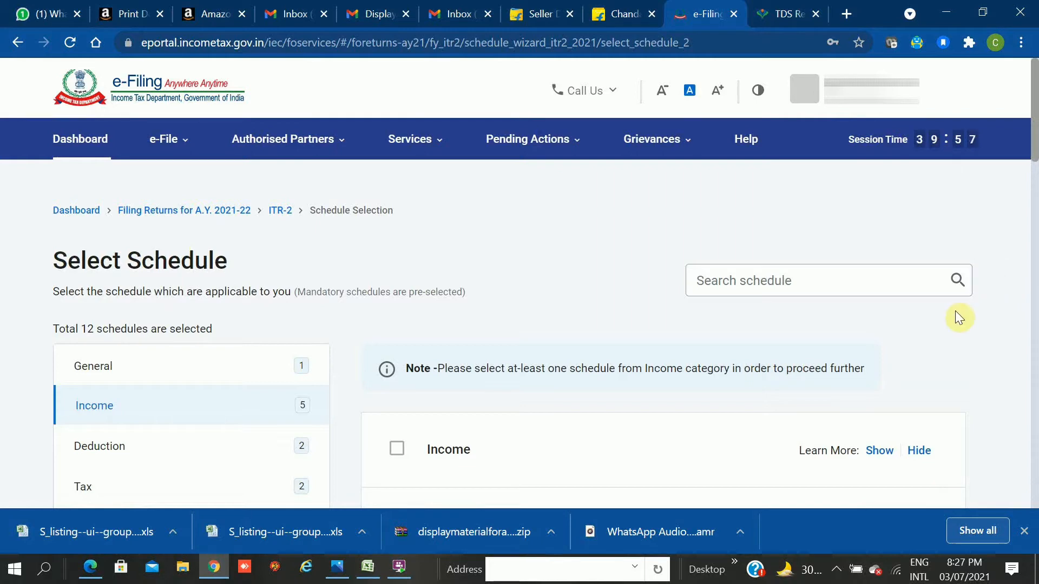
Deselect Schedule Salary from the pre-selected schedules.
click(529, 271)
scroll(530, 271, down, 2)
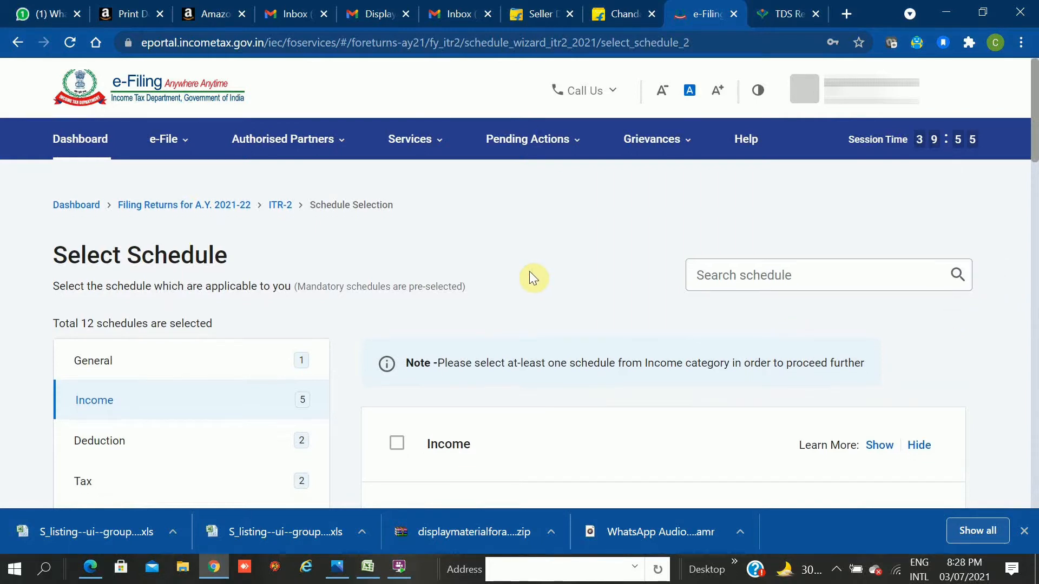
scroll(529, 271, down, 3)
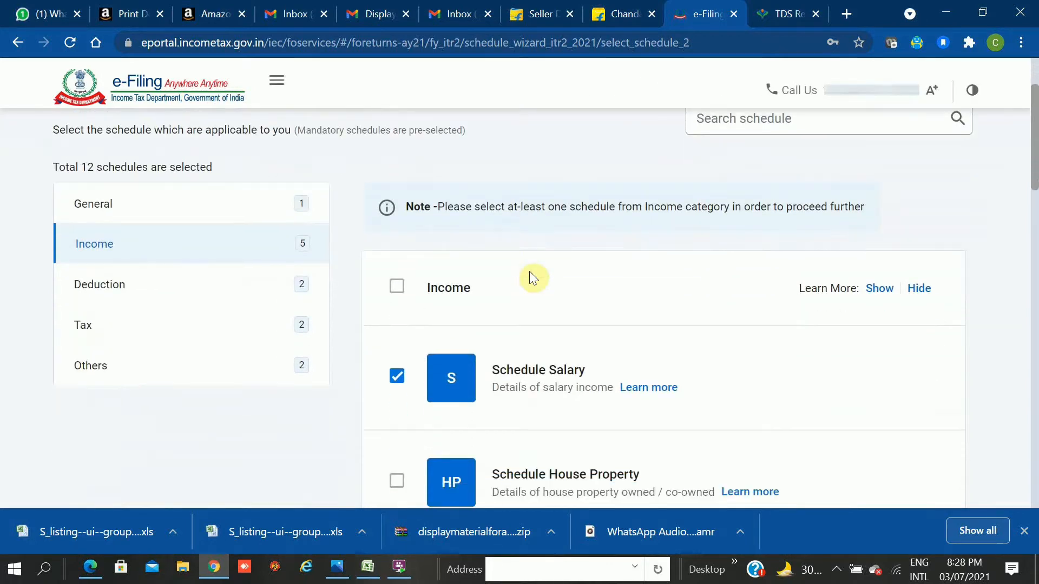
scroll(529, 272, down, 3)
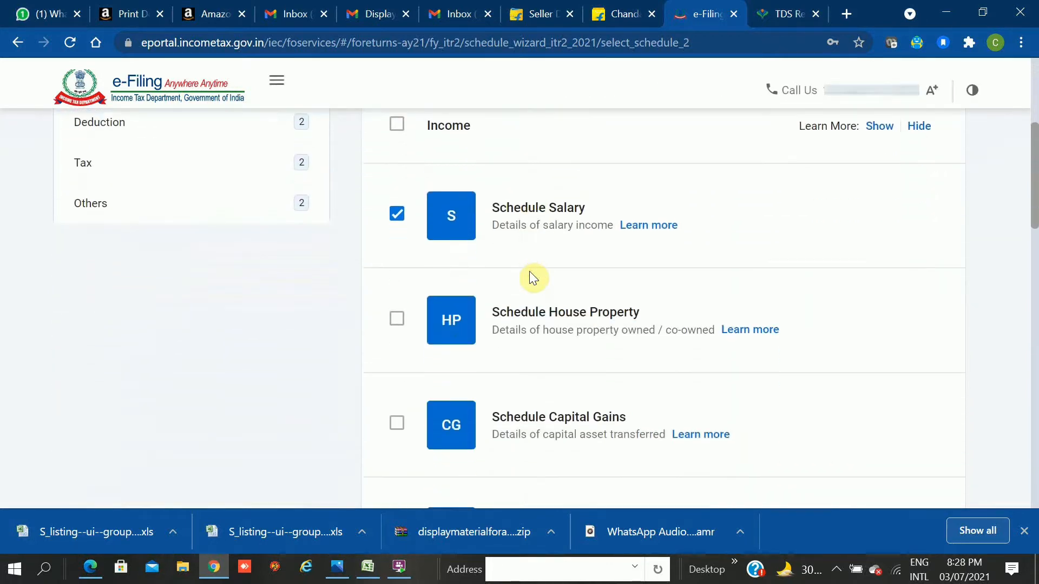
scroll(530, 273, down, 2)
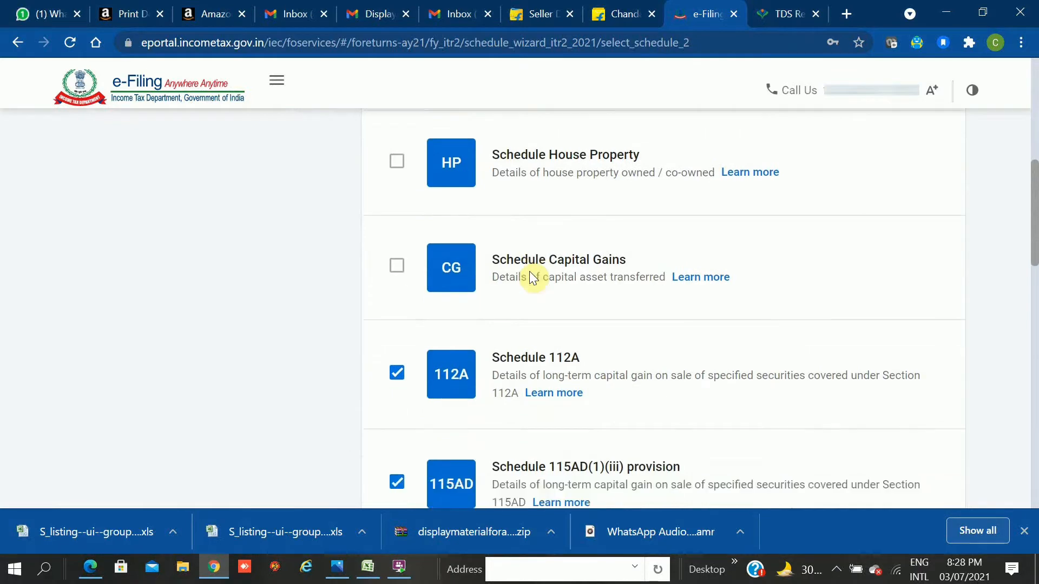
scroll(531, 277, up, 3)
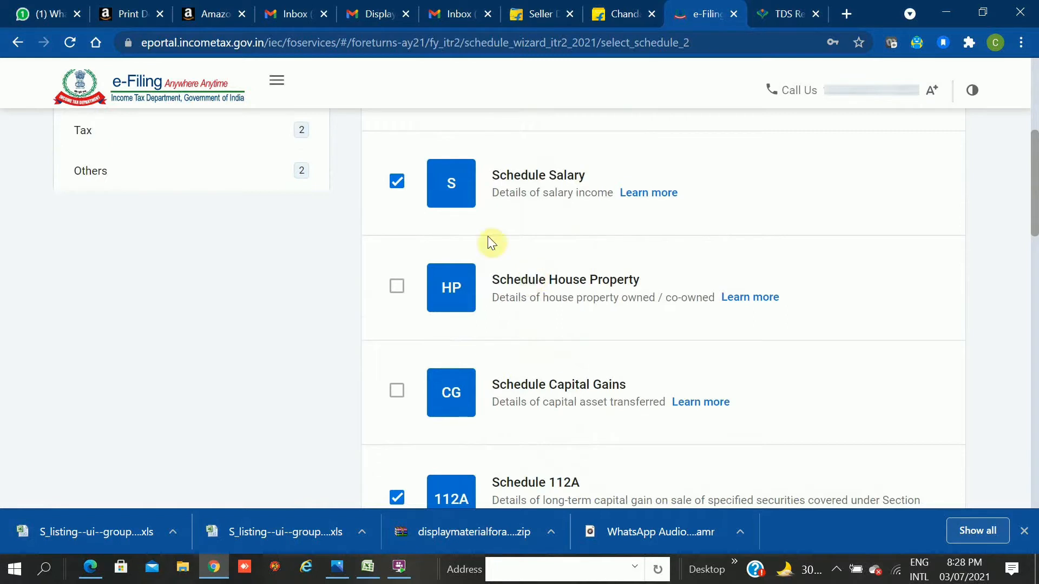
click(398, 181)
click(992, 472)
scroll(991, 472, down, 2)
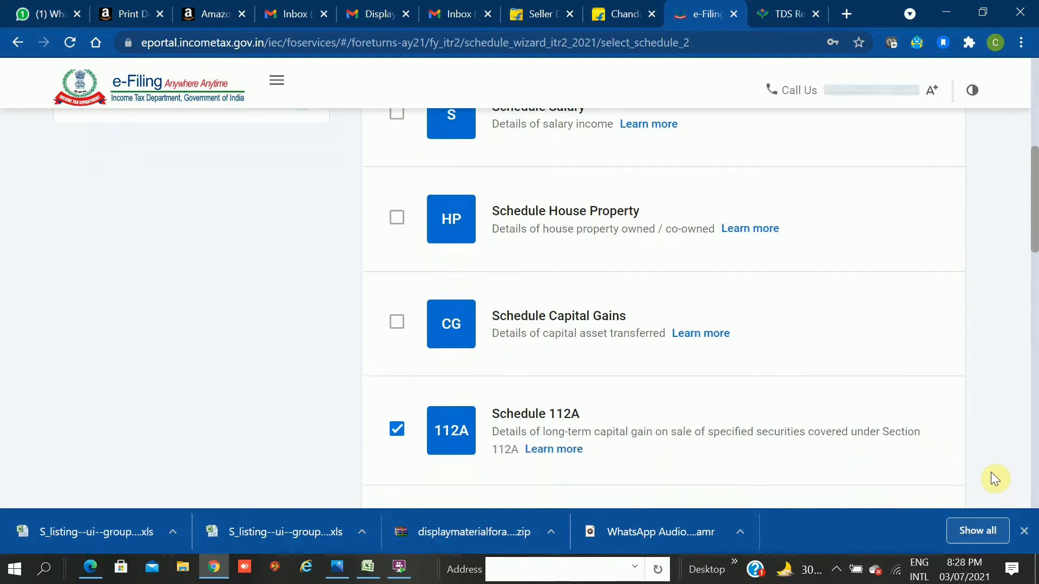
scroll(991, 471, down, 3)
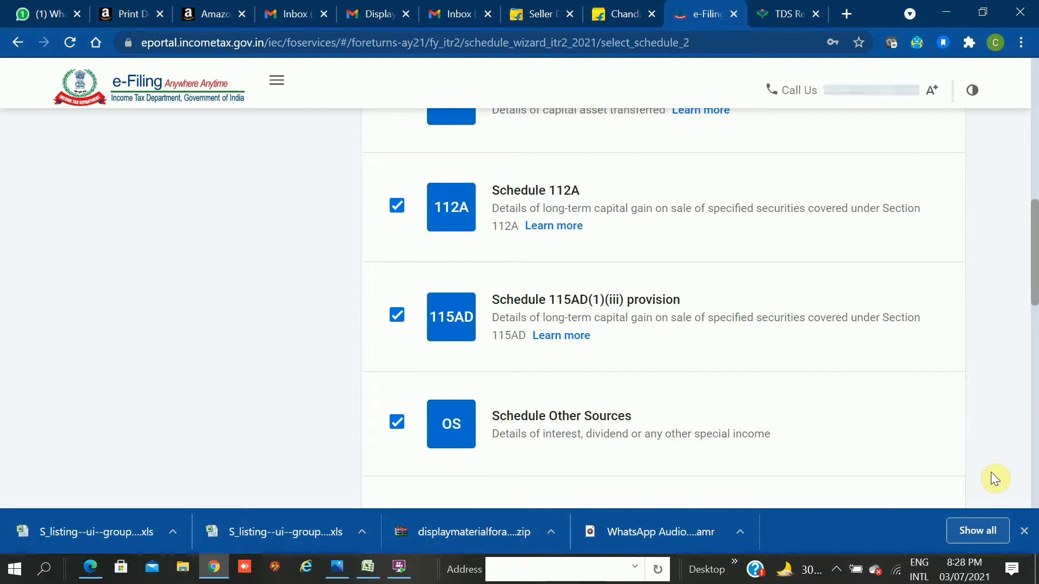
Deselect Schedules 112A and 115AD(1)(iii), then continue with the chosen schedules.
click(396, 209)
click(397, 318)
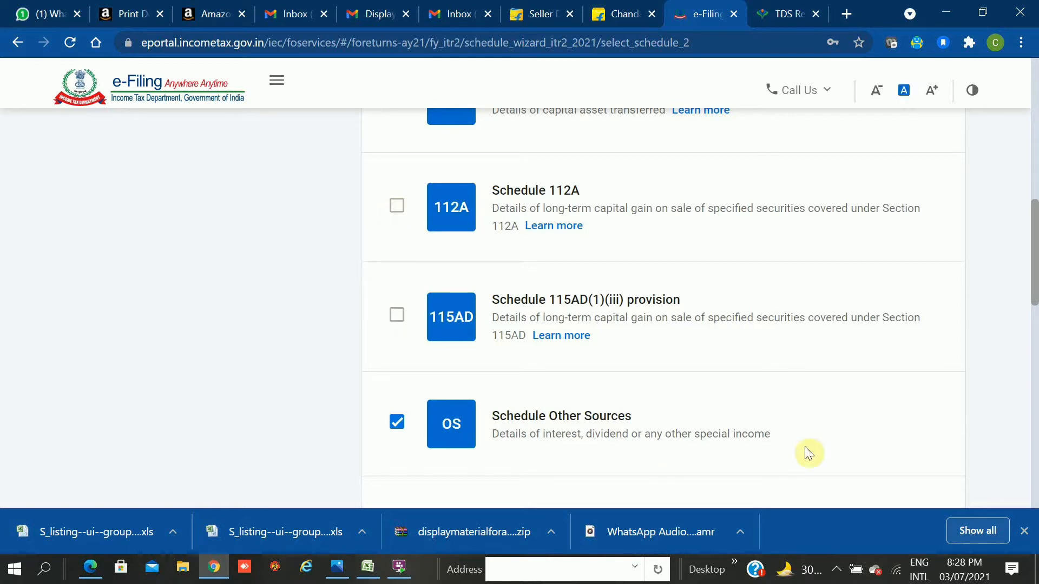
scroll(806, 451, down, 1)
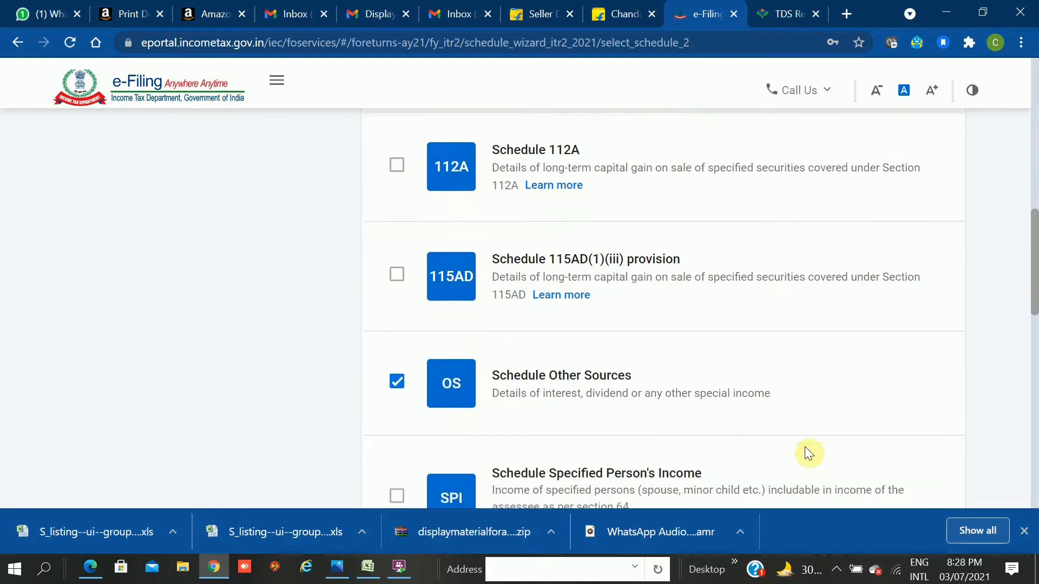
scroll(804, 447, down, 3)
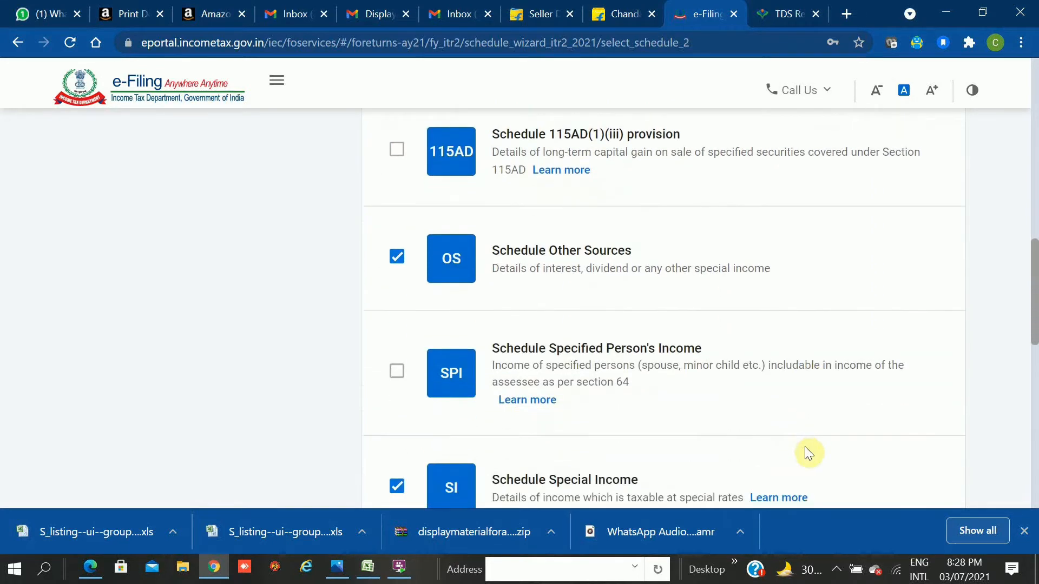
scroll(805, 448, down, 2)
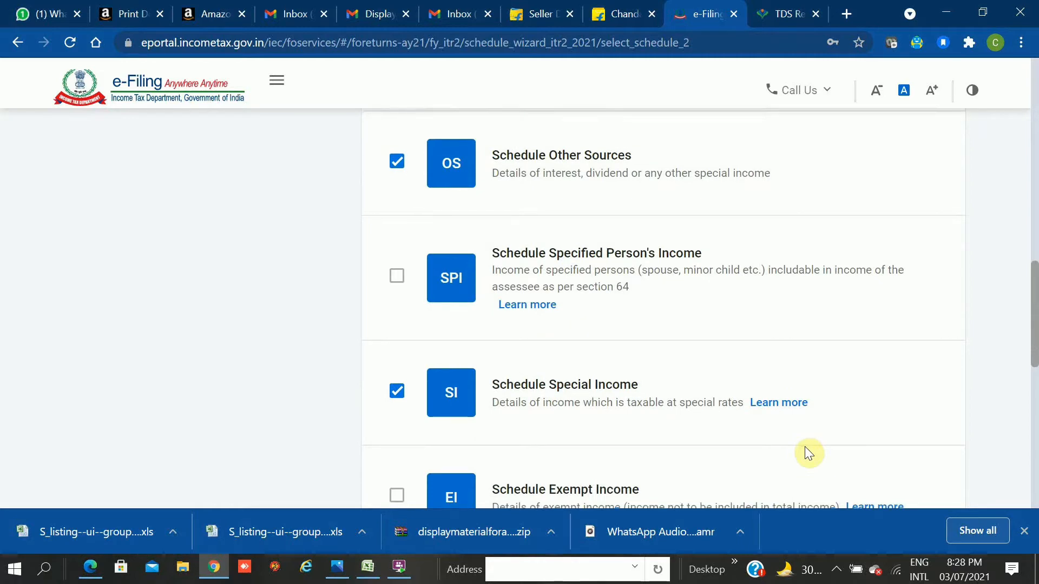
scroll(805, 453, down, 4)
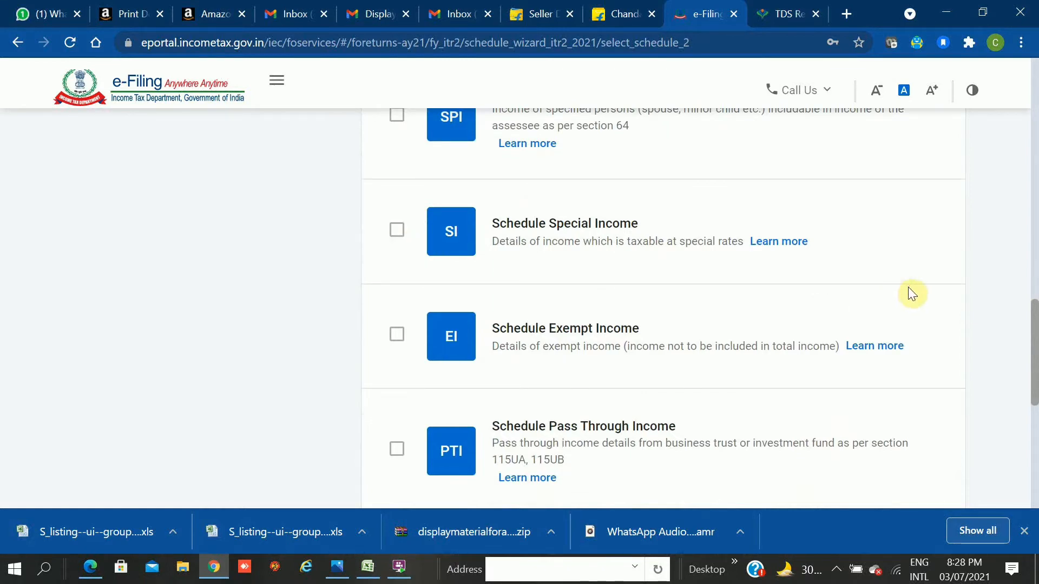
scroll(909, 289, down, 2)
scroll(912, 294, down, 3)
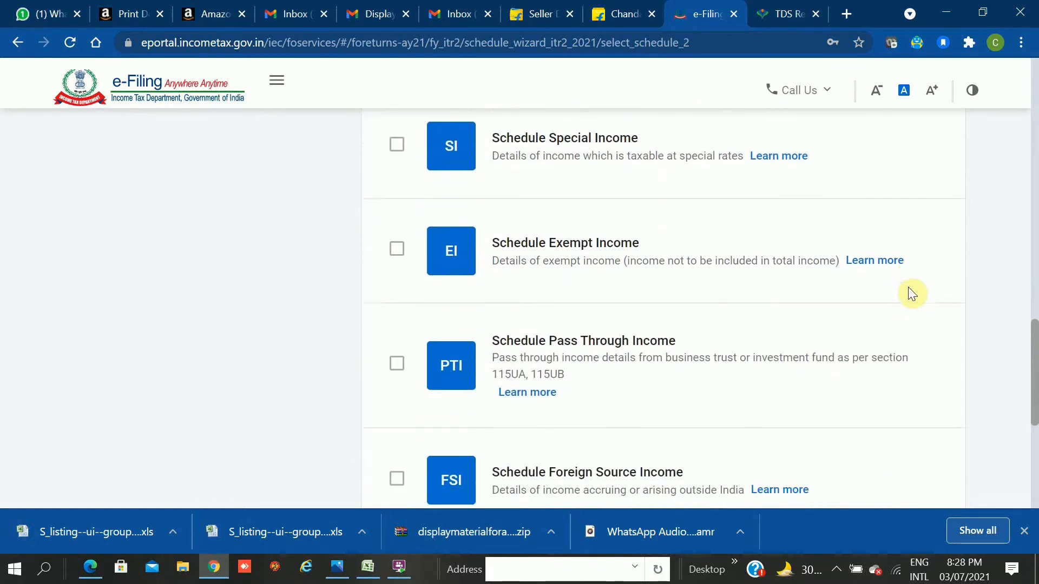
scroll(913, 294, down, 3)
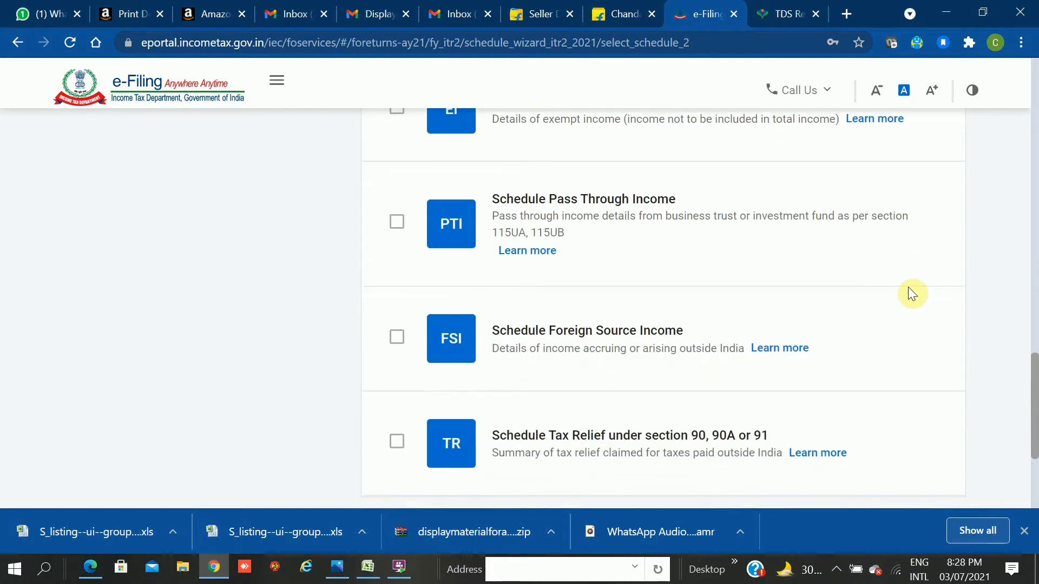
scroll(913, 294, down, 1)
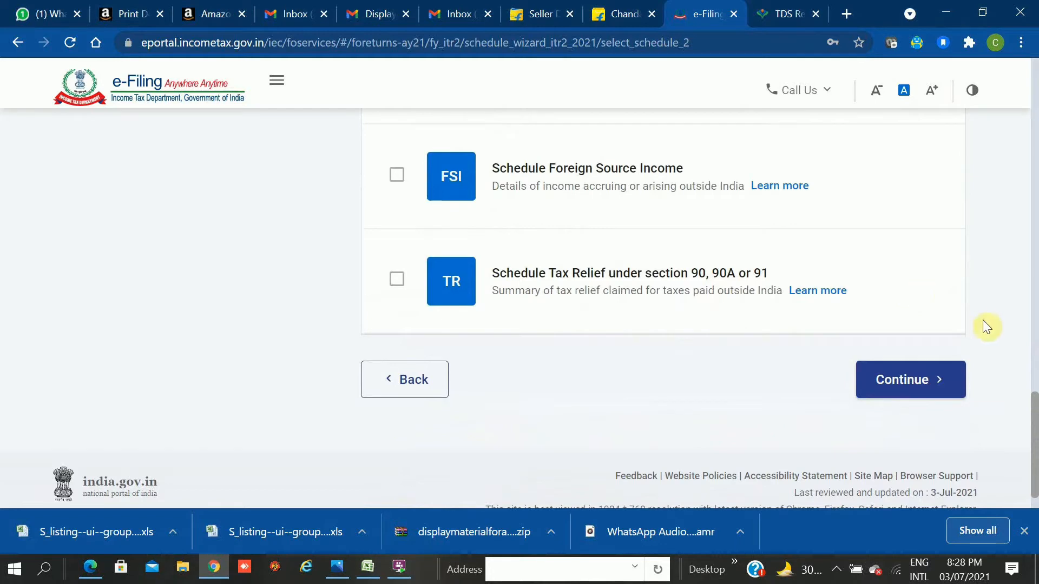
click(913, 390)
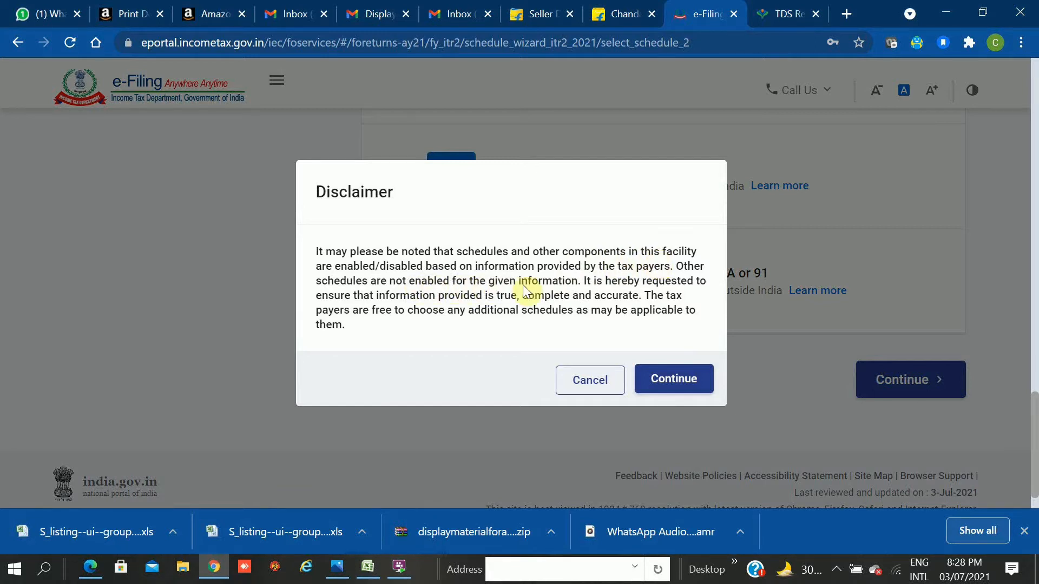
Accept the disclaimer and answer No to the new tax regime u/s 115BAC.
click(668, 396)
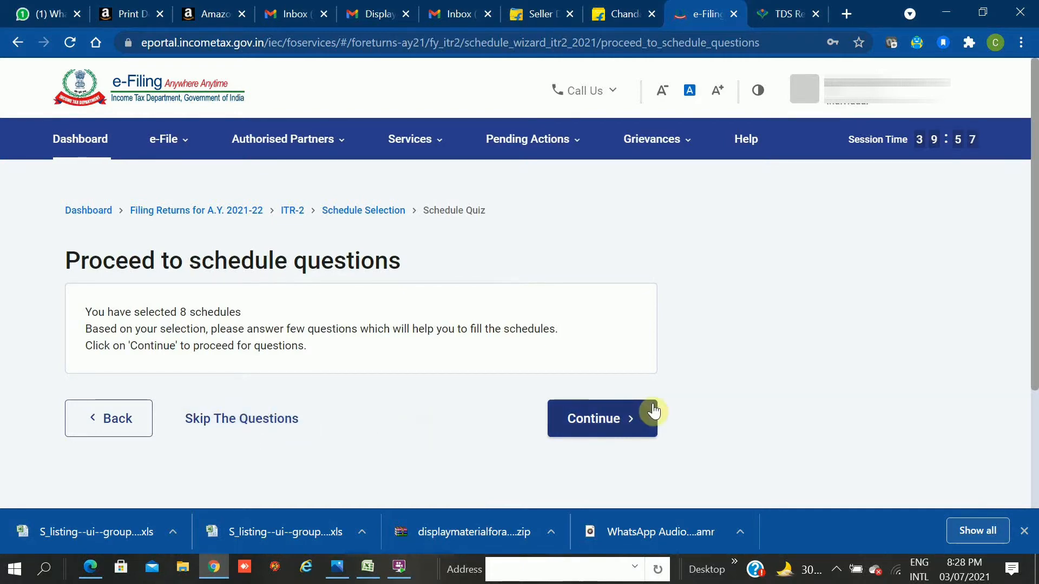
click(628, 418)
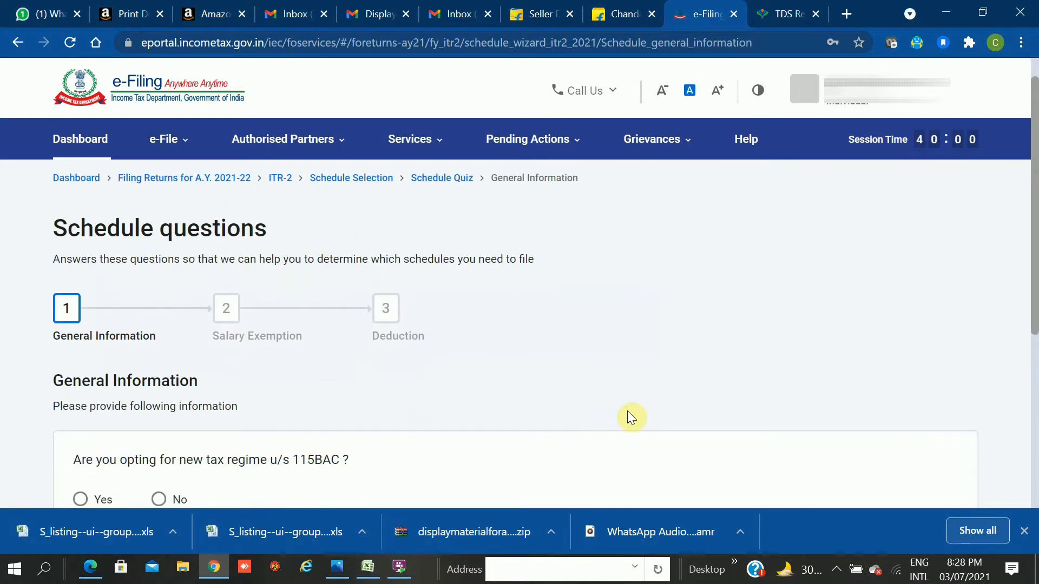
scroll(628, 418, down, 3)
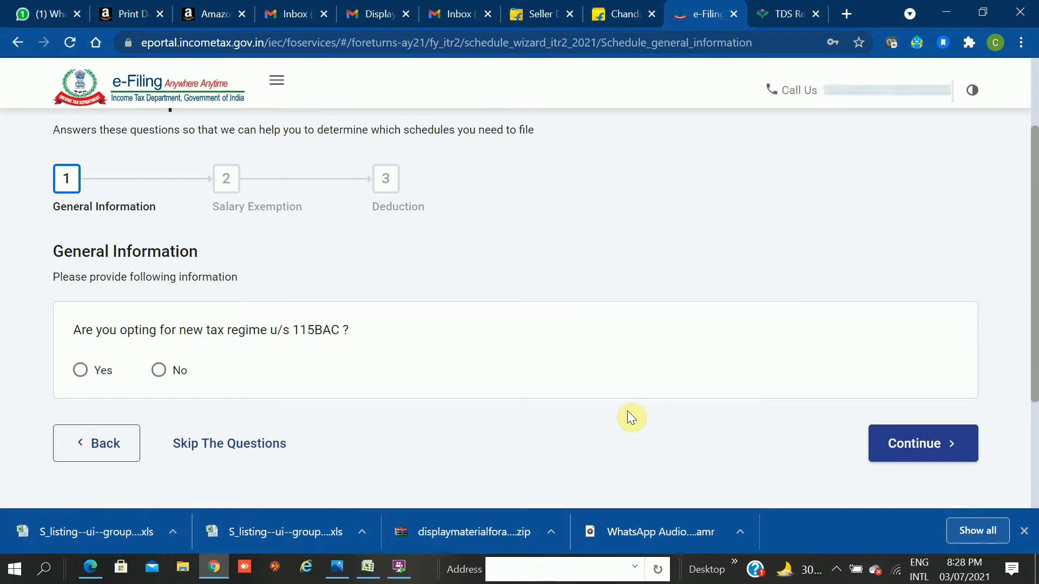
click(160, 380)
click(924, 443)
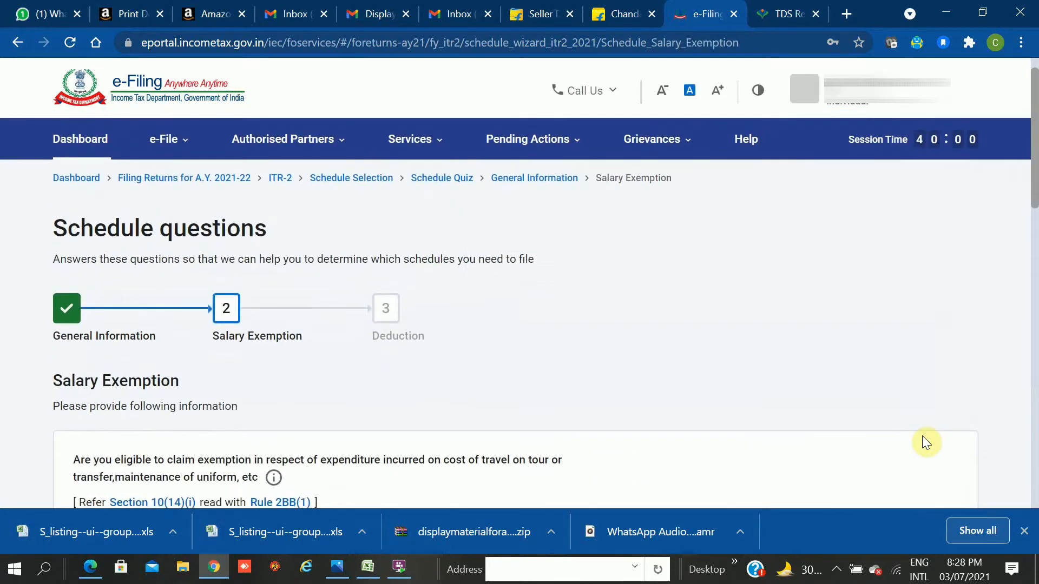
Pass the Salary Exemption questions without changes to reach the Deduction step.
scroll(922, 436, down, 3)
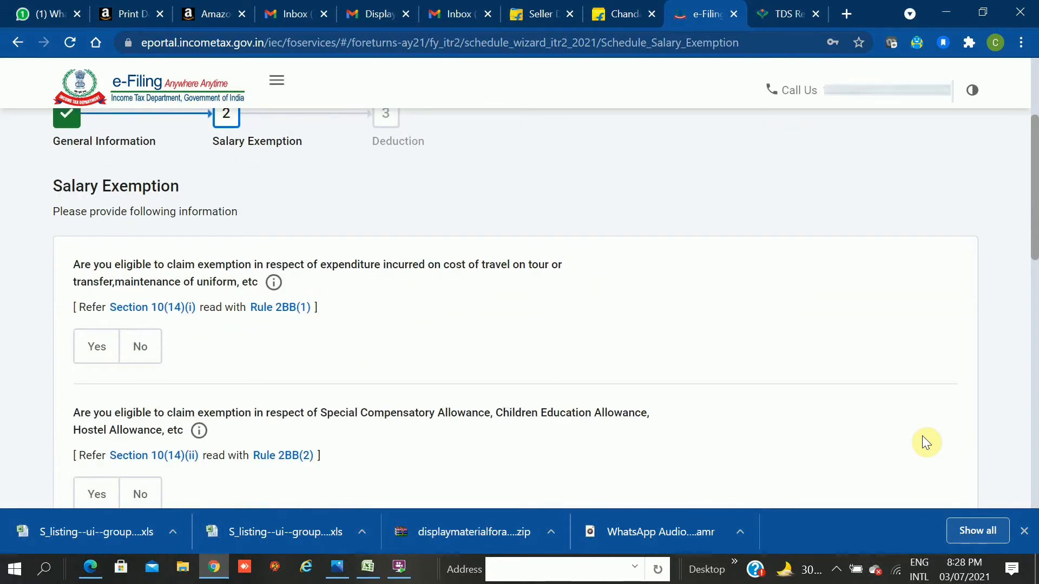
scroll(922, 436, down, 1)
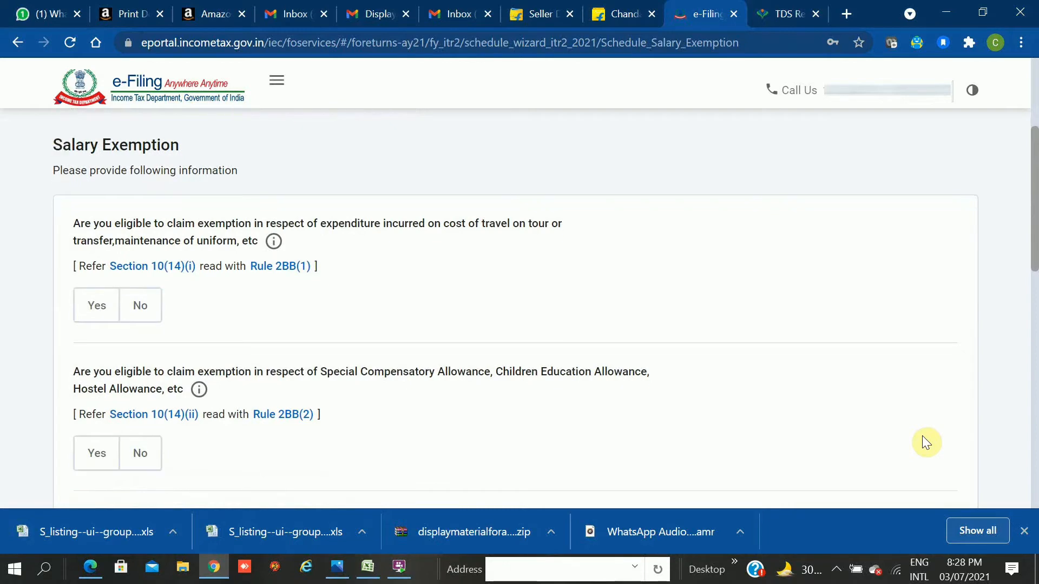
scroll(923, 436, down, 5)
scroll(922, 437, down, 1)
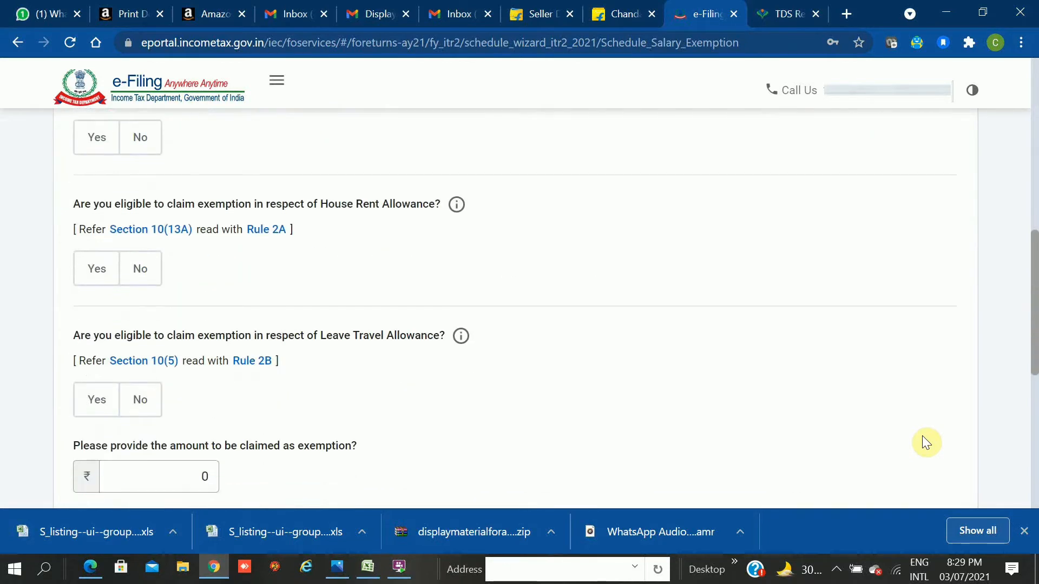
scroll(923, 437, down, 5)
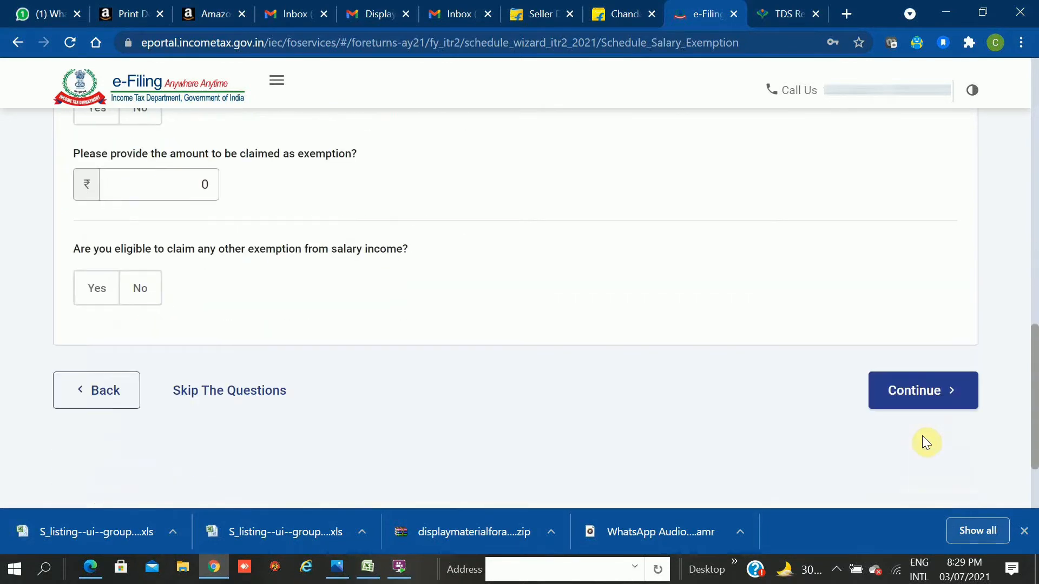
click(916, 395)
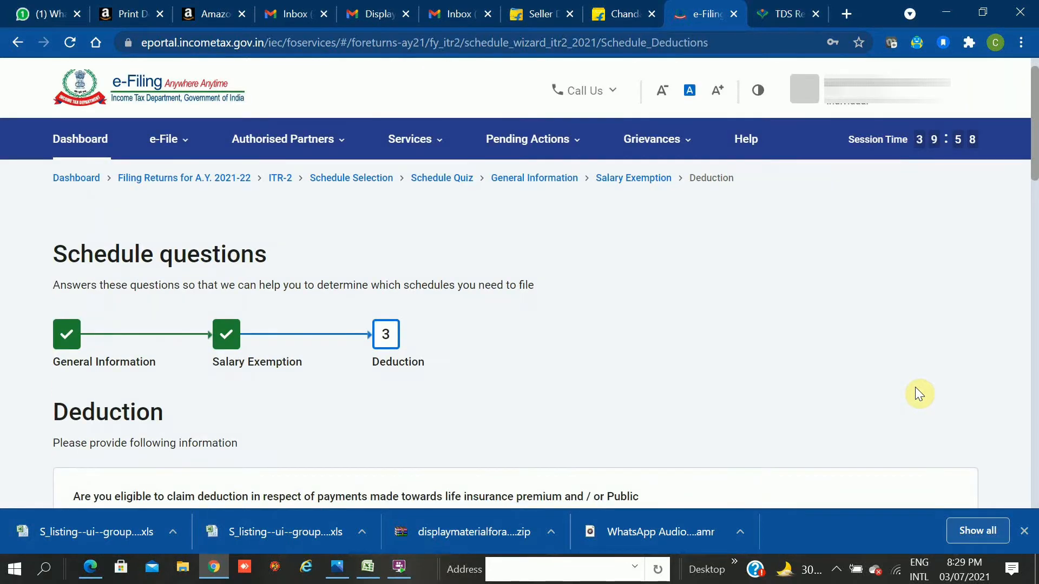
Leave the deduction questions as they are and continue to the Schedules Summary.
scroll(915, 389, down, 5)
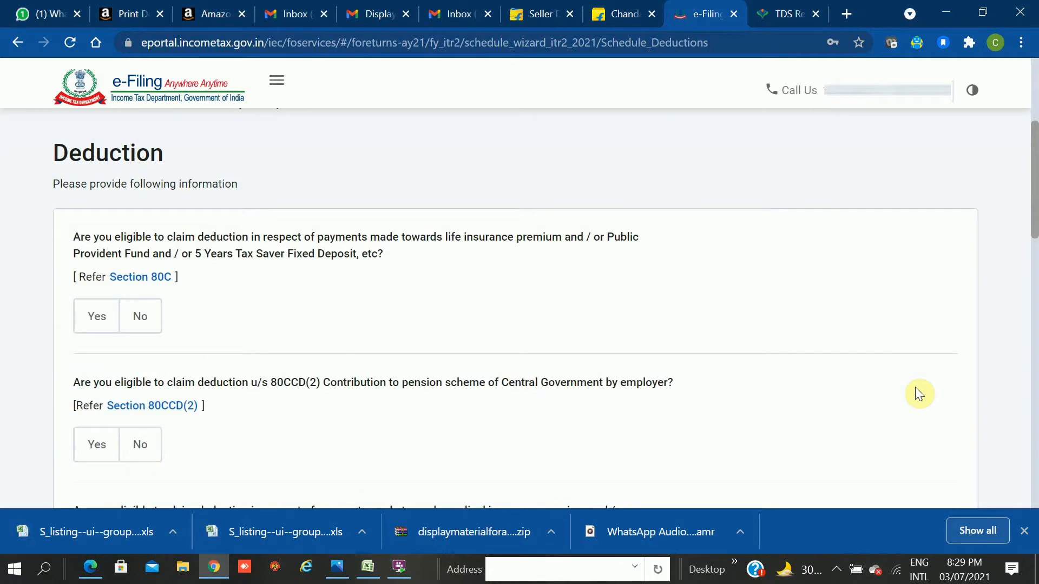
scroll(919, 394, down, 1)
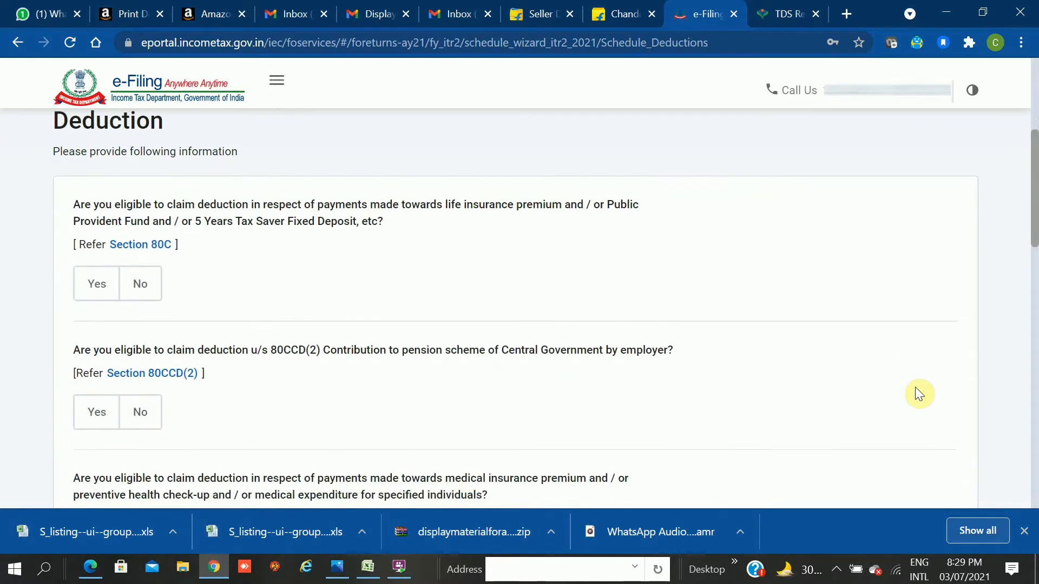
scroll(919, 393, down, 1)
scroll(918, 394, down, 5)
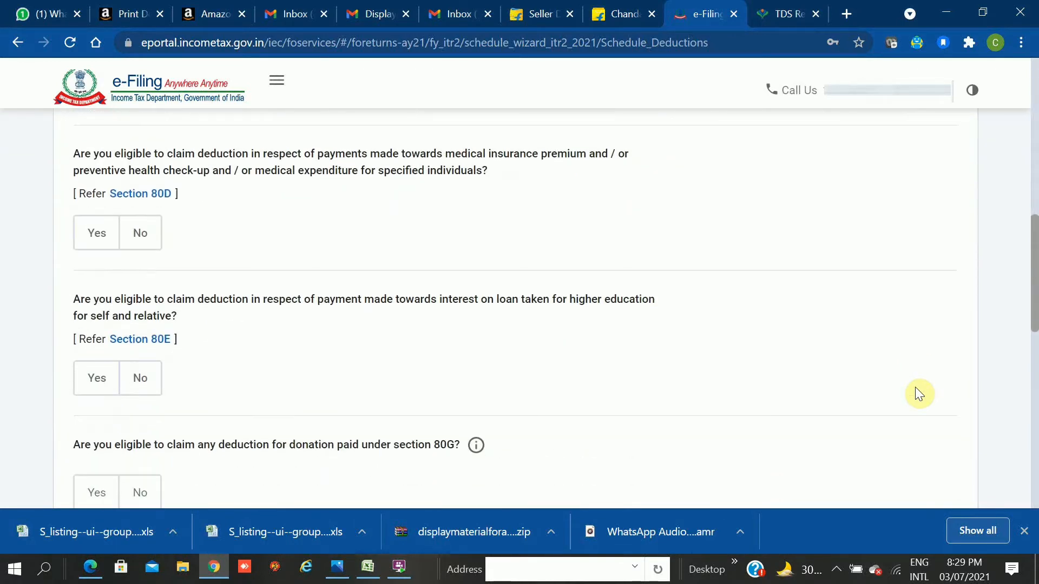
scroll(916, 389, down, 6)
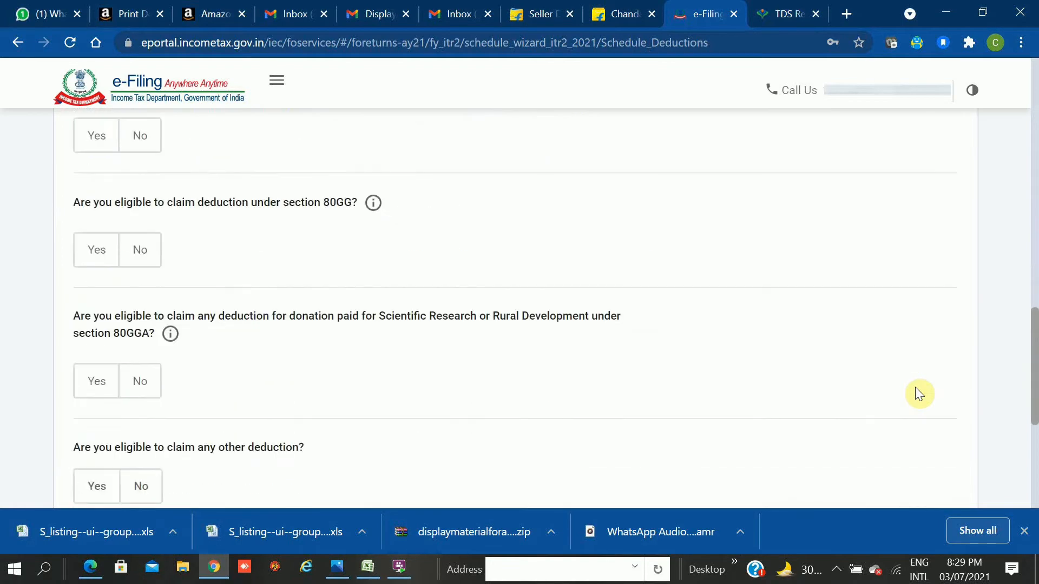
scroll(915, 388, down, 1)
scroll(918, 393, down, 5)
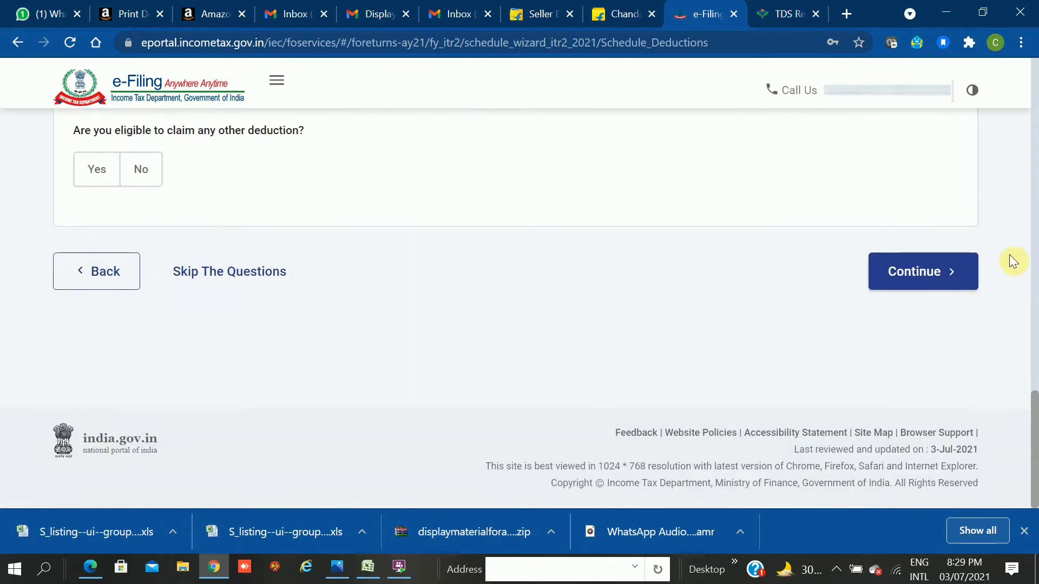
click(912, 278)
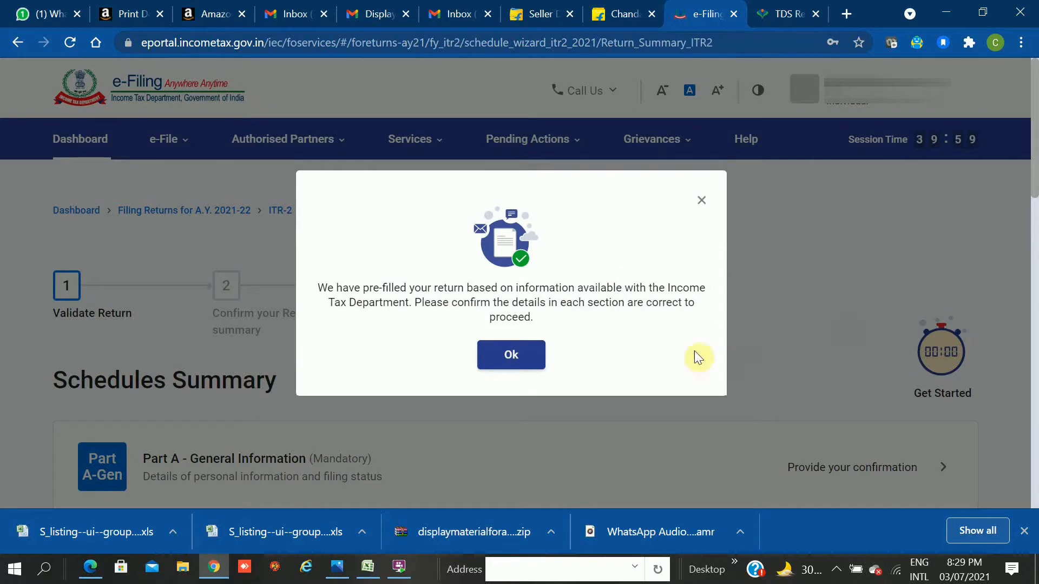
Dismiss the pre-filled return notice and open Part A - General Information for confirmation.
click(537, 361)
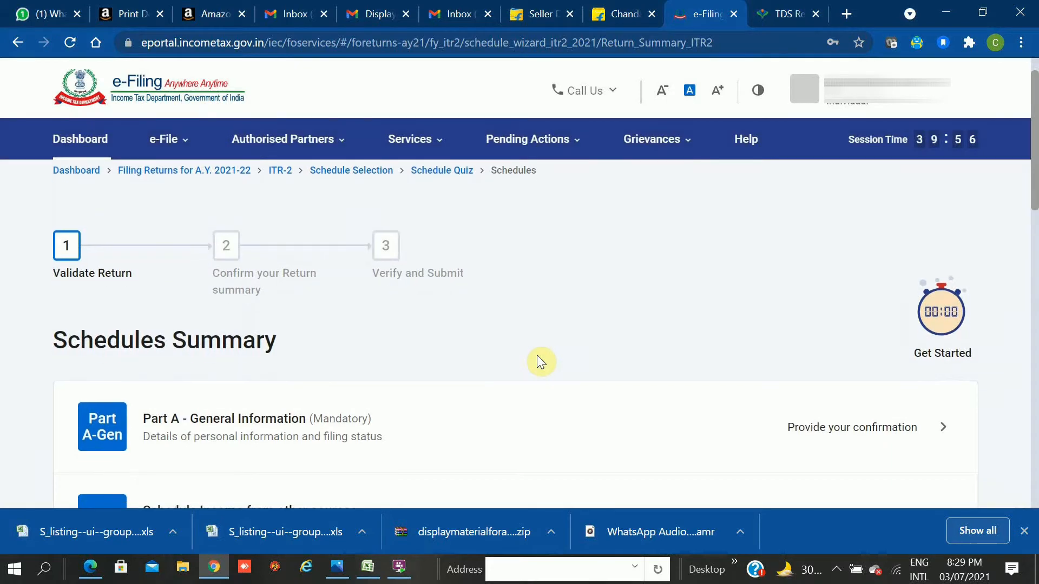
scroll(538, 362, down, 5)
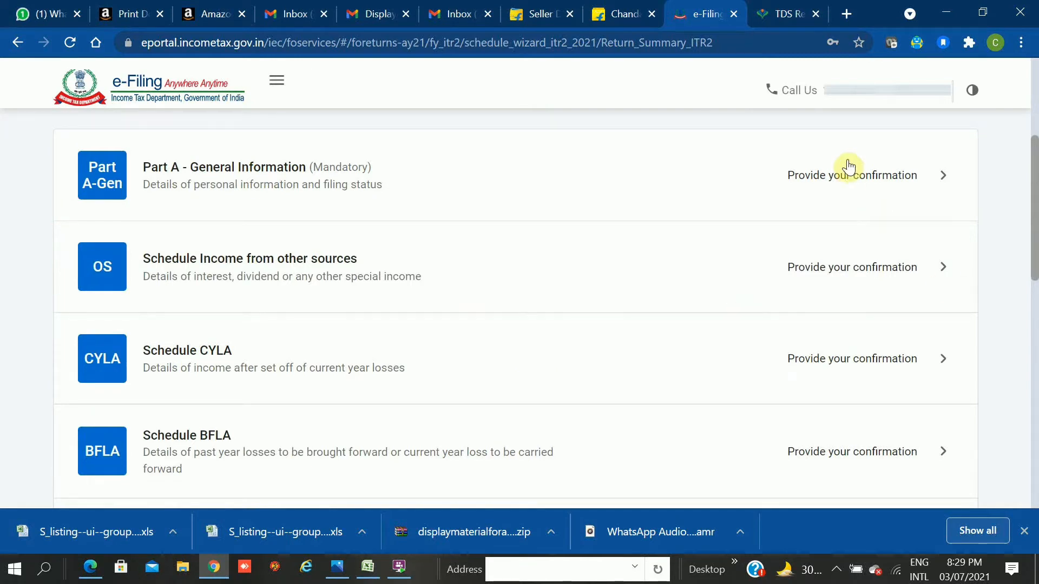
click(834, 202)
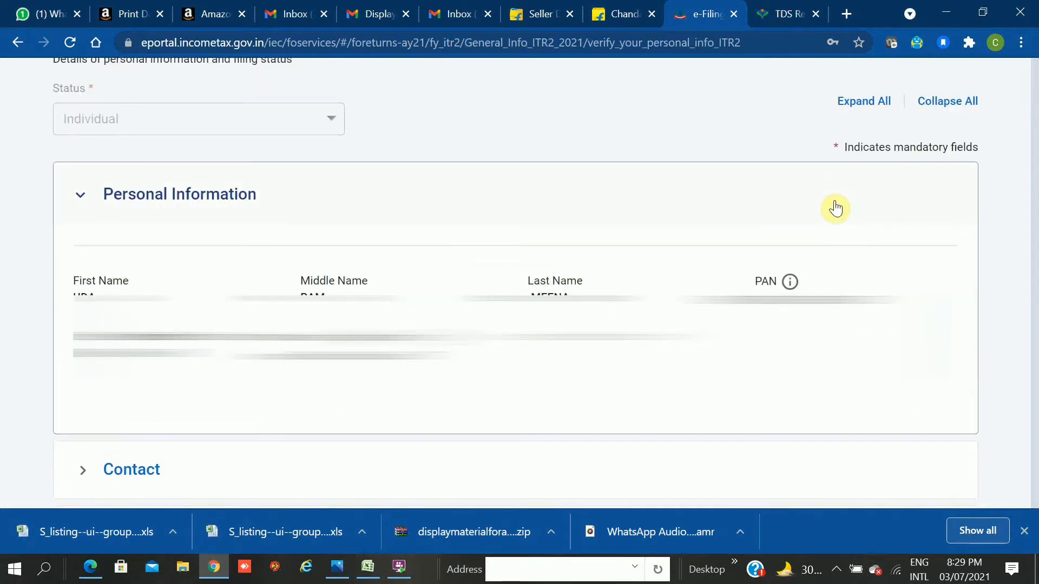
Review Part A and try confirming it, which flags Residential Status as mandatory.
scroll(833, 207, up, 5)
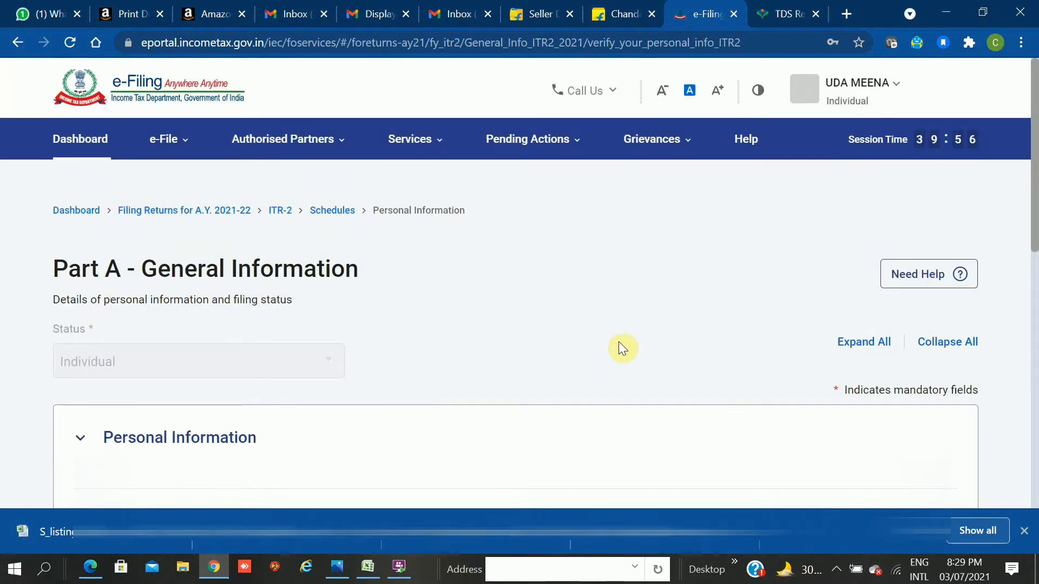
scroll(623, 348, down, 1)
scroll(622, 348, down, 1)
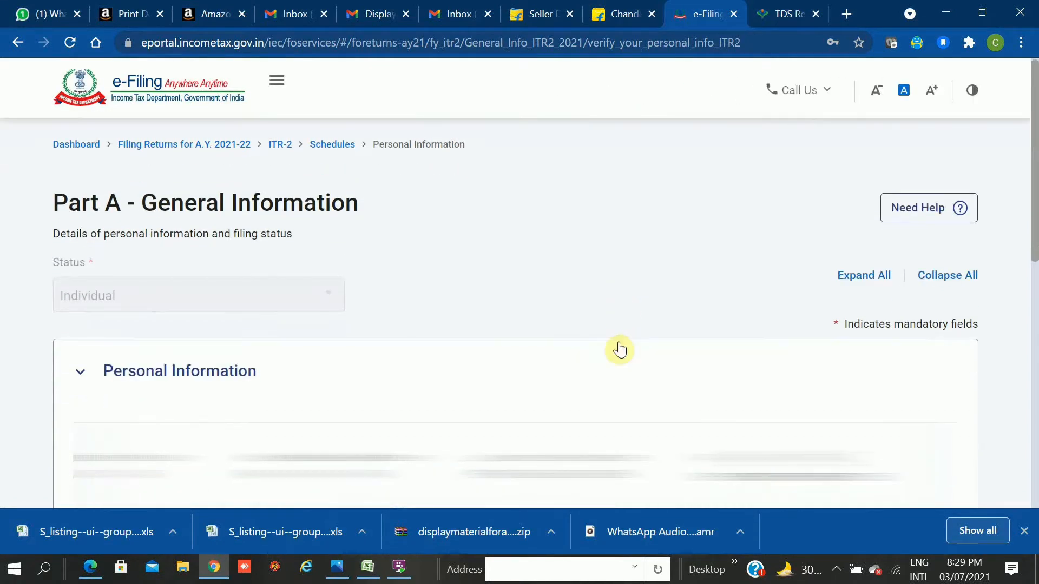
scroll(619, 350, down, 6)
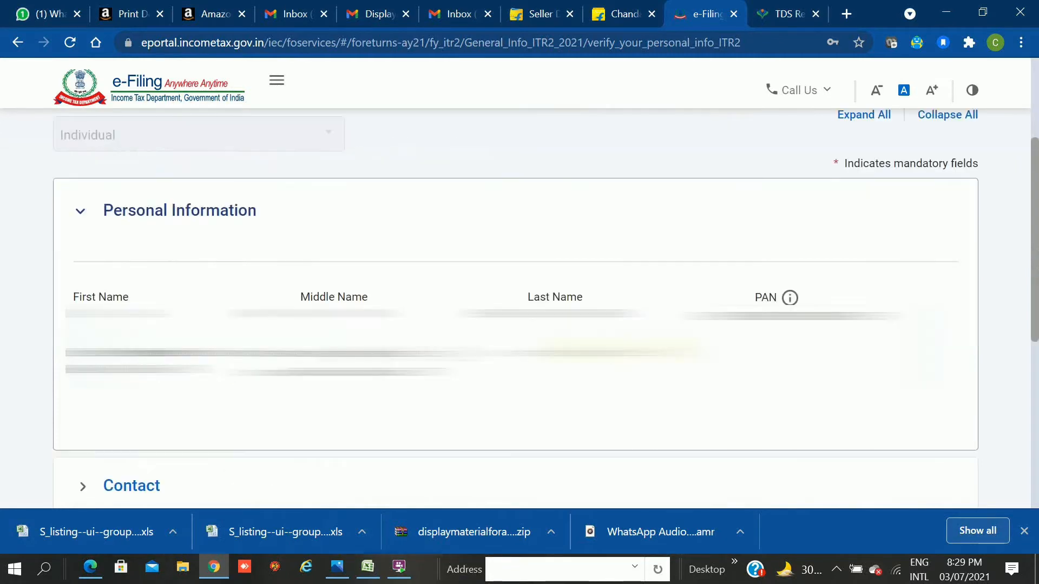
scroll(619, 351, down, 2)
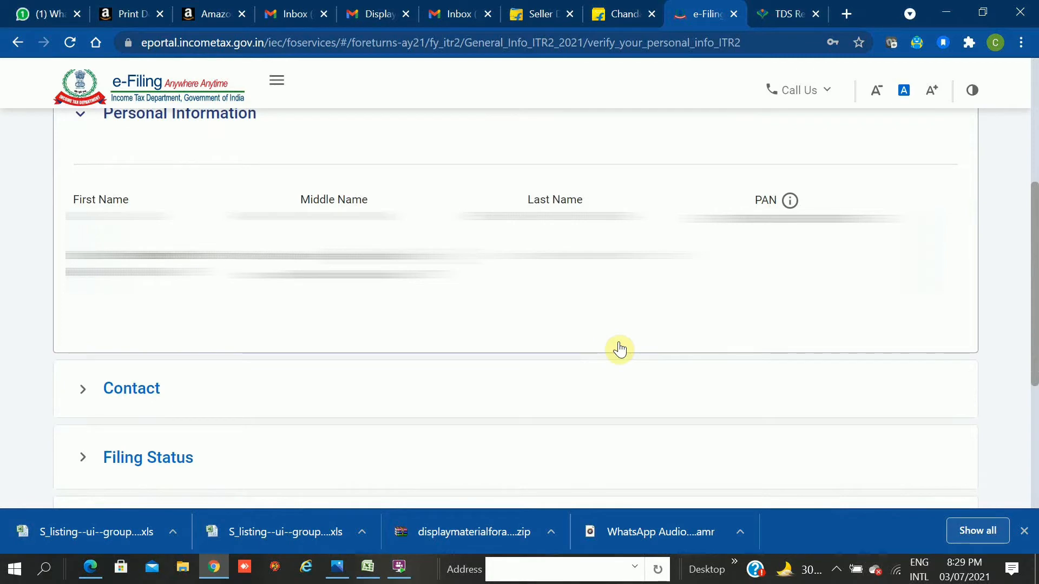
scroll(620, 349, down, 5)
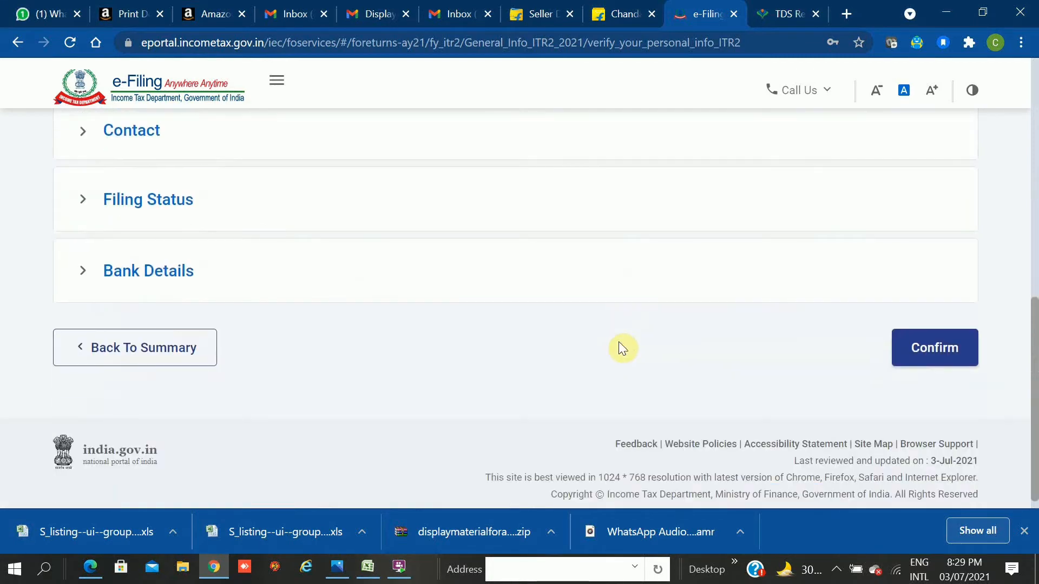
click(921, 346)
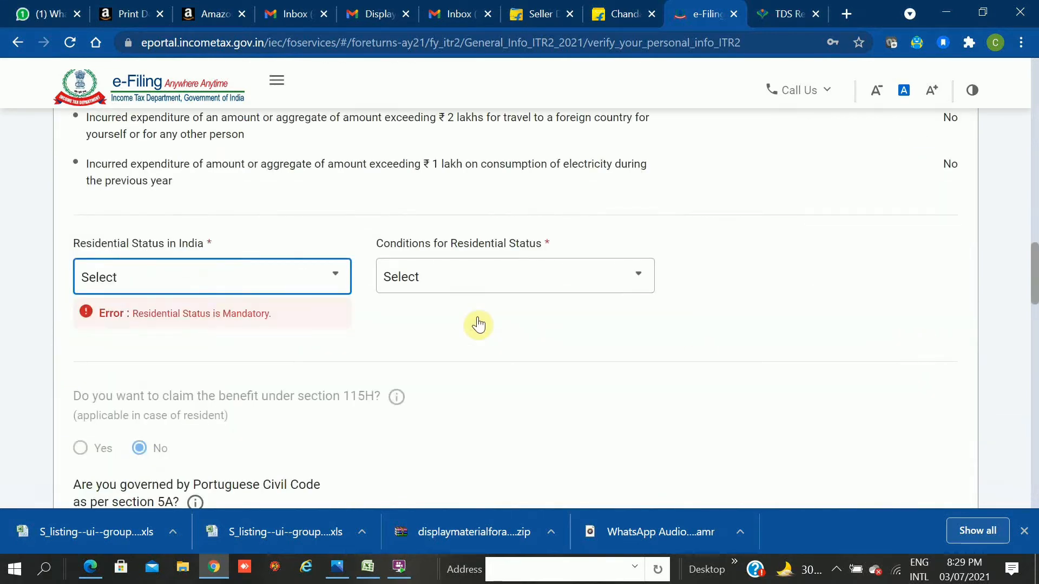
Set residential status to Resident under the 182-days-in-India condition.
click(326, 276)
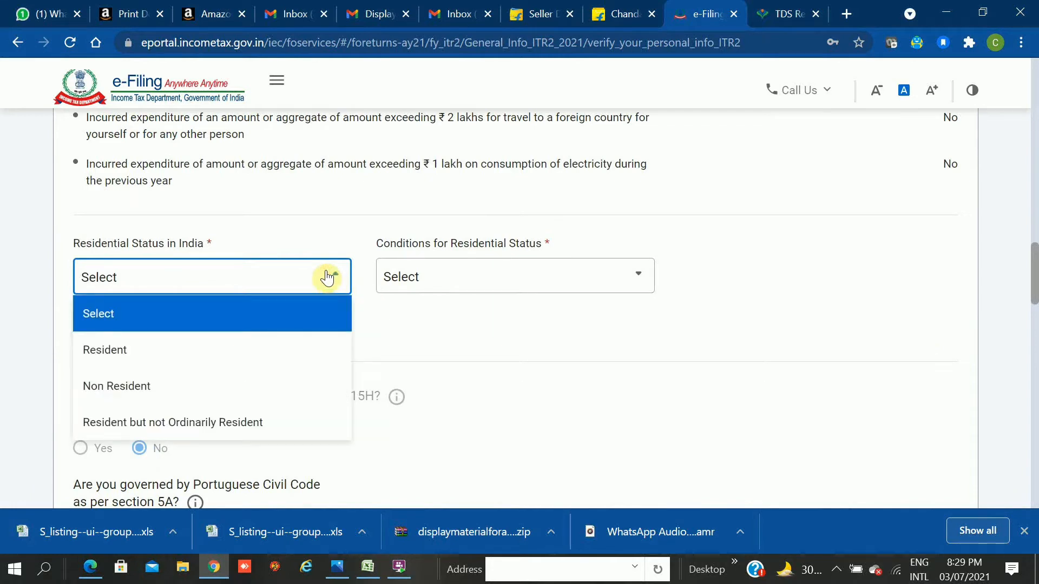
click(128, 354)
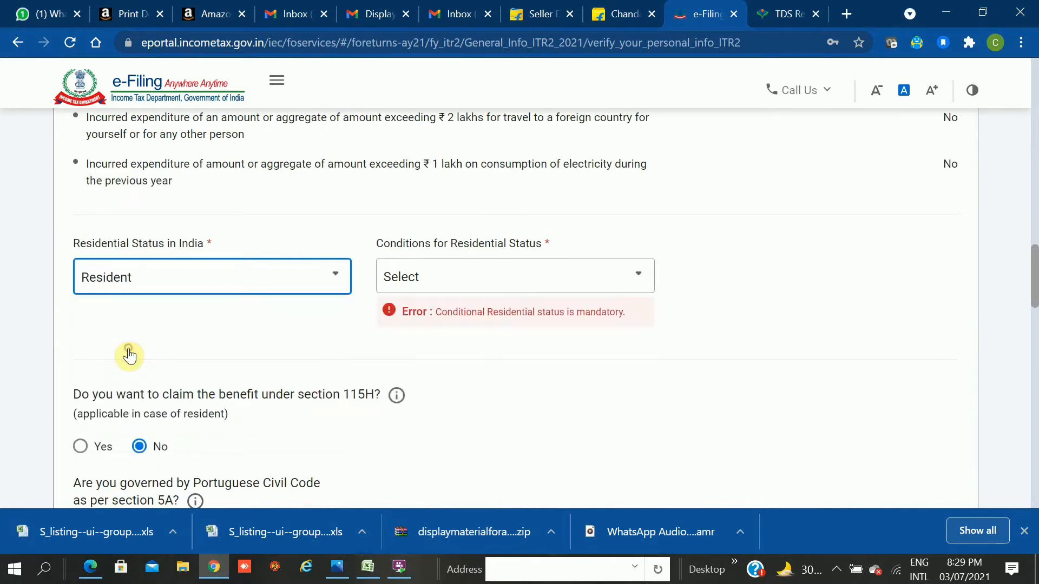
click(419, 286)
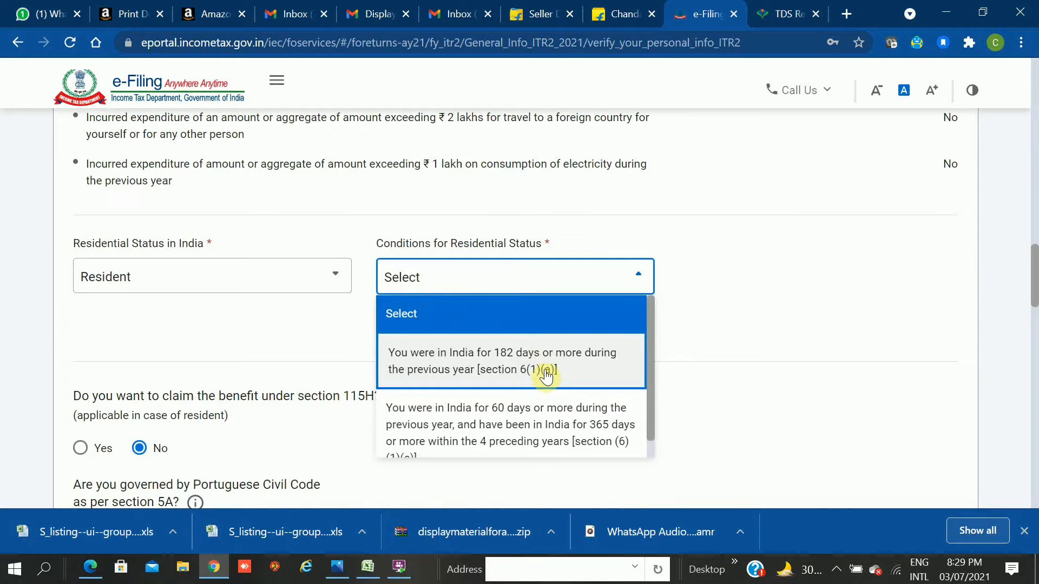
click(546, 375)
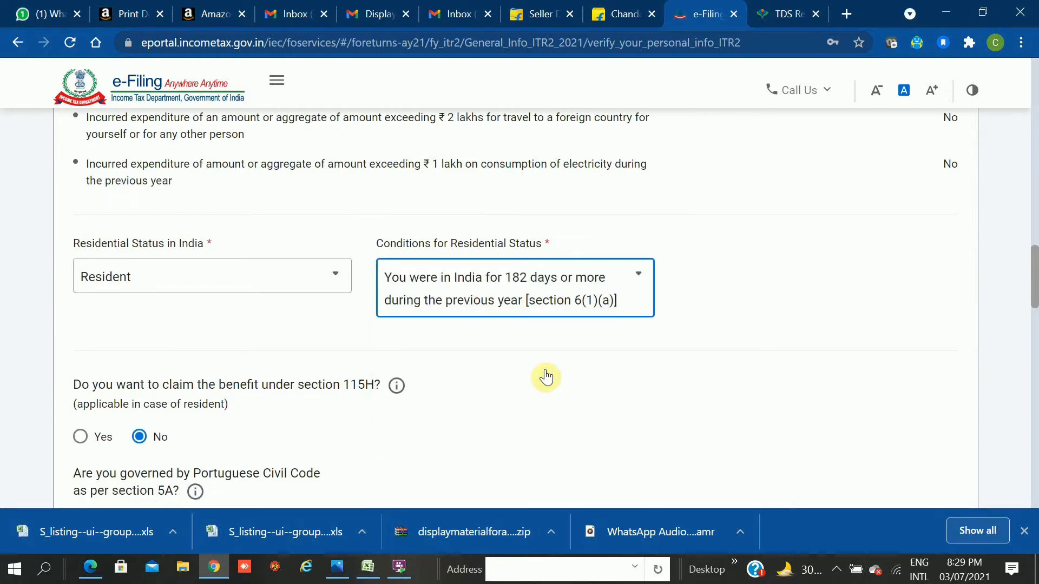
click(546, 376)
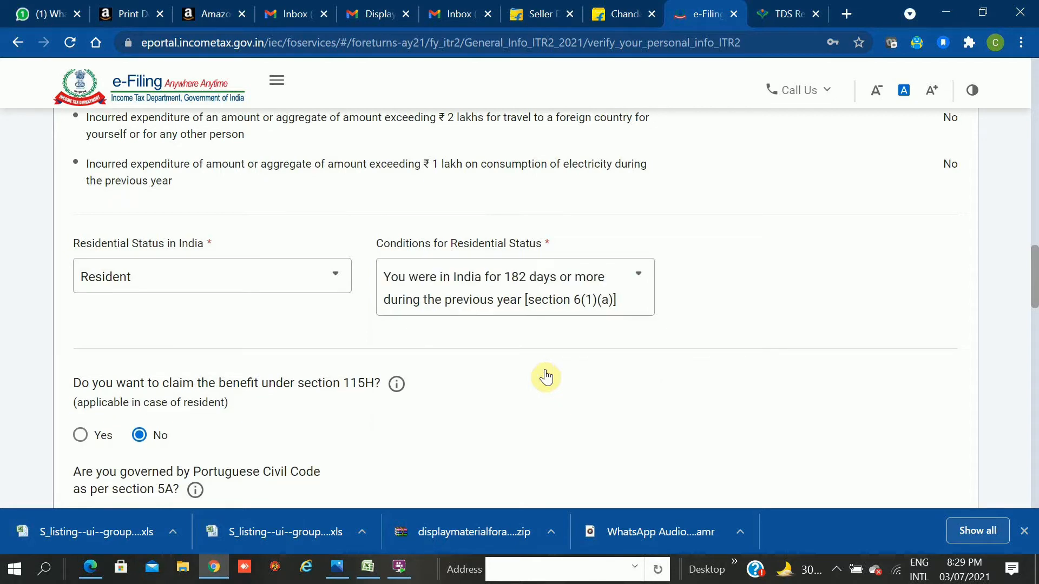
Answer No to directorship and to unlisted equity shares, then save Part A.
scroll(546, 377, down, 1)
scroll(546, 378, down, 3)
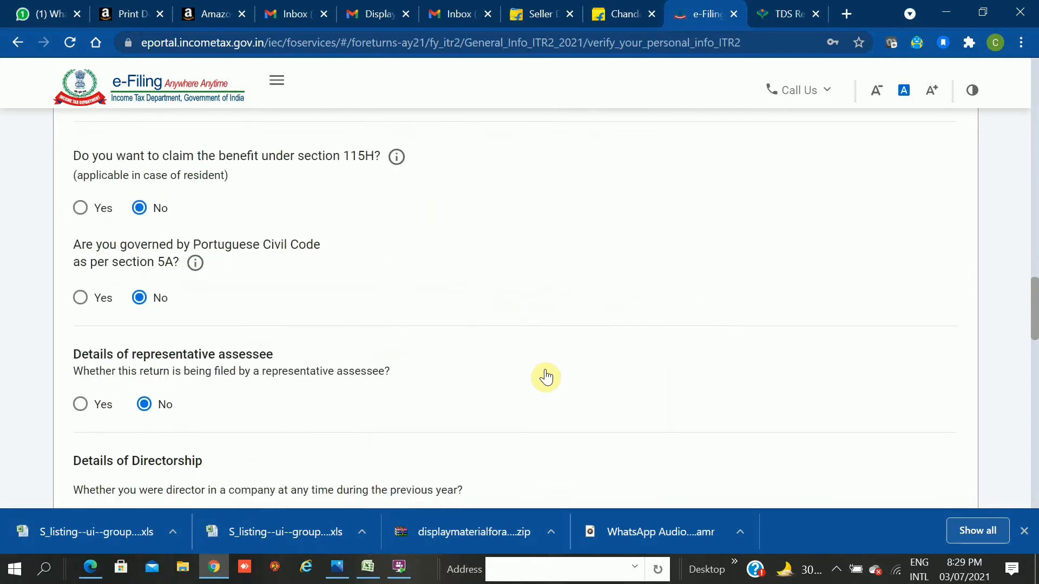
scroll(546, 377, down, 1)
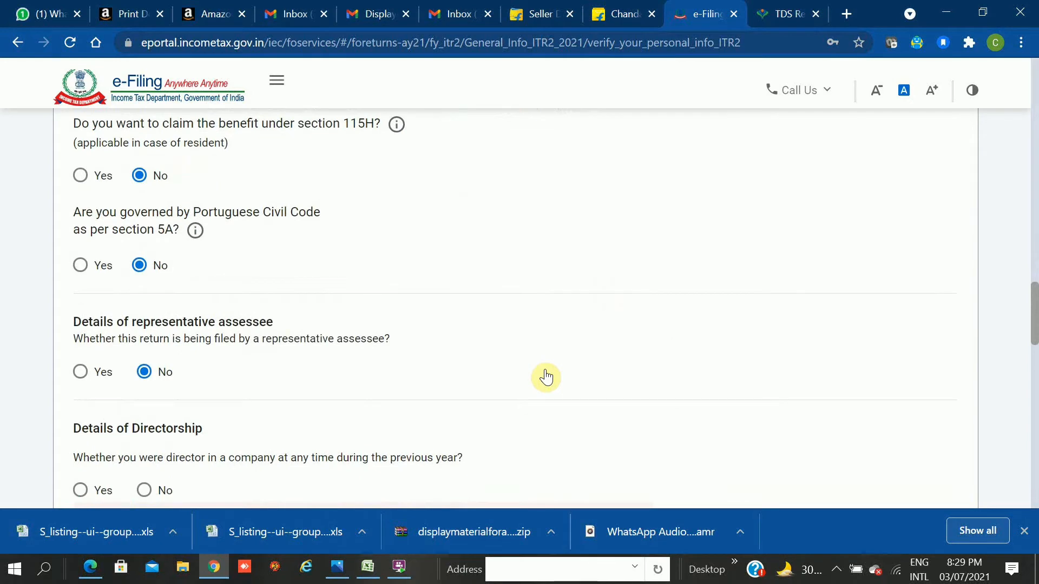
scroll(546, 377, down, 1)
scroll(546, 377, down, 2)
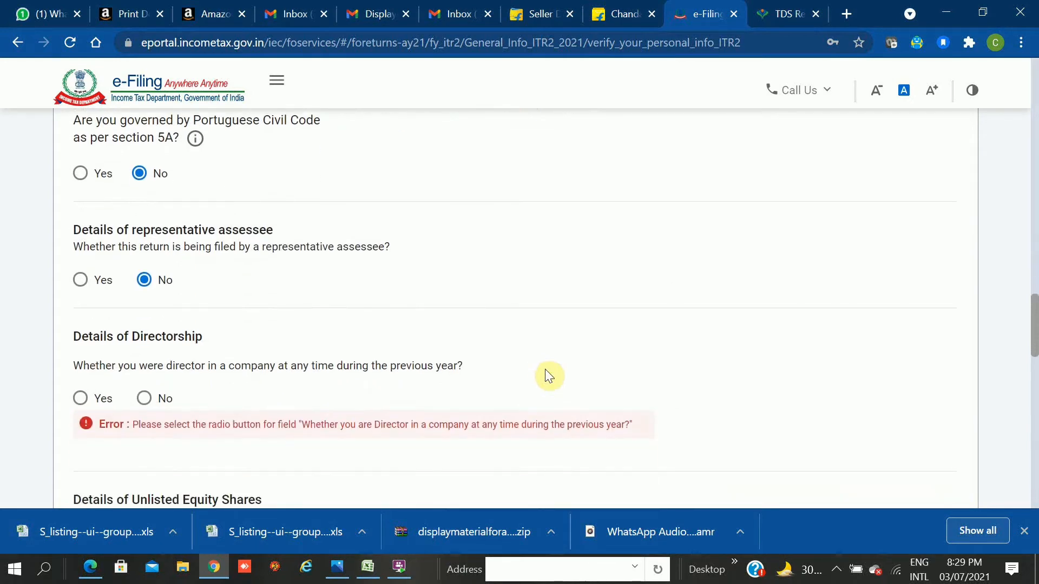
scroll(546, 377, down, 2)
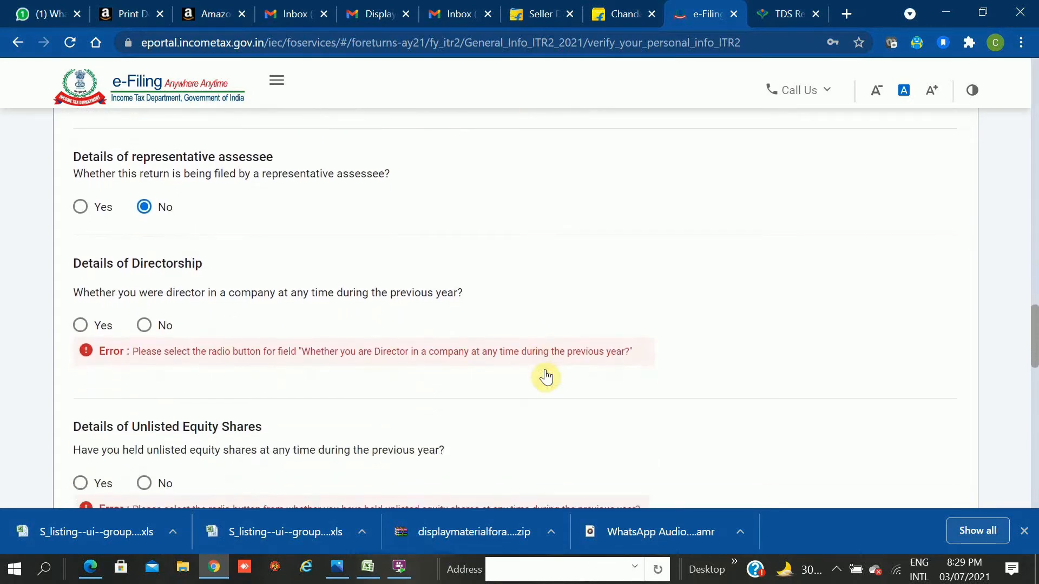
scroll(547, 377, down, 1)
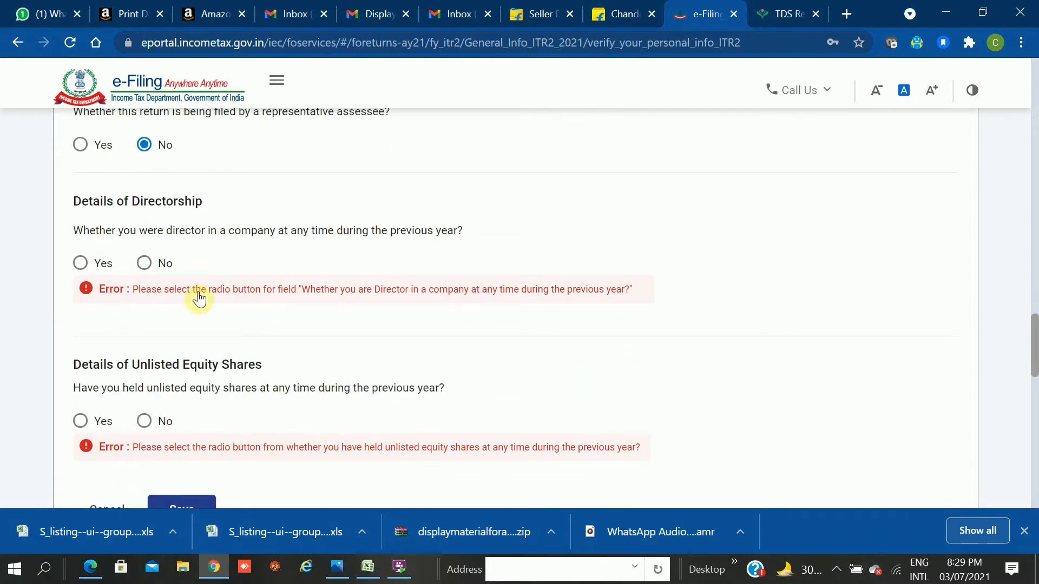
click(143, 267)
click(143, 267)
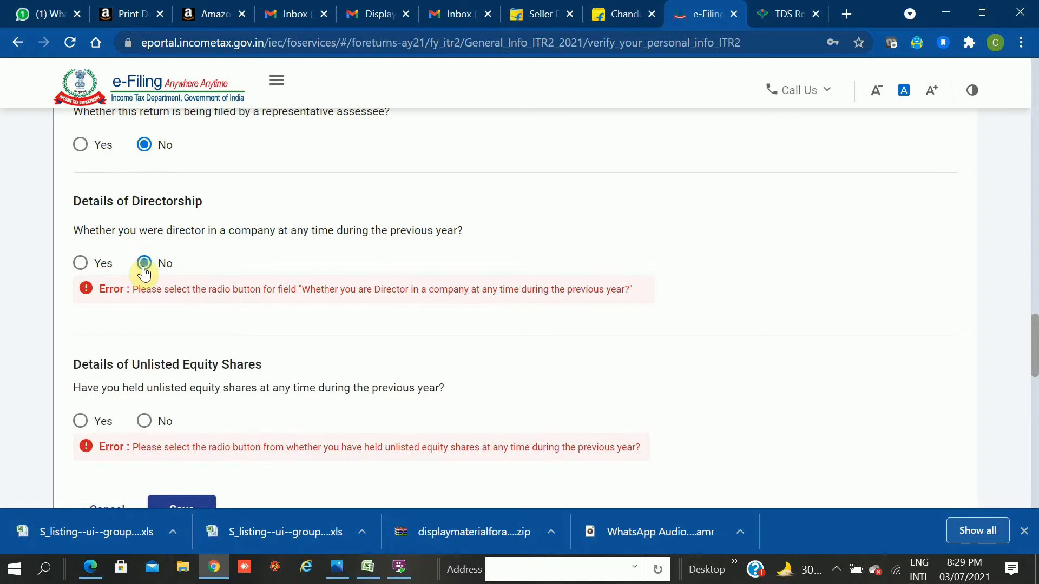
click(146, 421)
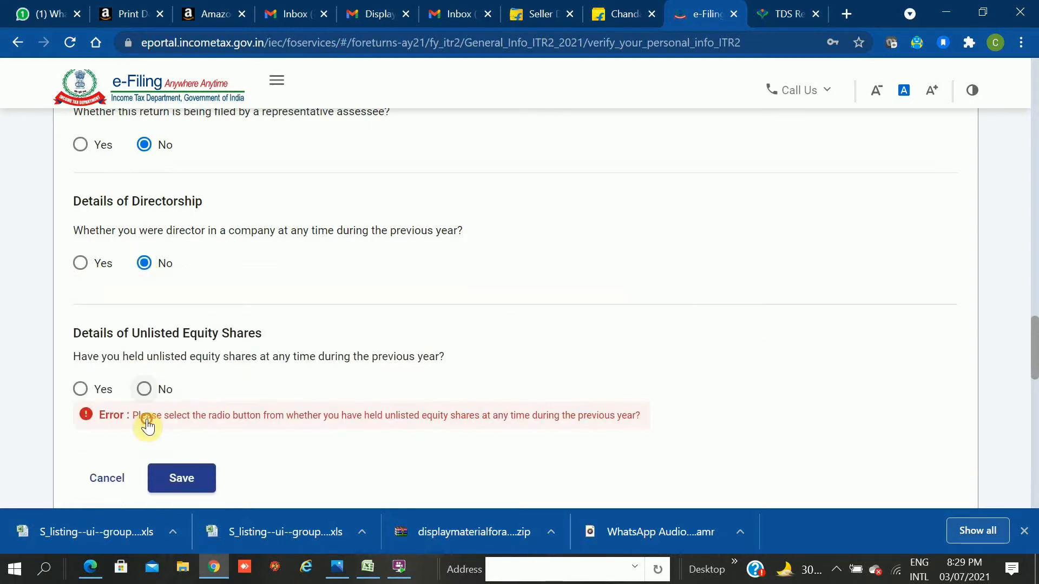
click(144, 390)
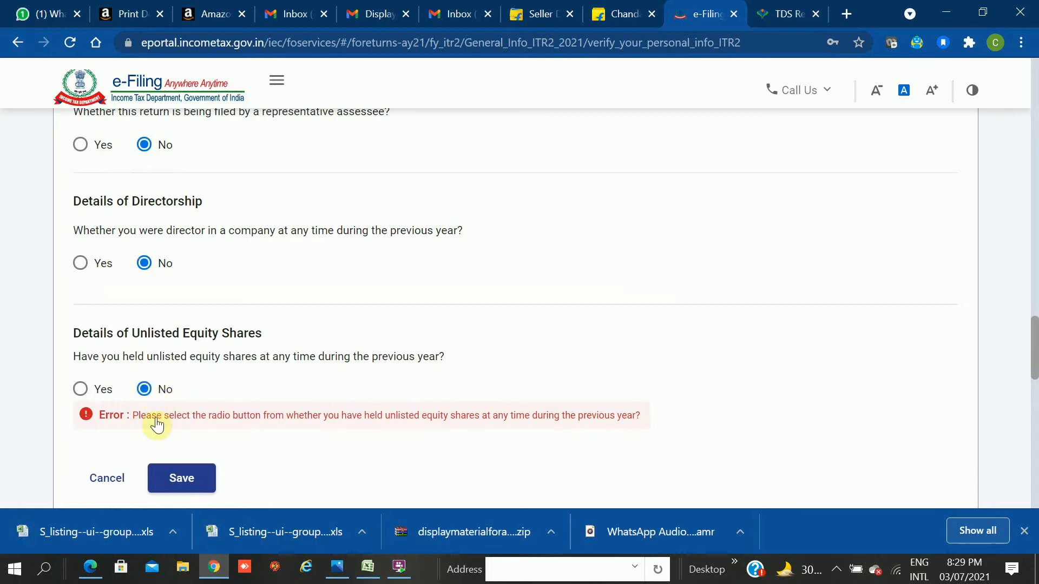
click(187, 481)
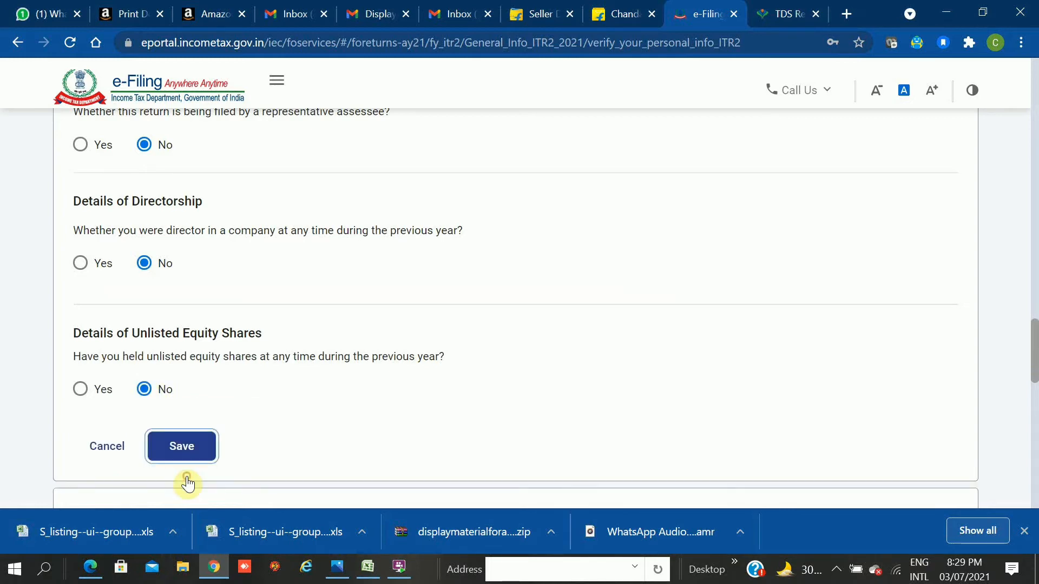
Save the general information again and retry confirming Part A.
drag(187, 466, 187, 453)
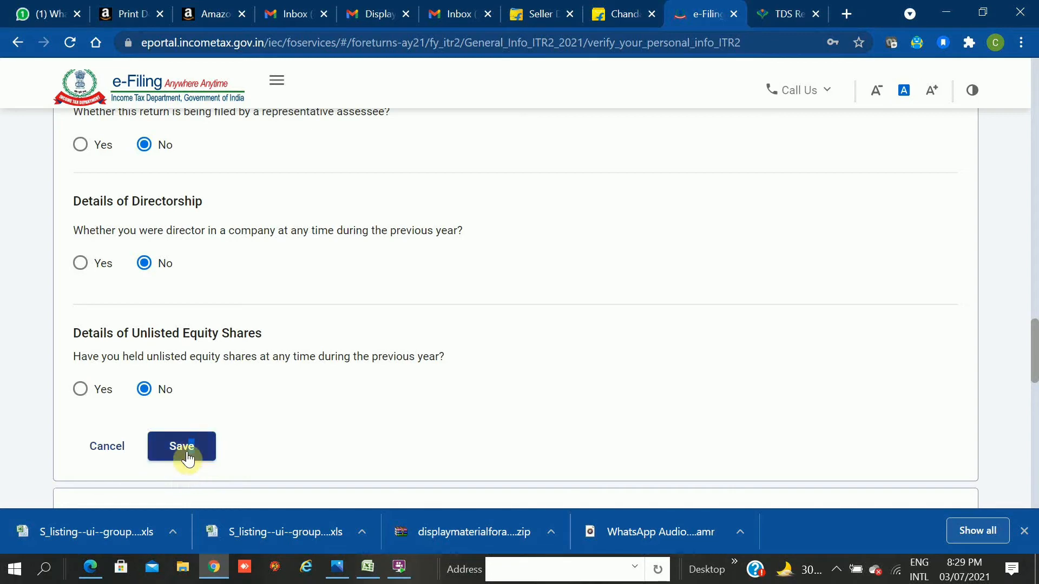
click(186, 453)
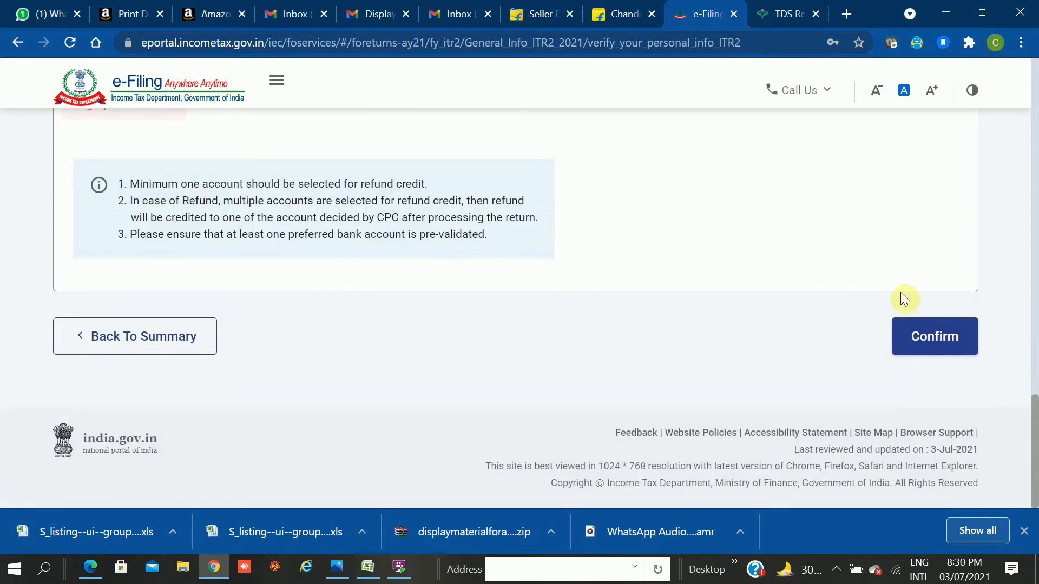
click(835, 168)
scroll(835, 176, up, 2)
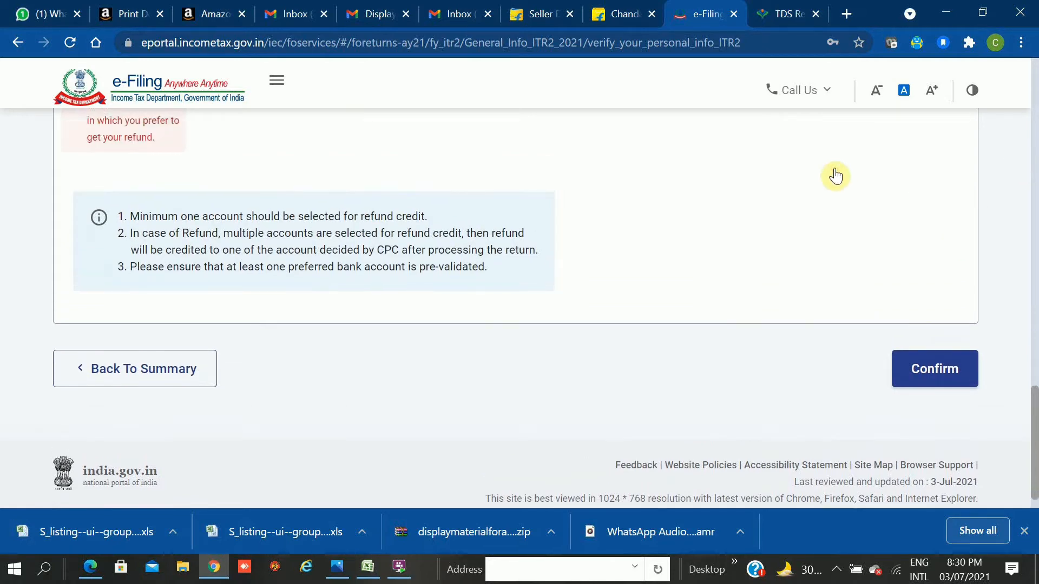
scroll(835, 176, up, 2)
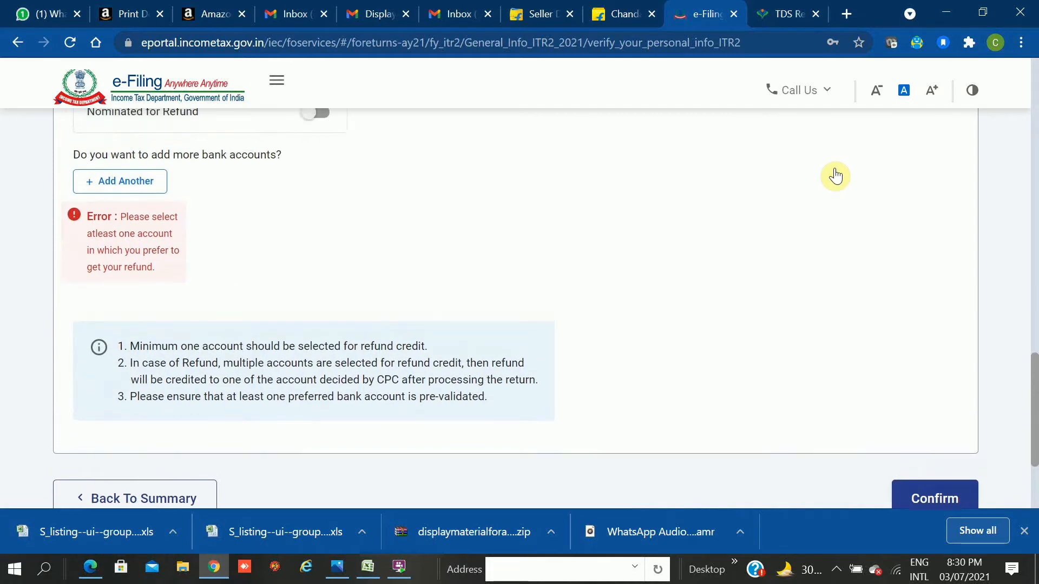
scroll(835, 176, up, 1)
scroll(835, 176, up, 3)
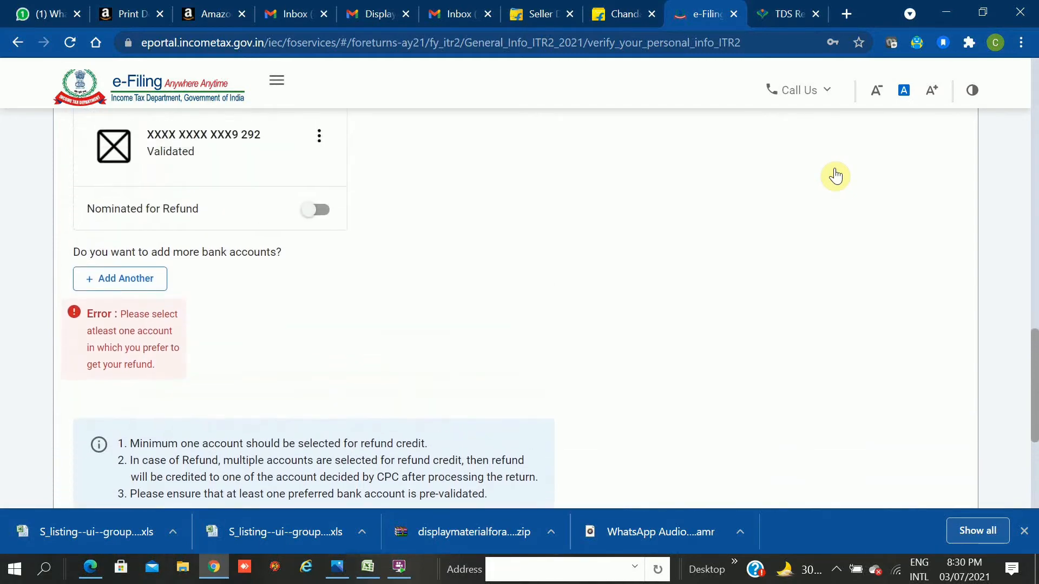
scroll(835, 175, up, 4)
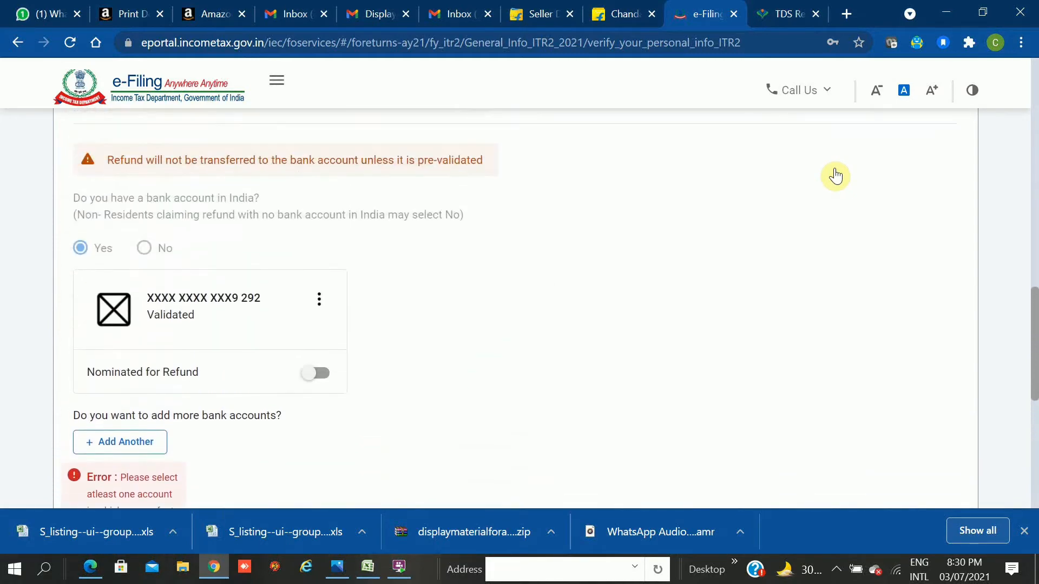
scroll(835, 176, up, 3)
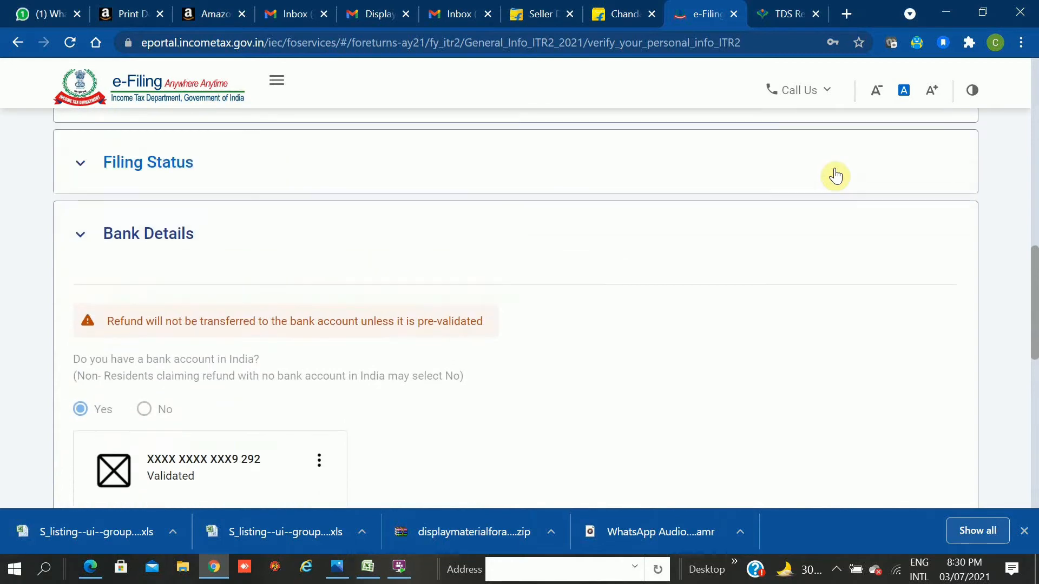
scroll(520, 309, up, 1)
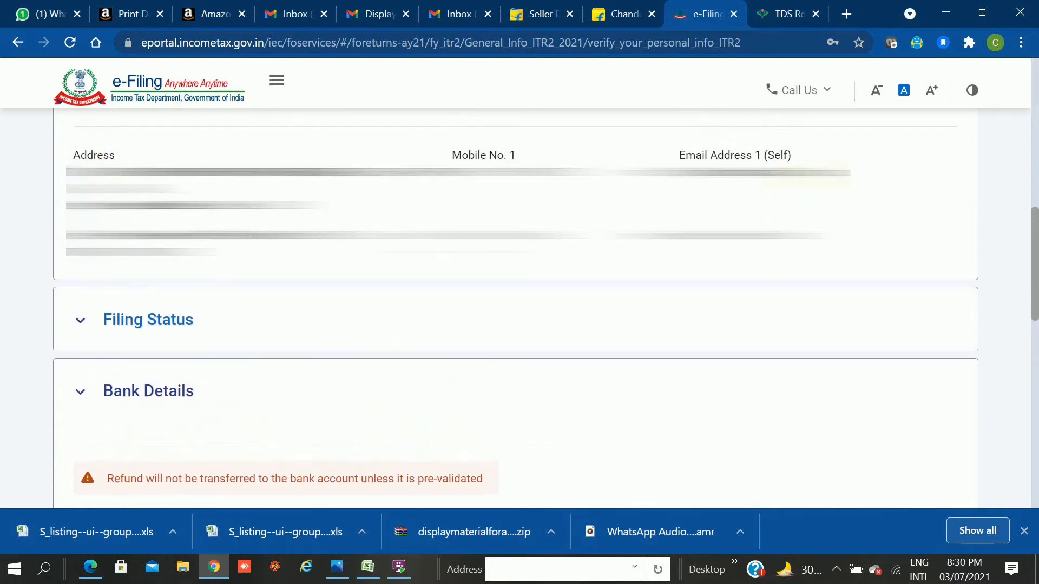
scroll(835, 175, down, 5)
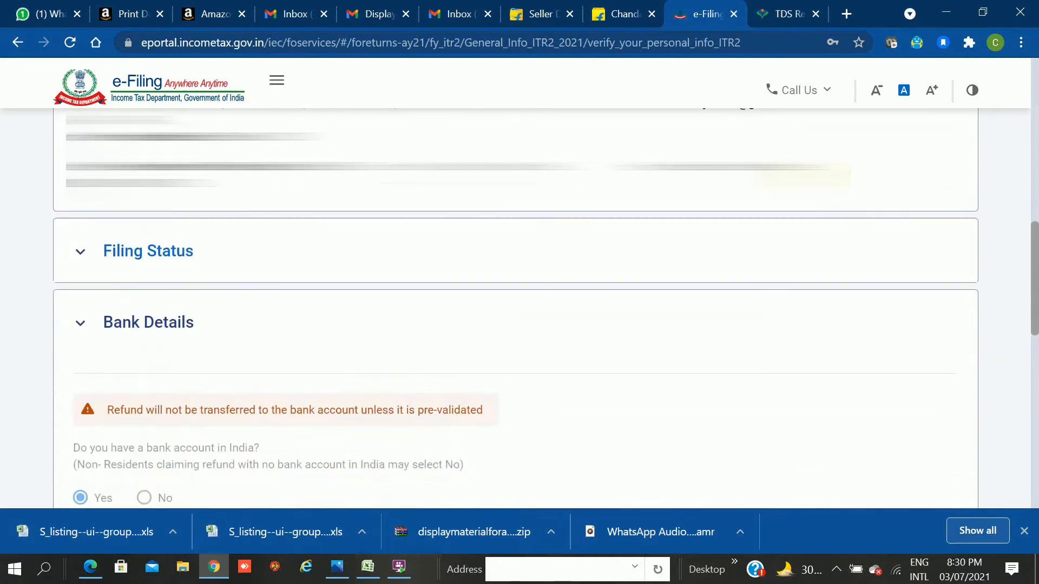
scroll(835, 176, down, 1)
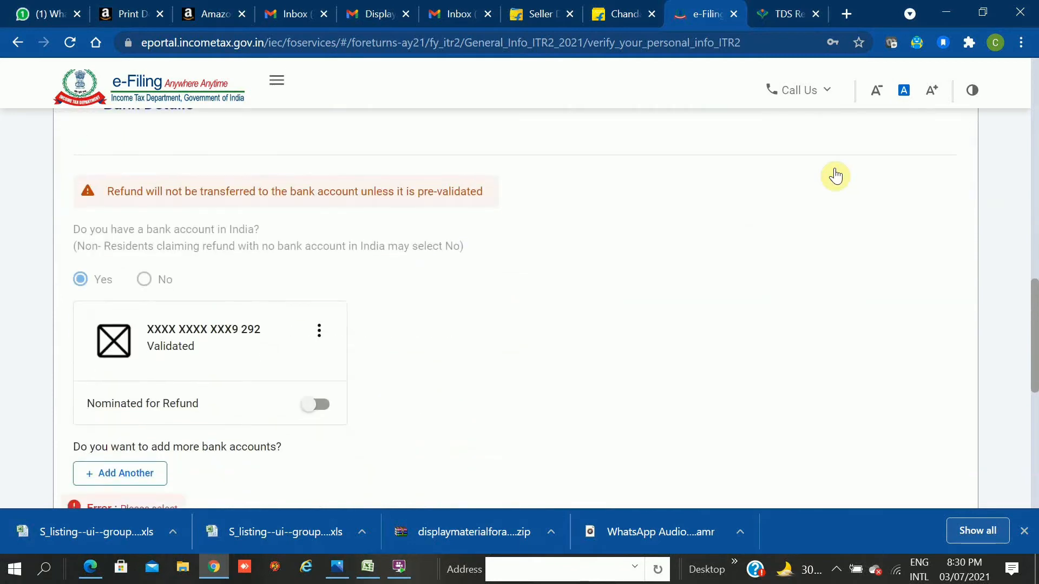
scroll(835, 176, down, 3)
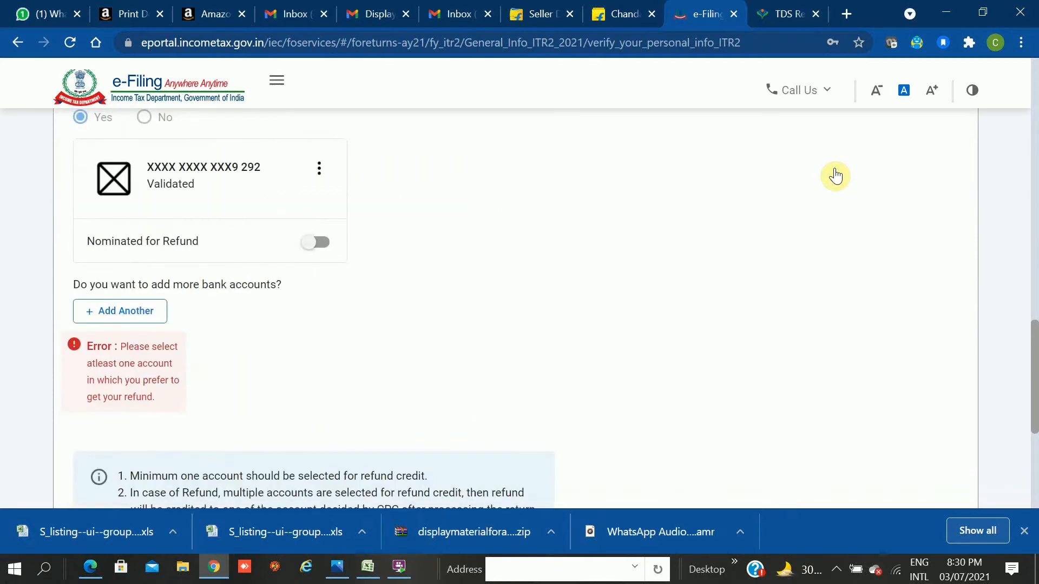
scroll(835, 176, down, 1)
scroll(835, 176, down, 2)
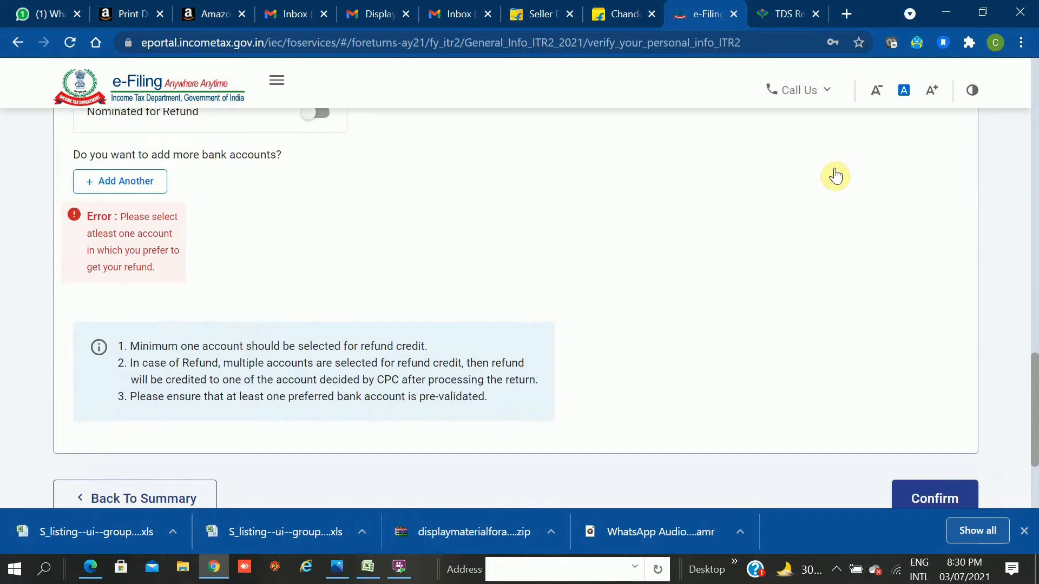
scroll(835, 176, up, 2)
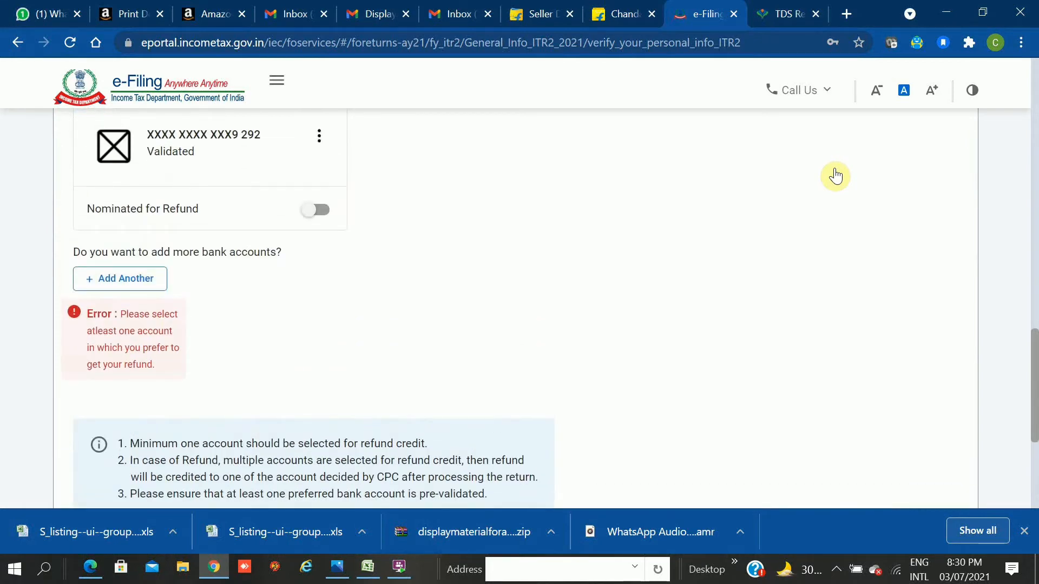
scroll(835, 176, up, 1)
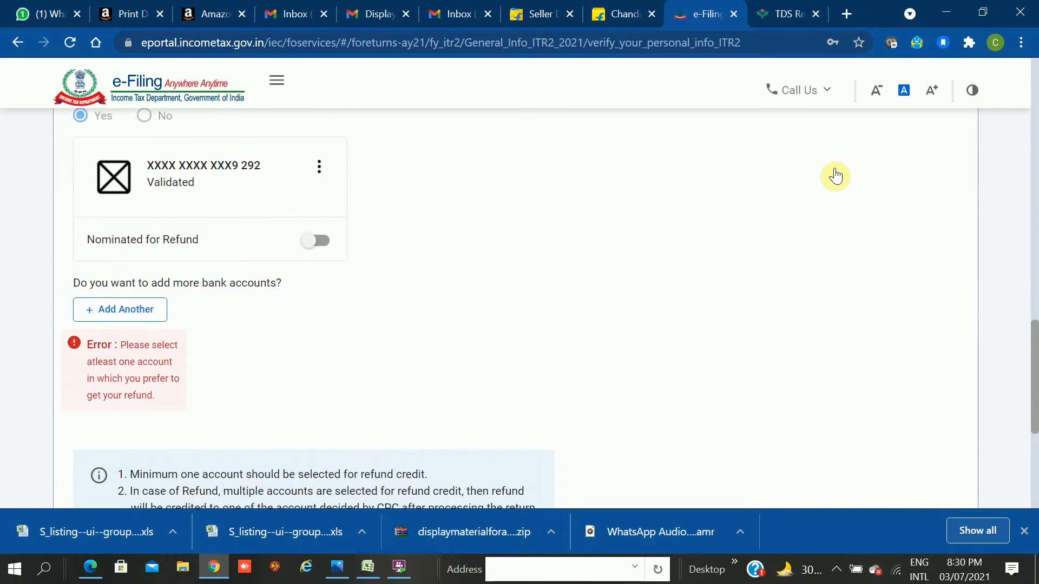
scroll(835, 176, down, 1)
scroll(835, 176, down, 4)
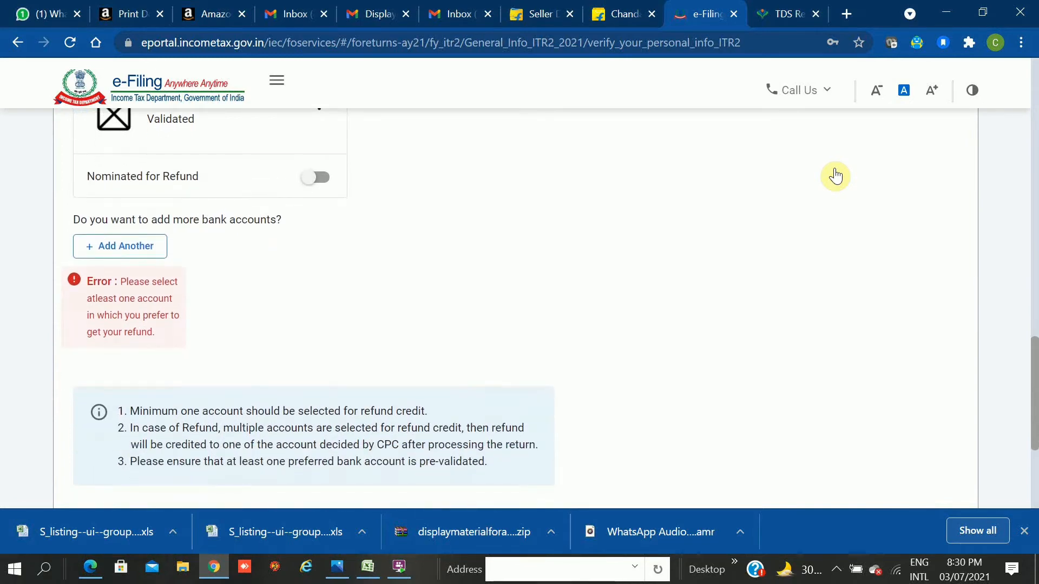
scroll(835, 176, down, 4)
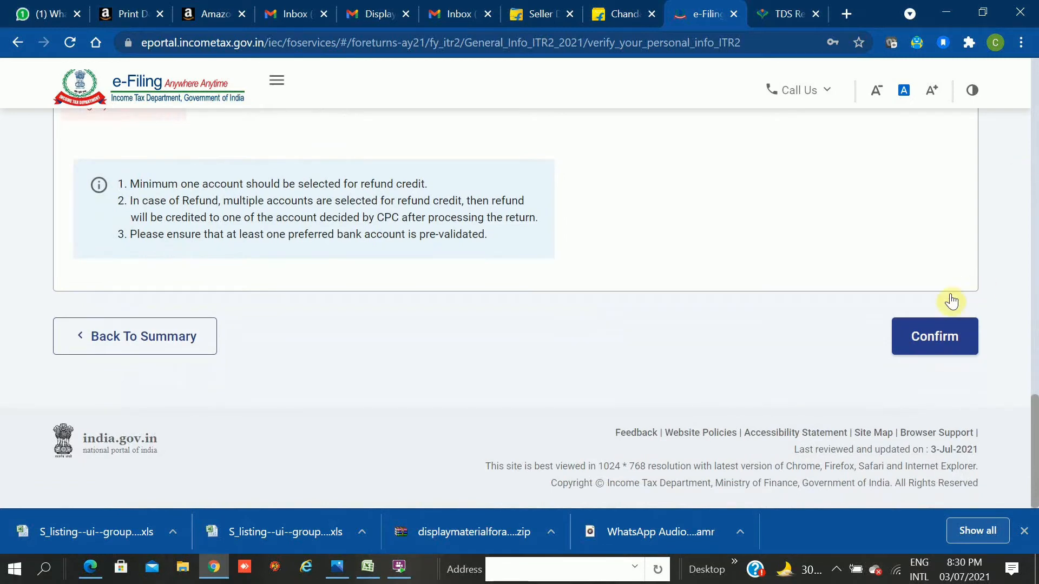
click(929, 335)
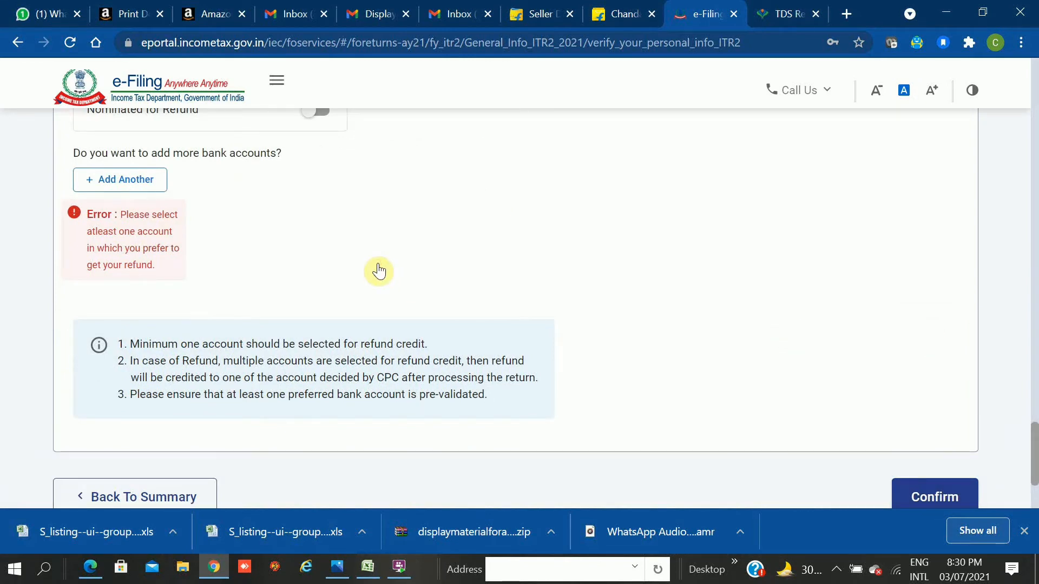
Turn on Nominated for Refund for the validated bank account.
scroll(379, 271, up, 1)
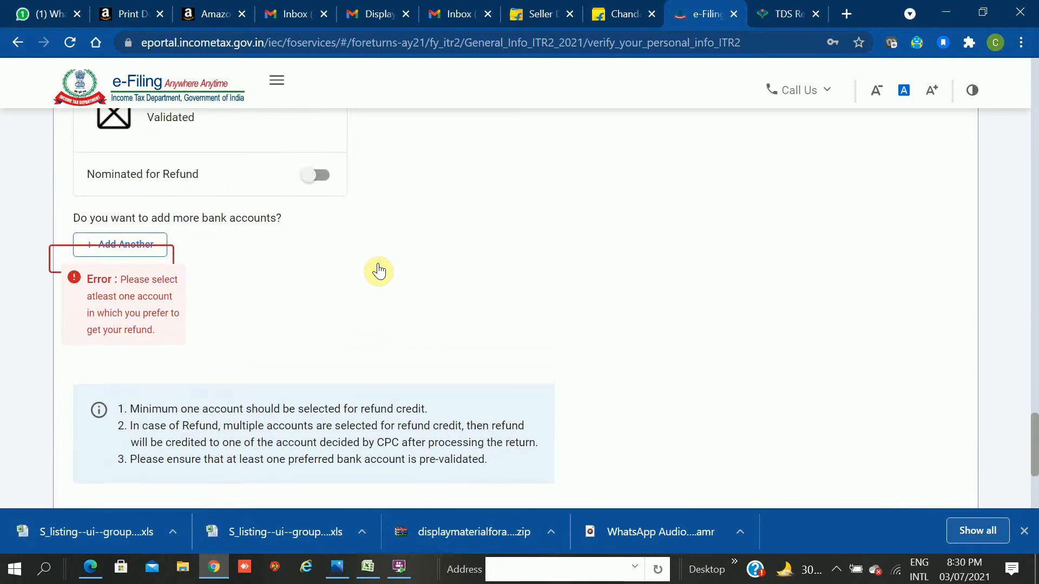
scroll(378, 272, up, 2)
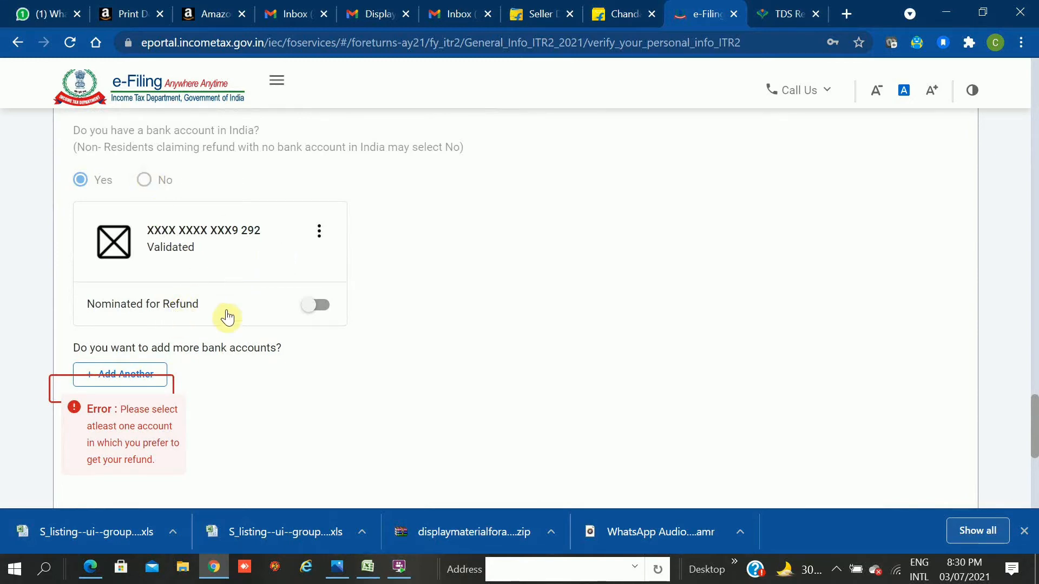
click(323, 305)
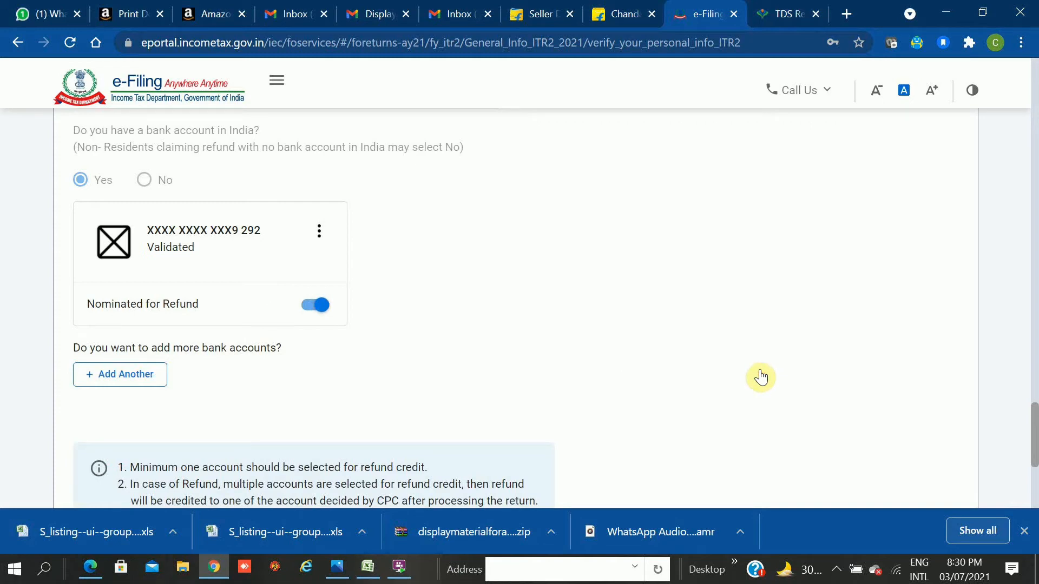
Confirm Part A - General Information so it shows Confirmed.
scroll(760, 377, down, 2)
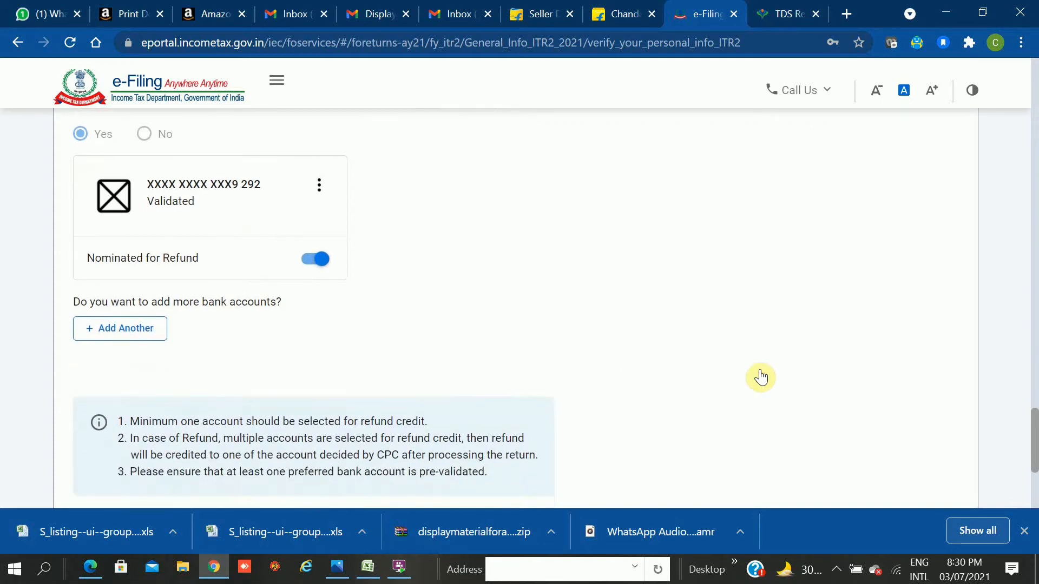
scroll(760, 376, down, 3)
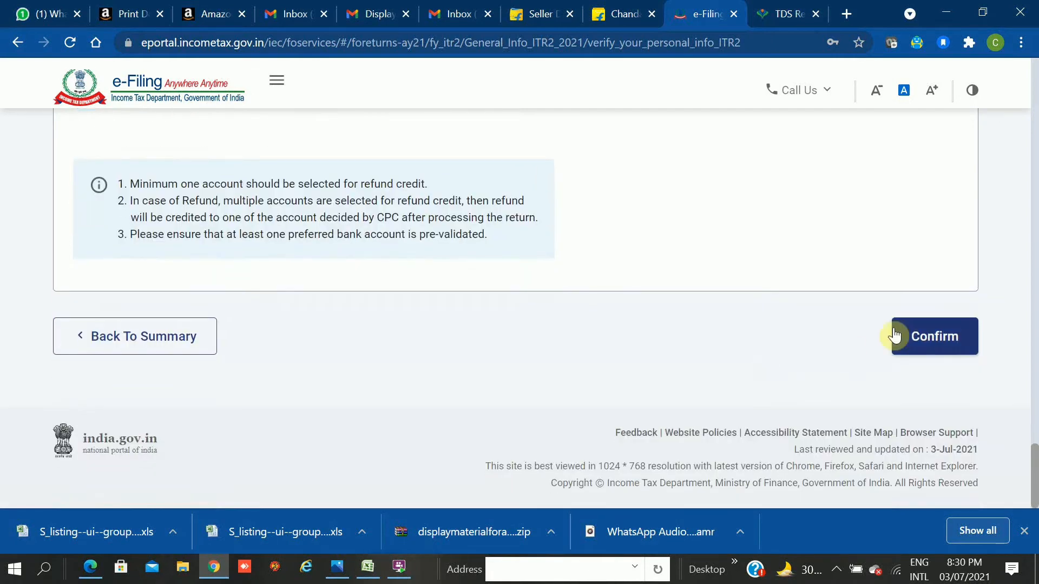
click(937, 343)
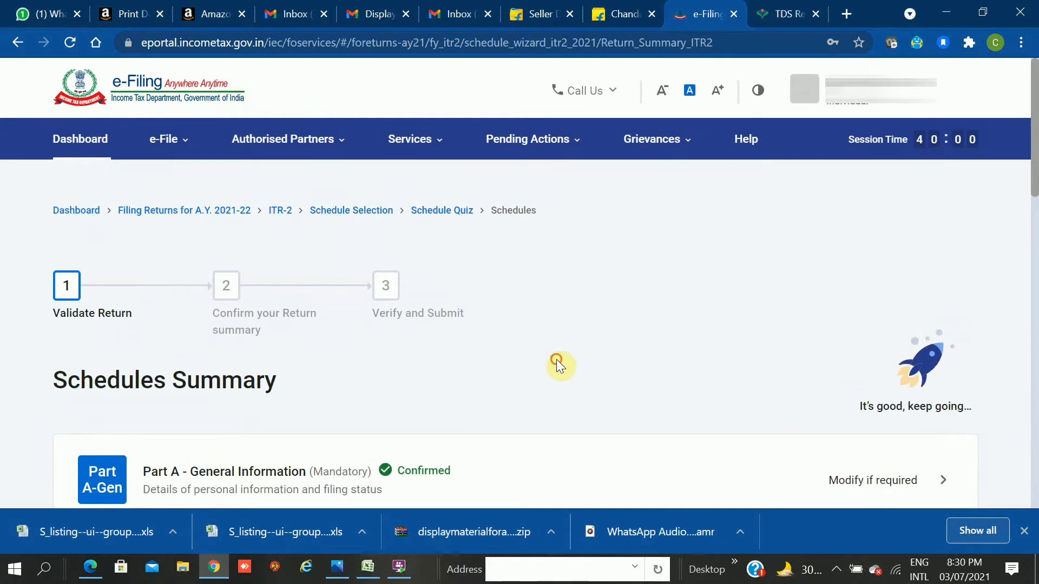
Open Schedule Other Sources from the Schedules Summary.
scroll(556, 359, down, 2)
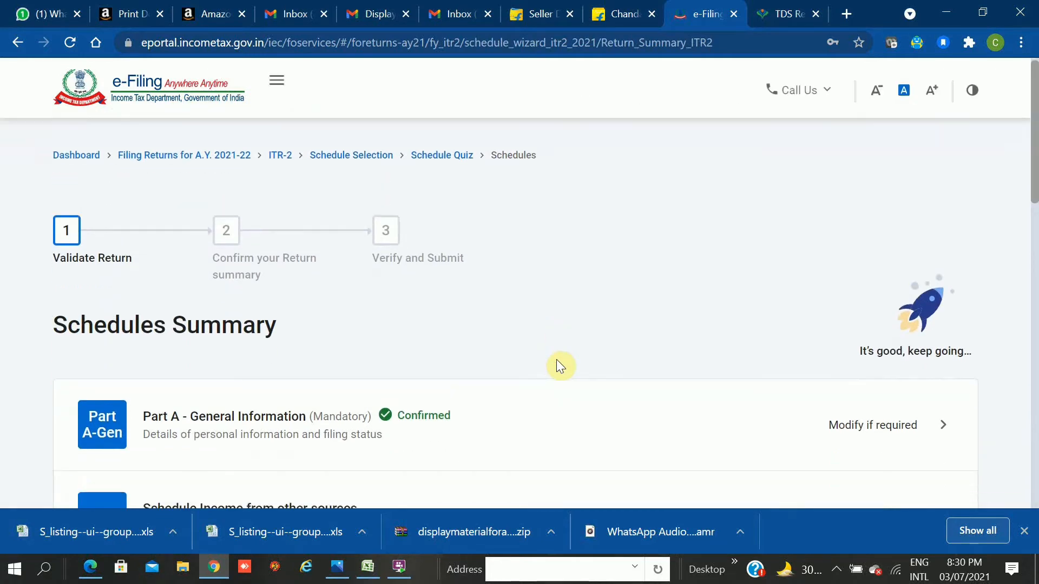
scroll(557, 368, down, 4)
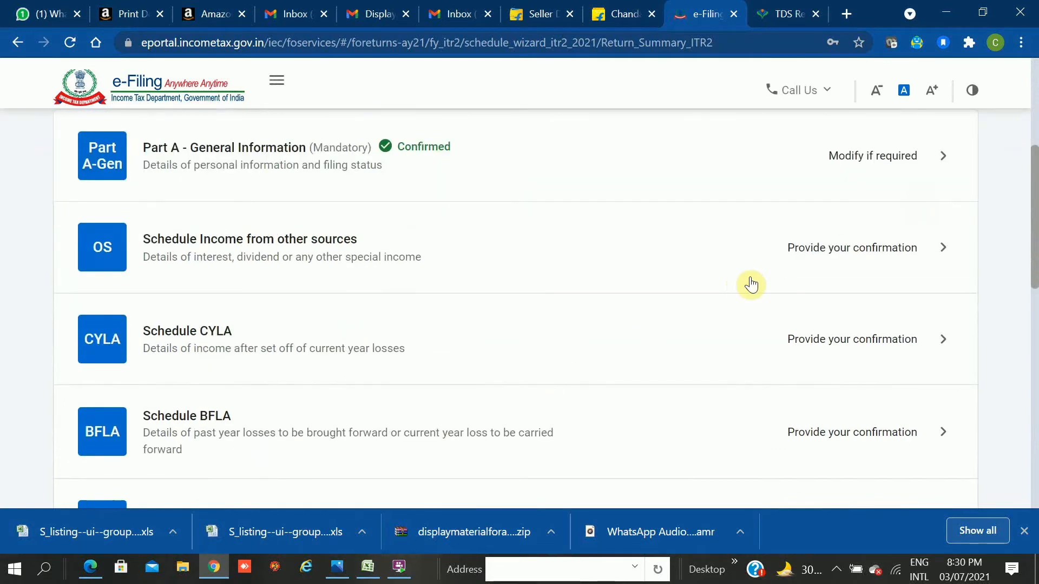
click(784, 267)
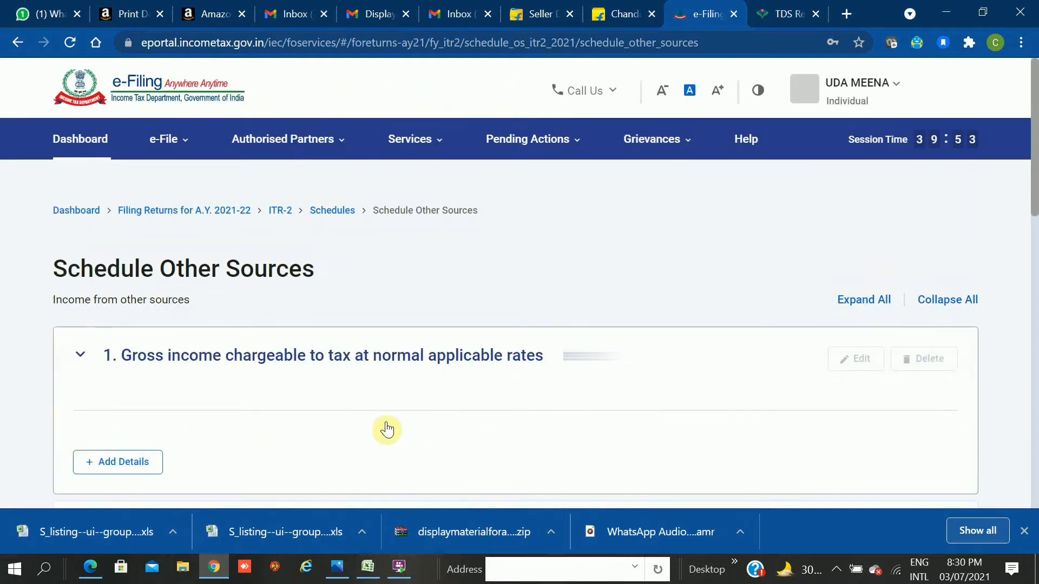
Browse Schedule Other Sources and start adding gross income chargeable at normal rates.
scroll(387, 430, down, 1)
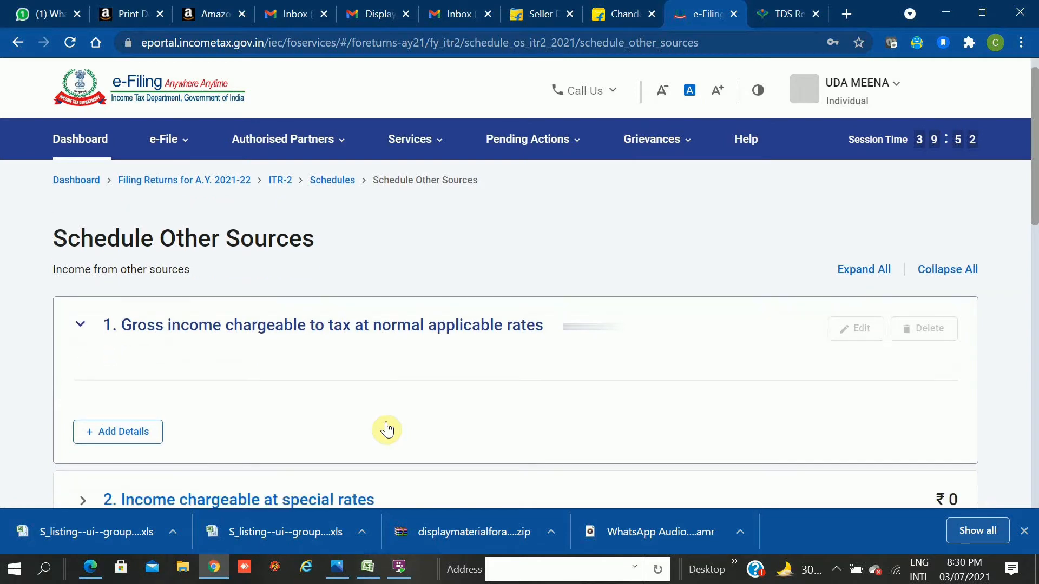
scroll(387, 430, down, 4)
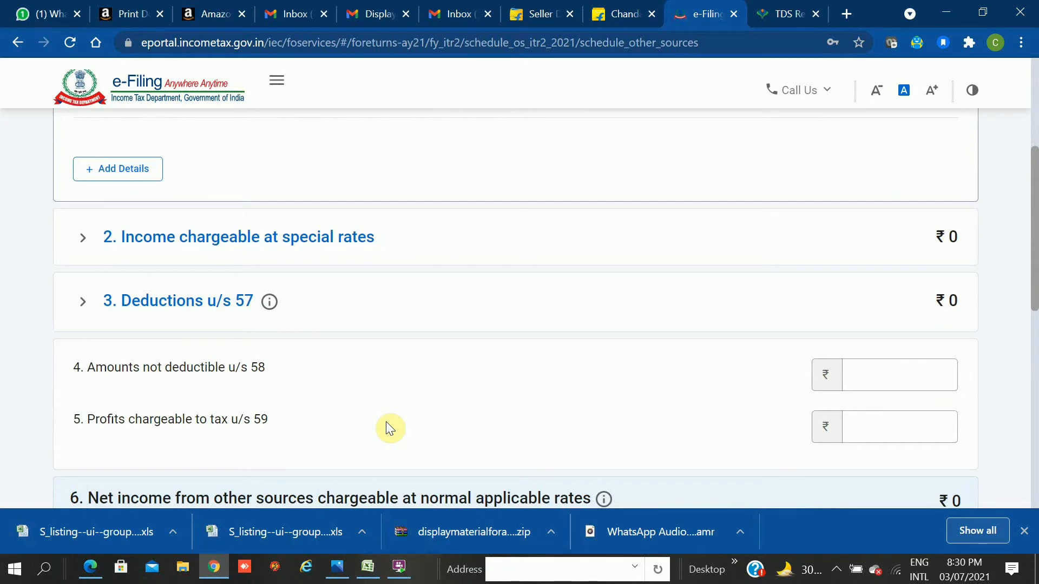
scroll(387, 425, up, 1)
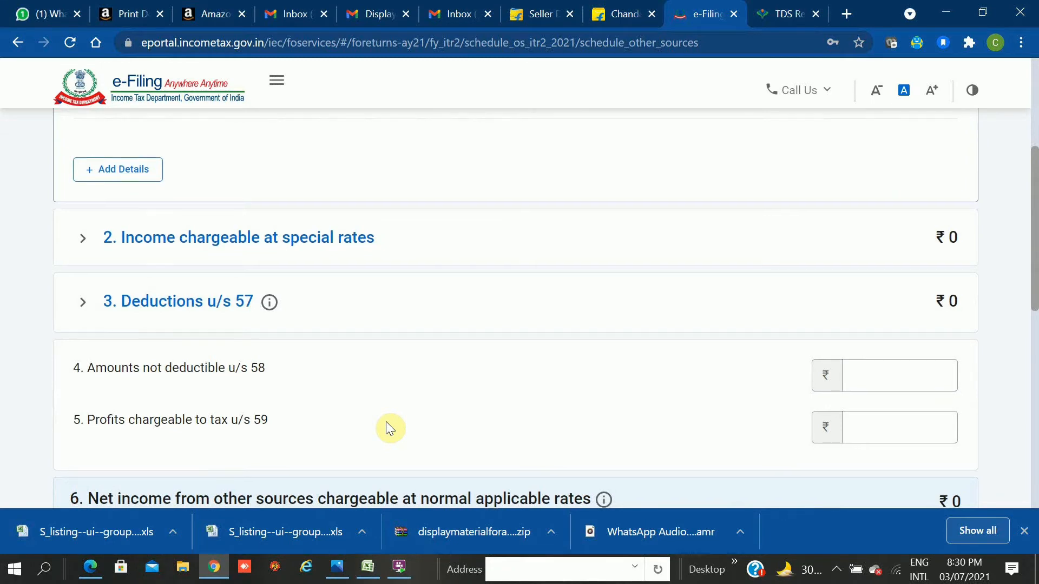
scroll(387, 425, up, 3)
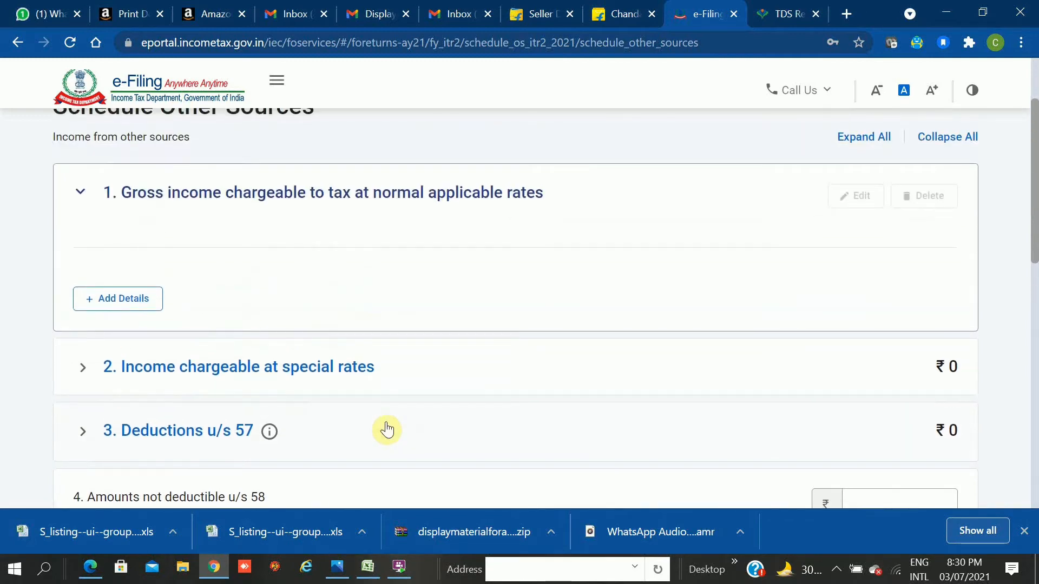
click(128, 299)
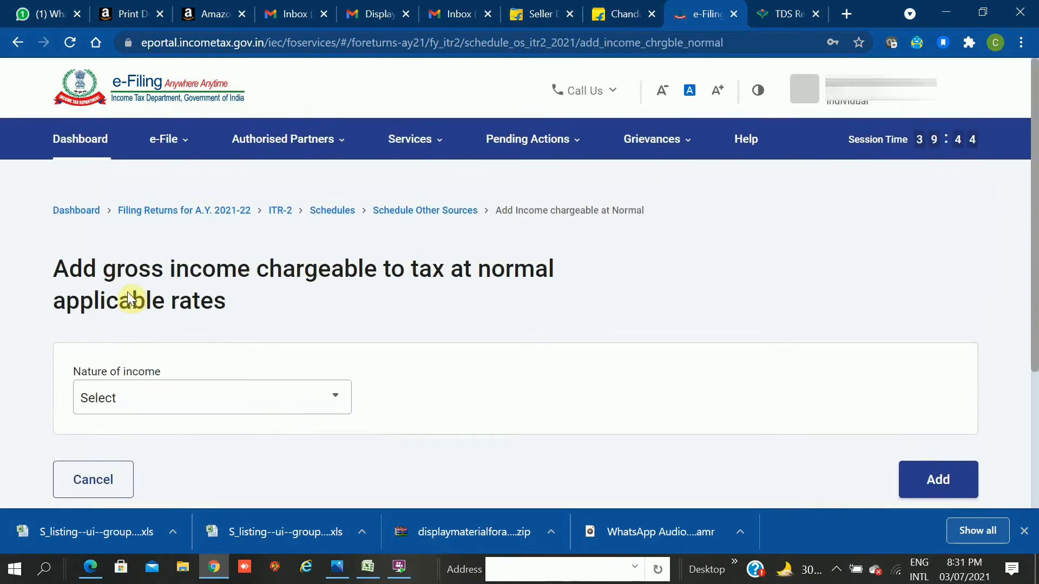
Choose 'Interest, Gross' as the nature of income and enter 2100 interest from deposits.
click(272, 400)
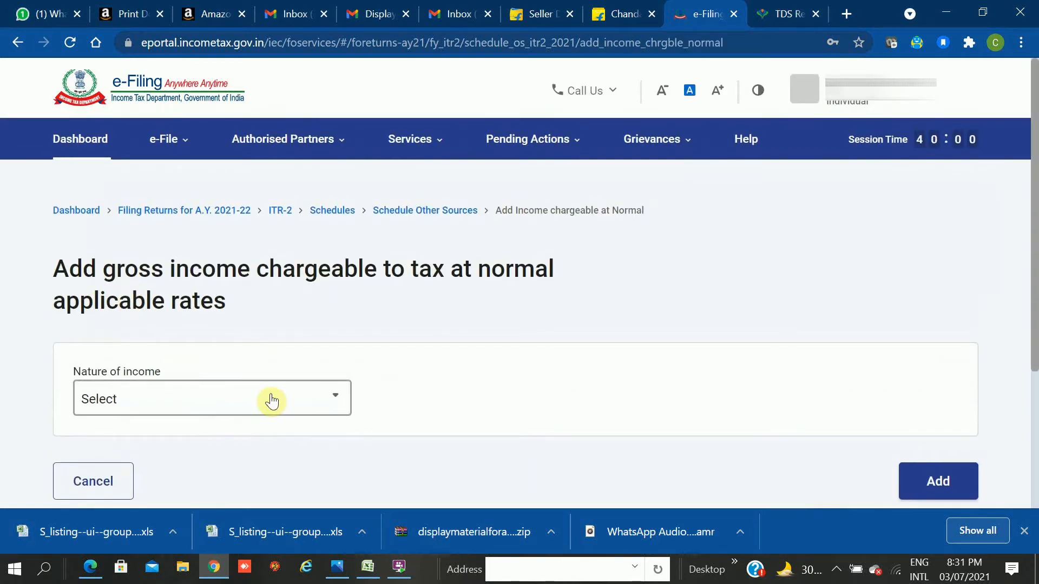
click(272, 400)
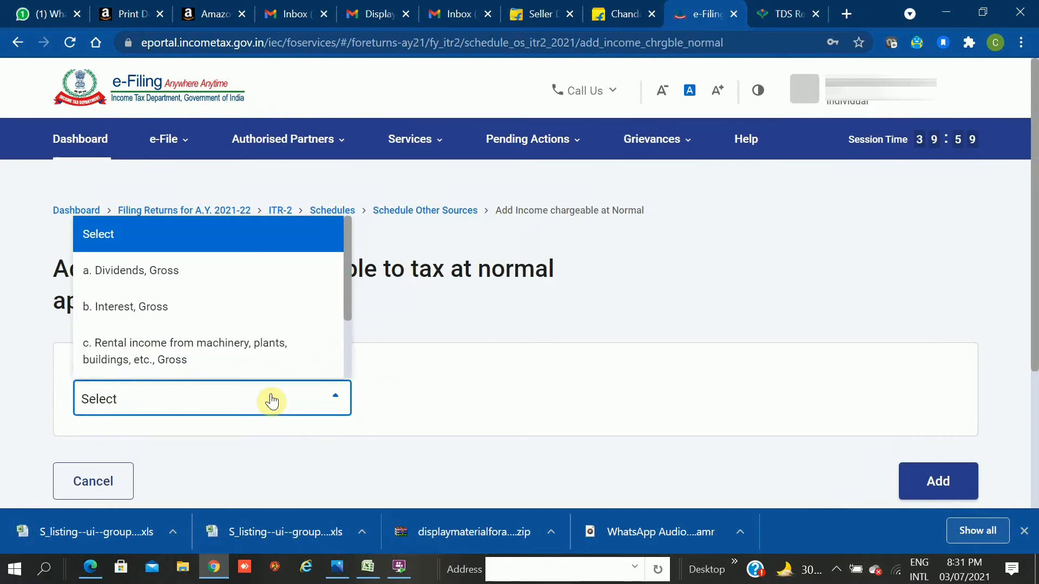
click(184, 320)
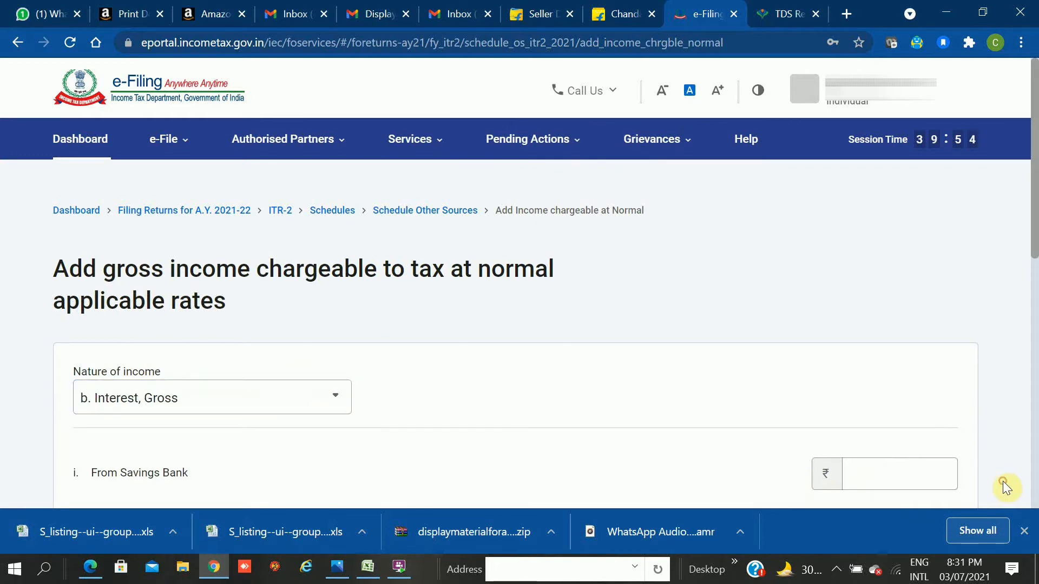
scroll(1003, 482, down, 1)
scroll(1002, 482, down, 2)
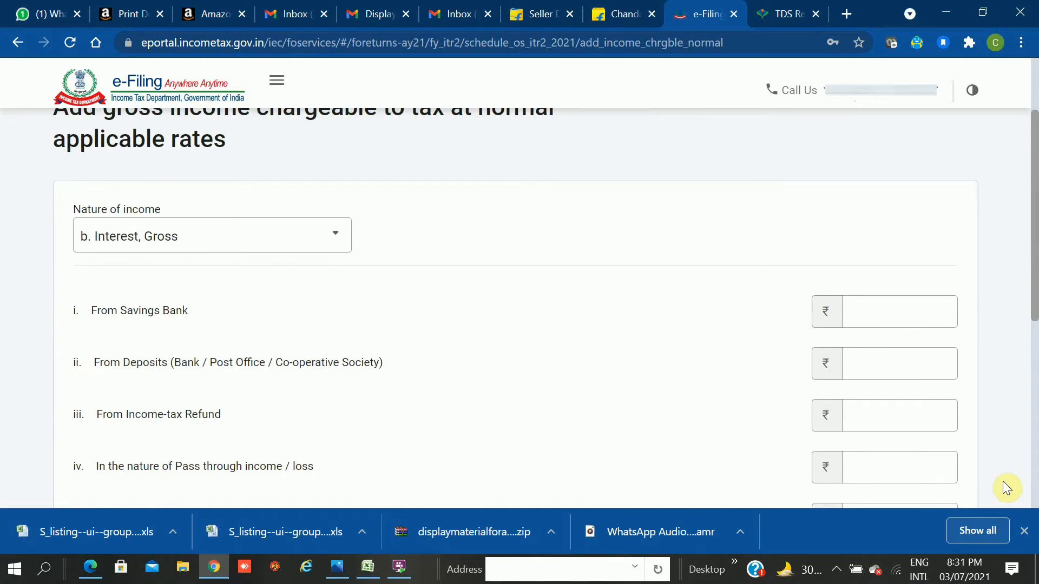
click(875, 370)
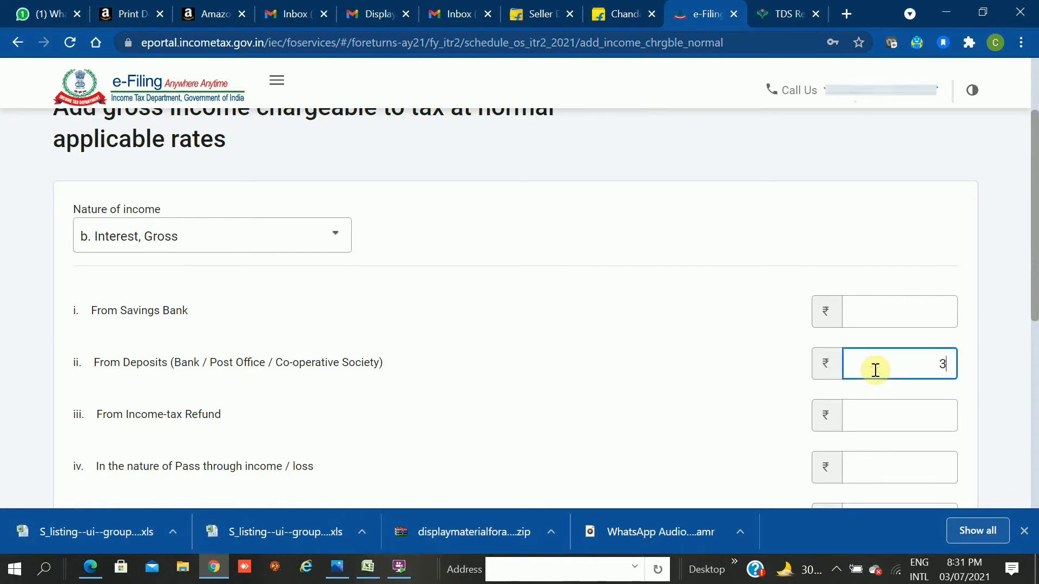
text(2100)
click(553, 384)
Enter 180600 as Others interest and add the interest entry to the schedule.
scroll(553, 383, down, 2)
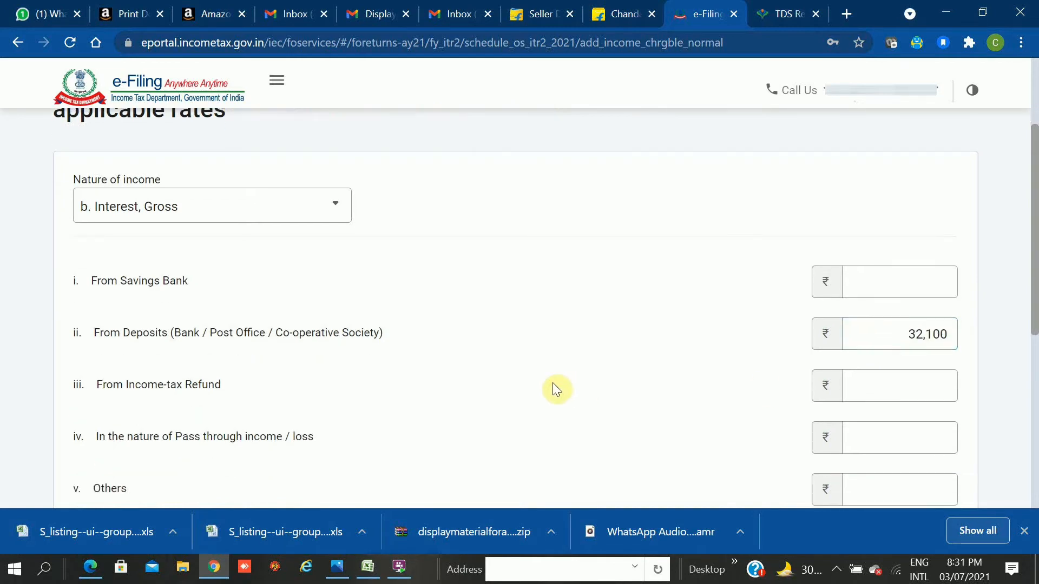
scroll(553, 383, down, 2)
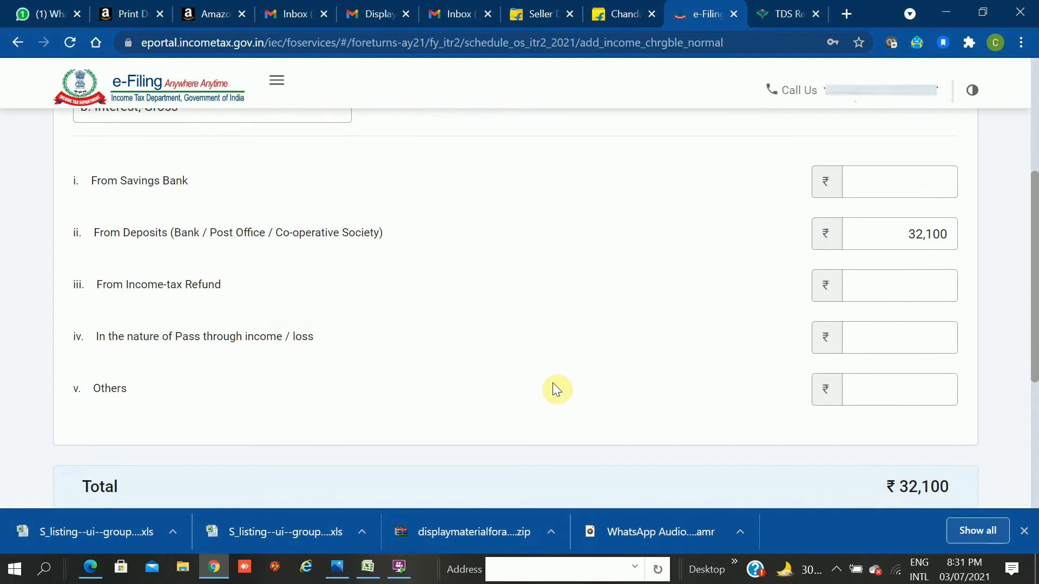
click(935, 399)
click(937, 396)
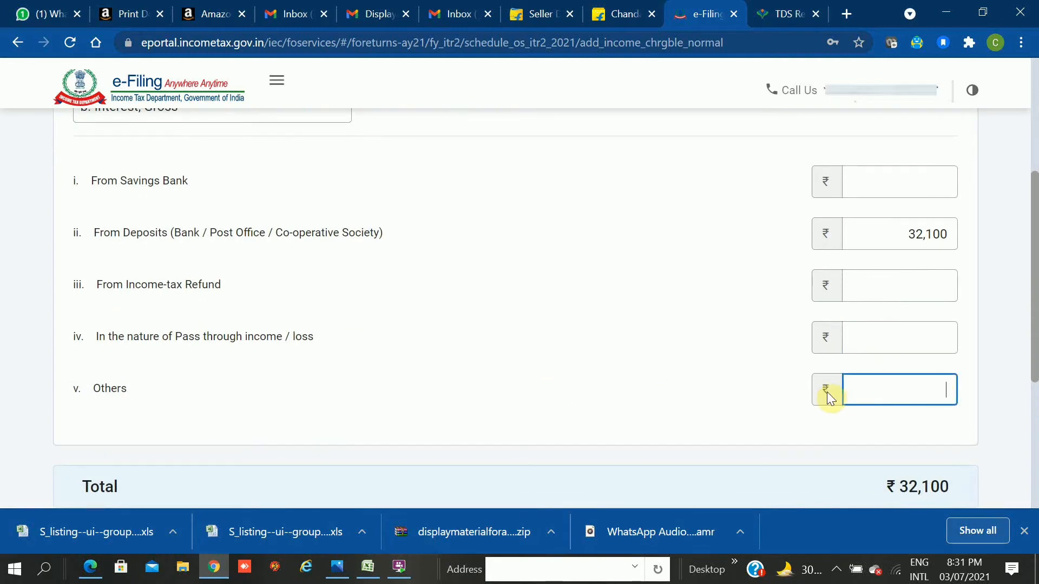
text(180600)
click(464, 391)
scroll(464, 391, down, 2)
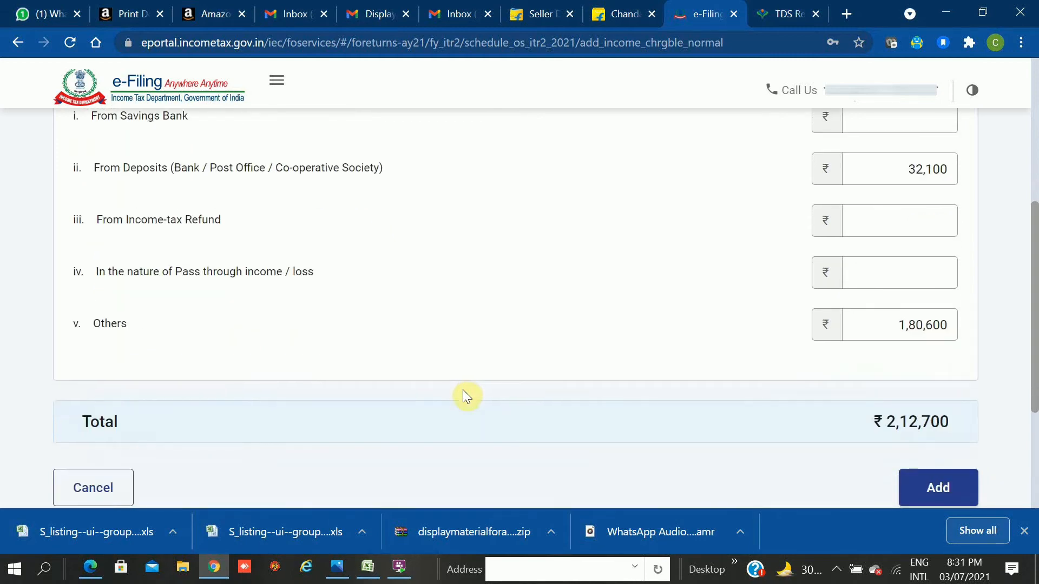
scroll(463, 397, down, 1)
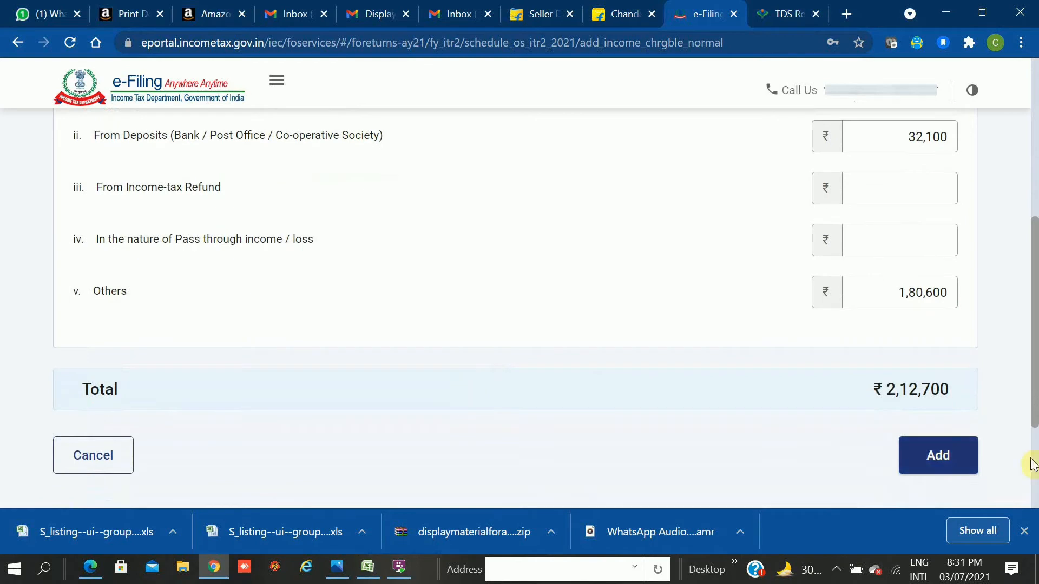
click(936, 461)
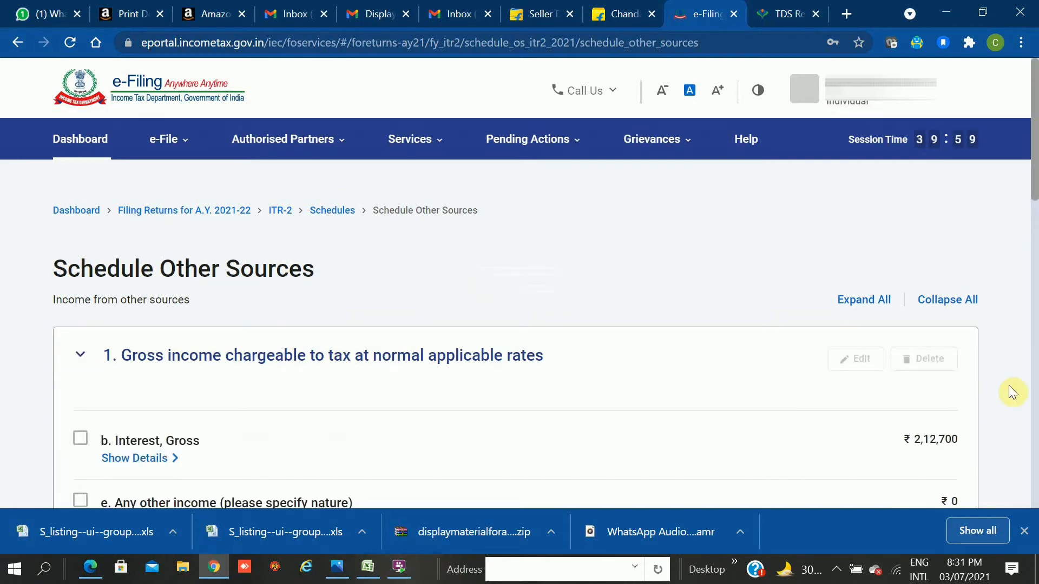
Expand the 'Any other income' details, showing Family Pension at ₹0.
scroll(1009, 386, down, 2)
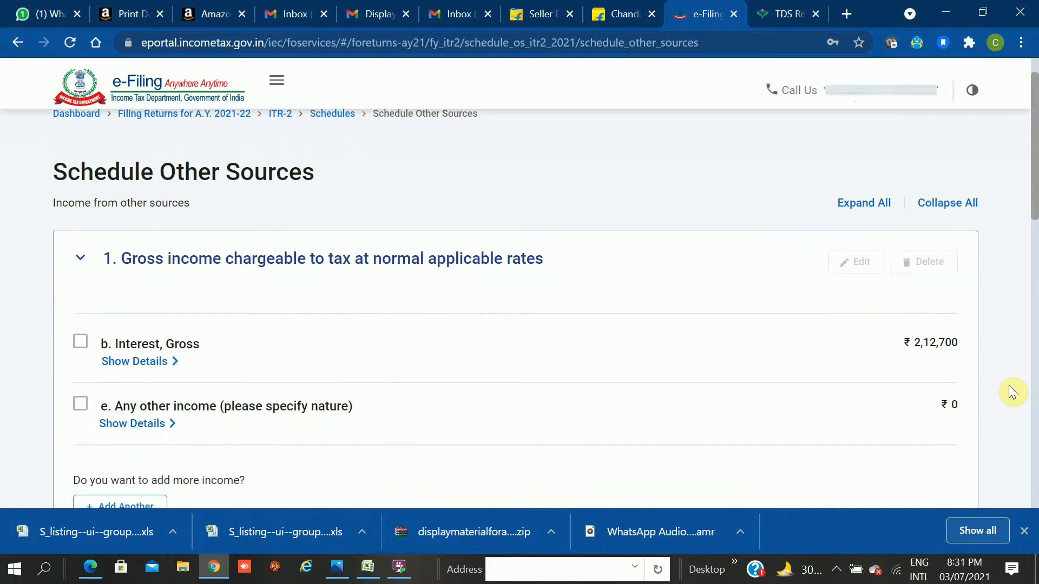
scroll(1009, 387, down, 3)
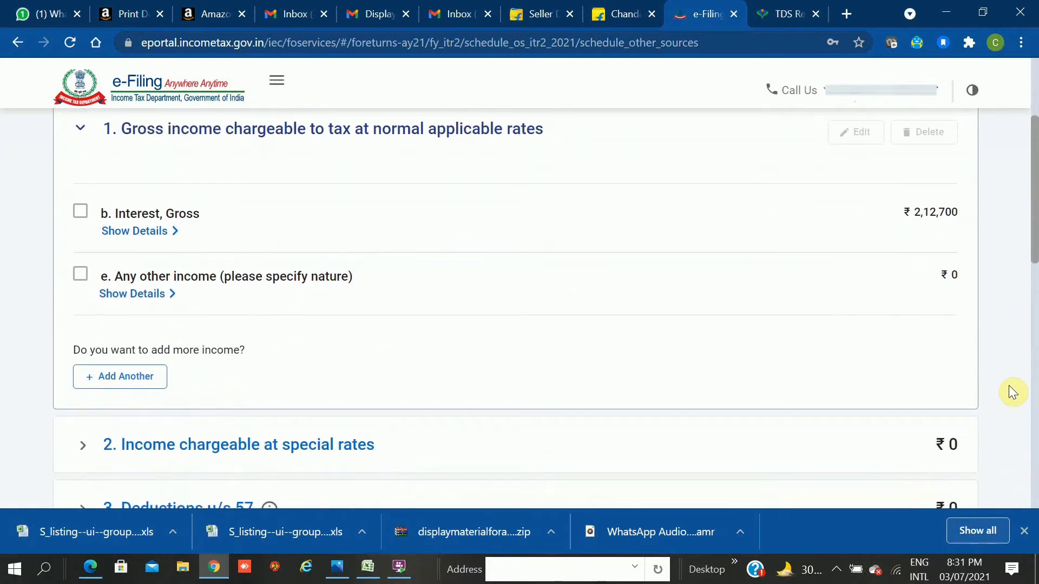
scroll(1009, 385, down, 2)
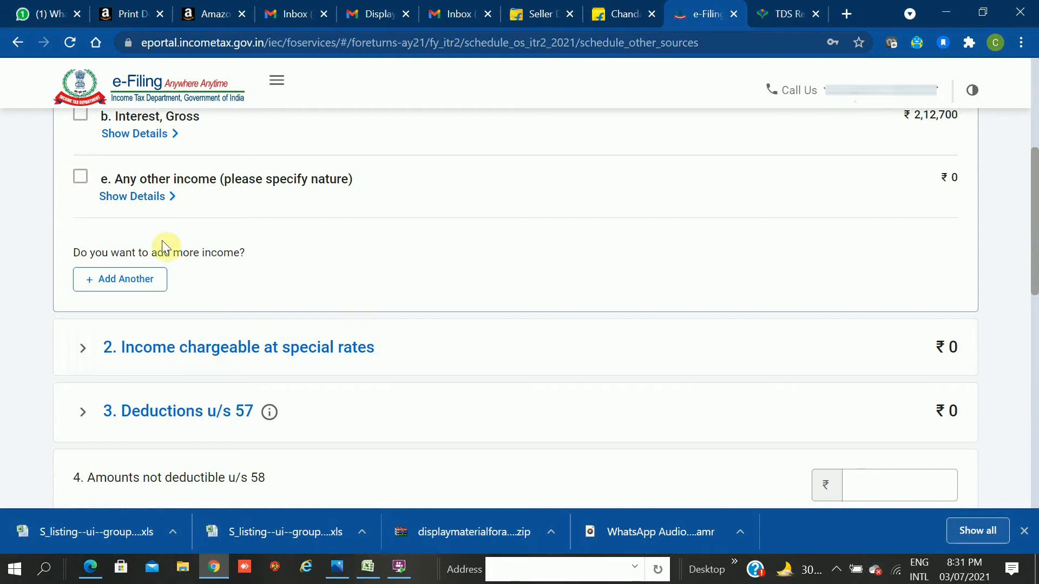
click(108, 196)
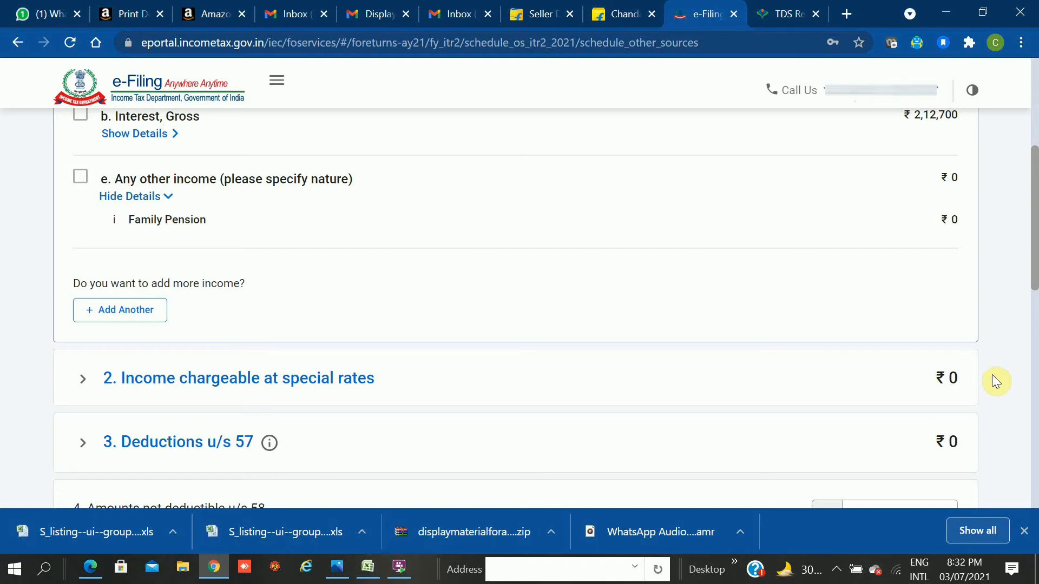
Review the ₹2,12,700 other-sources totals and confirm Schedule Other Sources.
scroll(992, 375, down, 2)
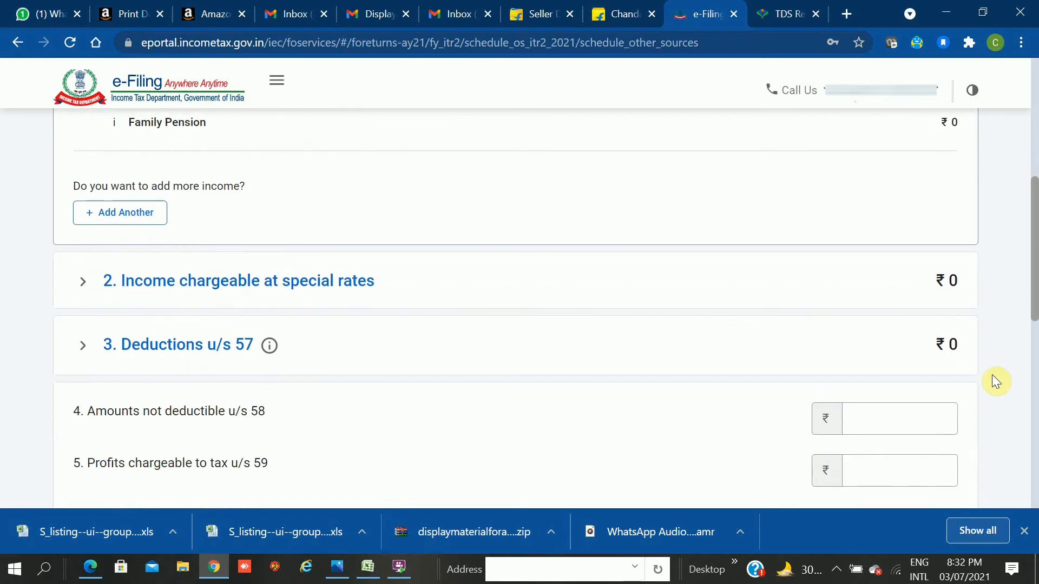
scroll(993, 376, down, 4)
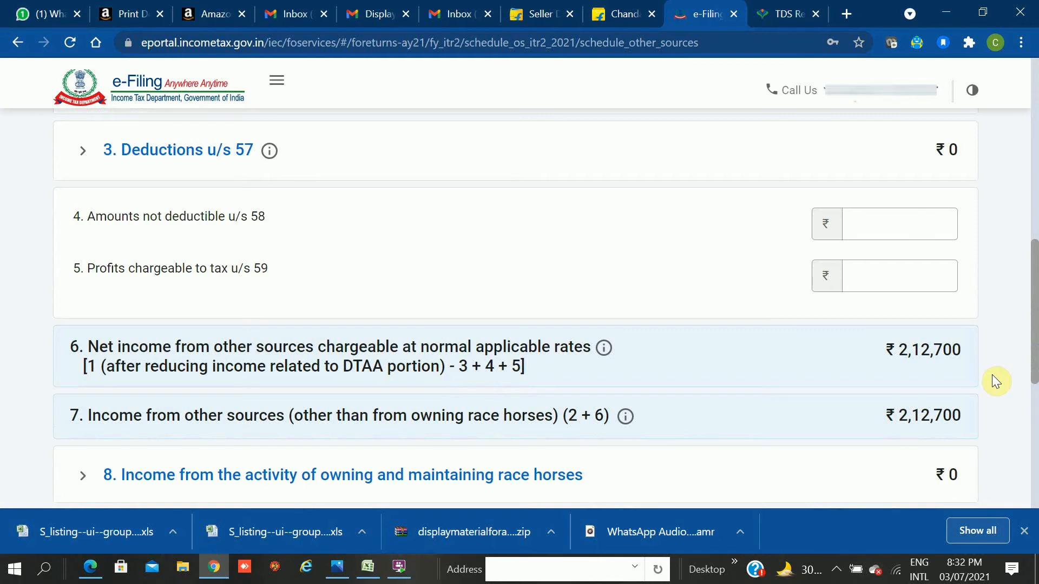
scroll(992, 375, down, 2)
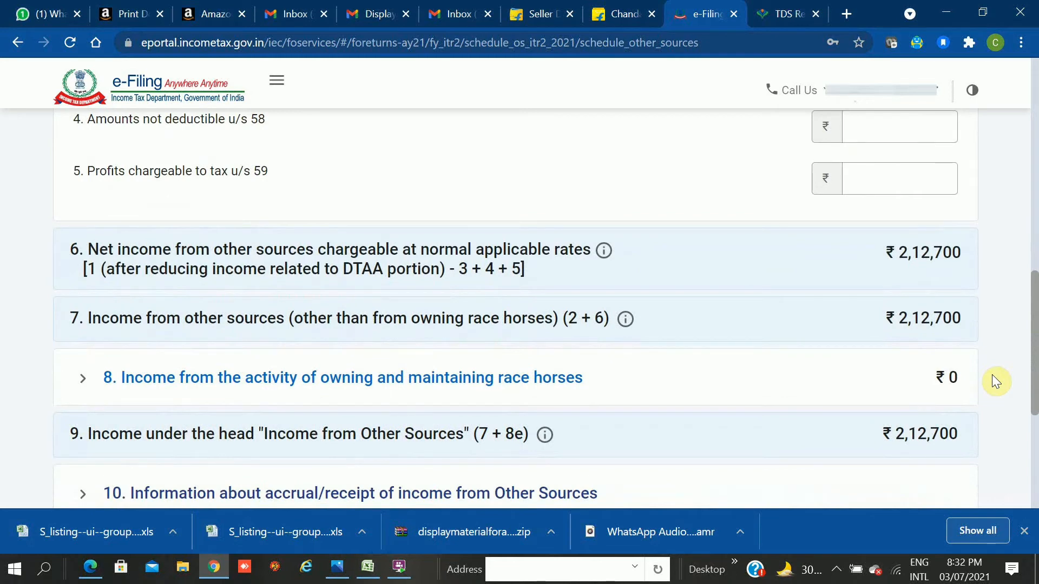
scroll(992, 374, down, 2)
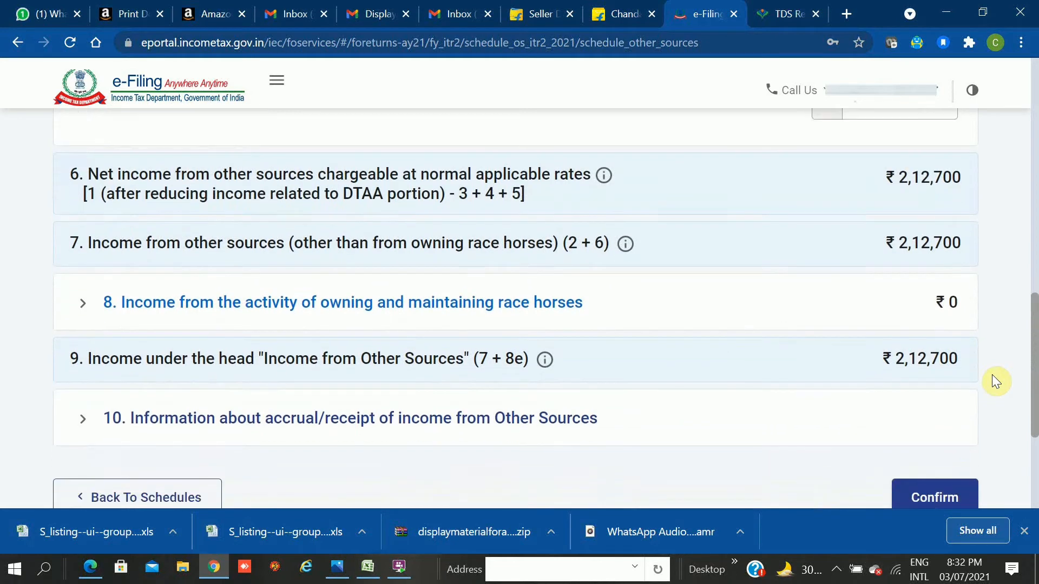
scroll(993, 377, down, 1)
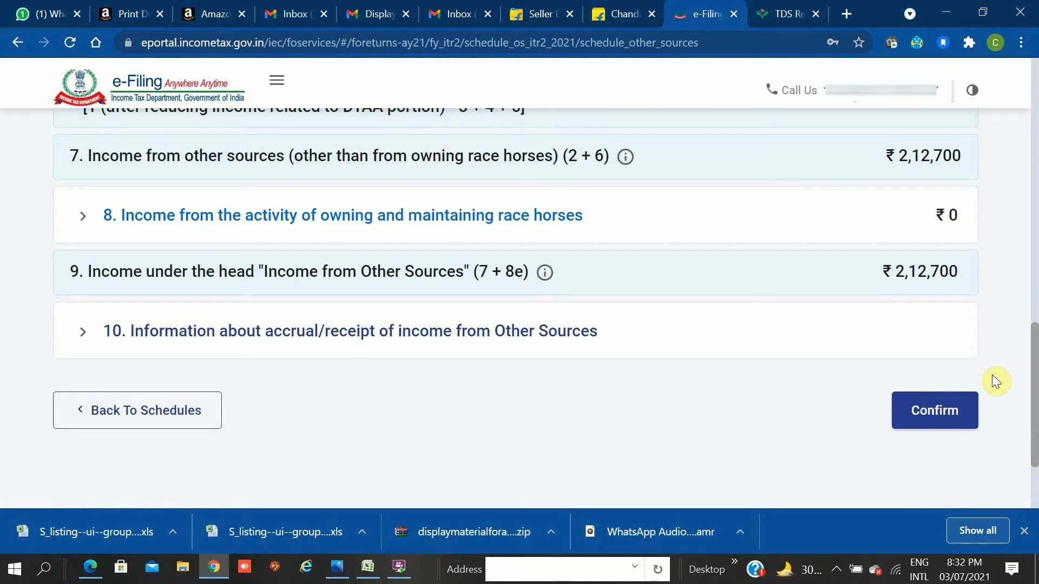
scroll(992, 375, up, 1)
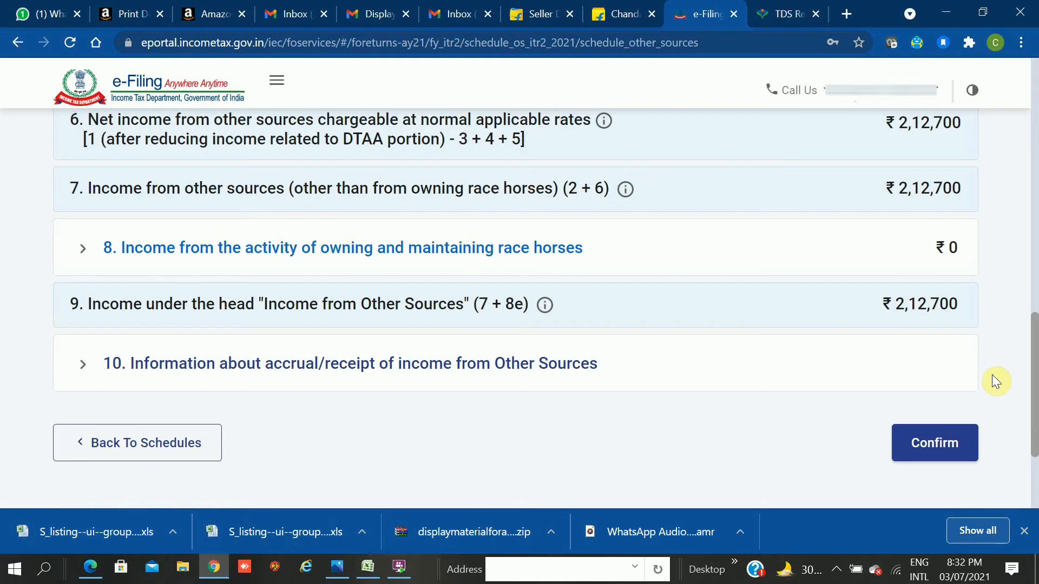
scroll(993, 376, up, 1)
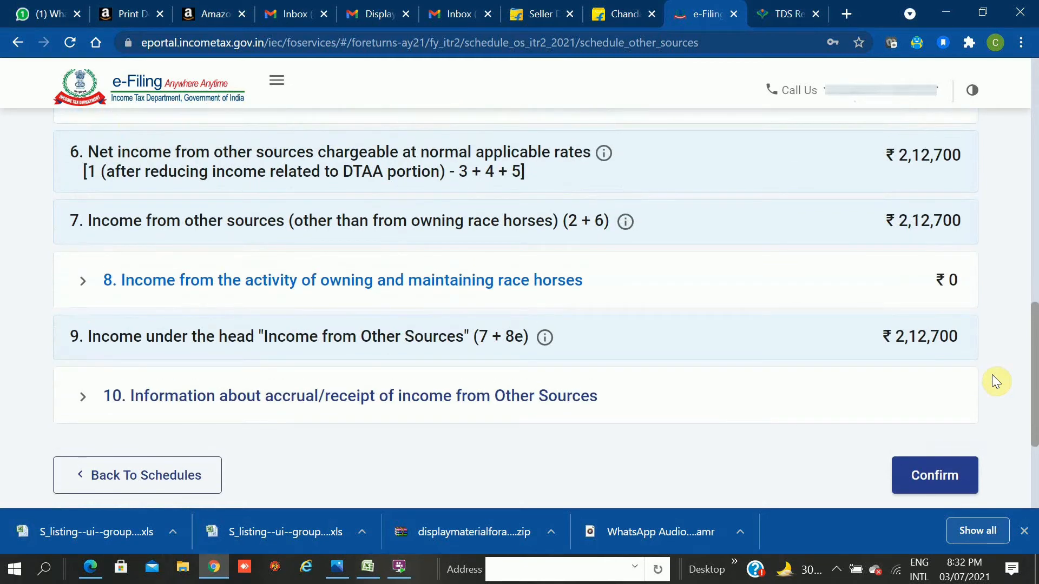
scroll(993, 379, up, 1)
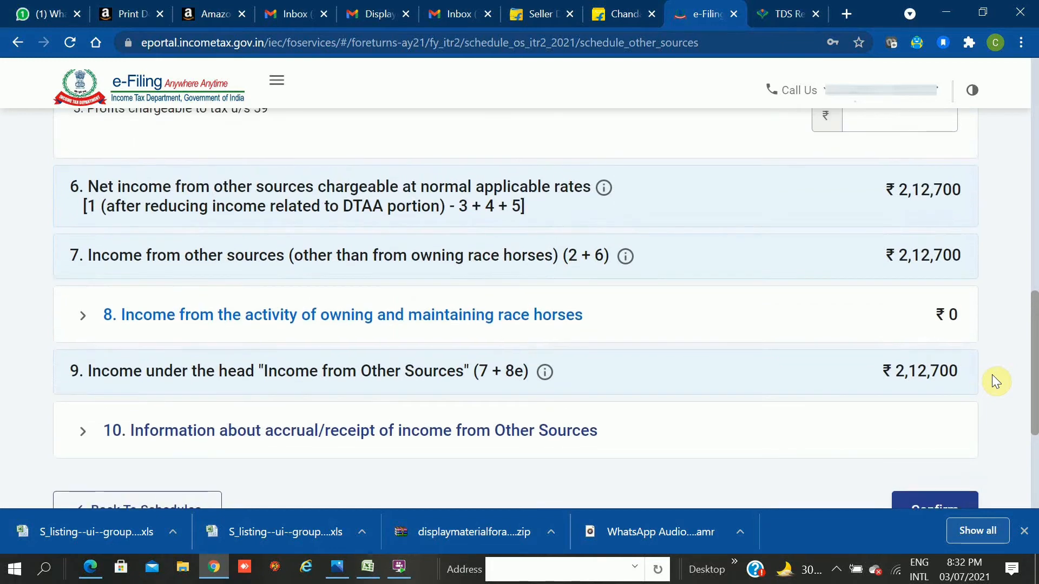
scroll(994, 379, up, 3)
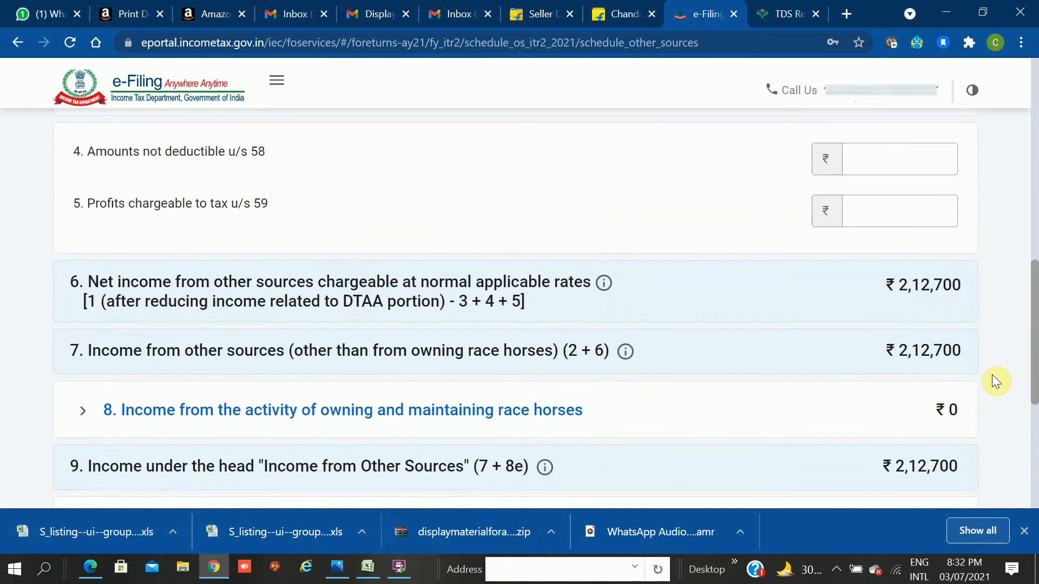
scroll(995, 382, up, 1)
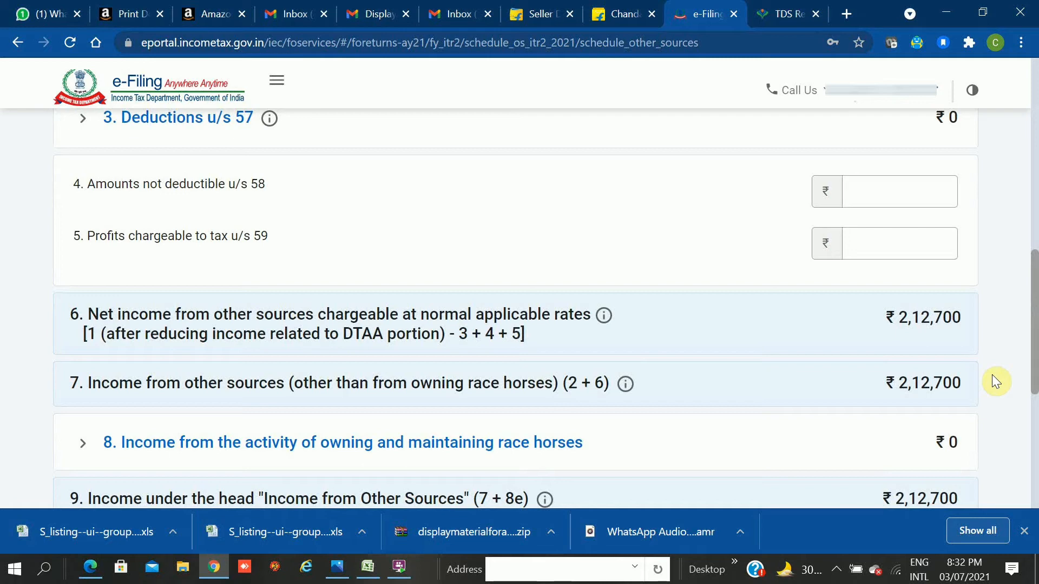
scroll(996, 381, up, 1)
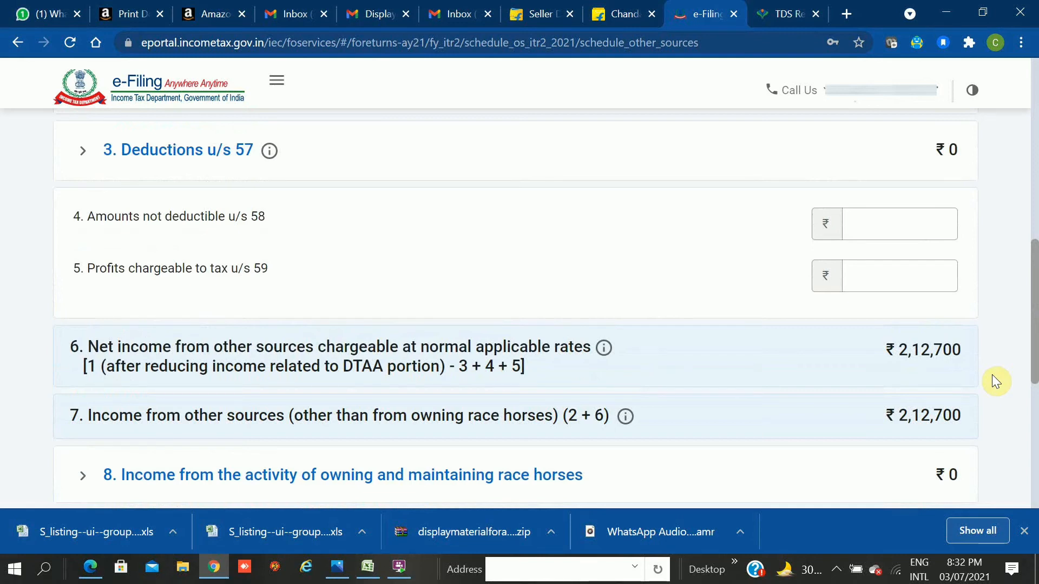
scroll(993, 376, down, 3)
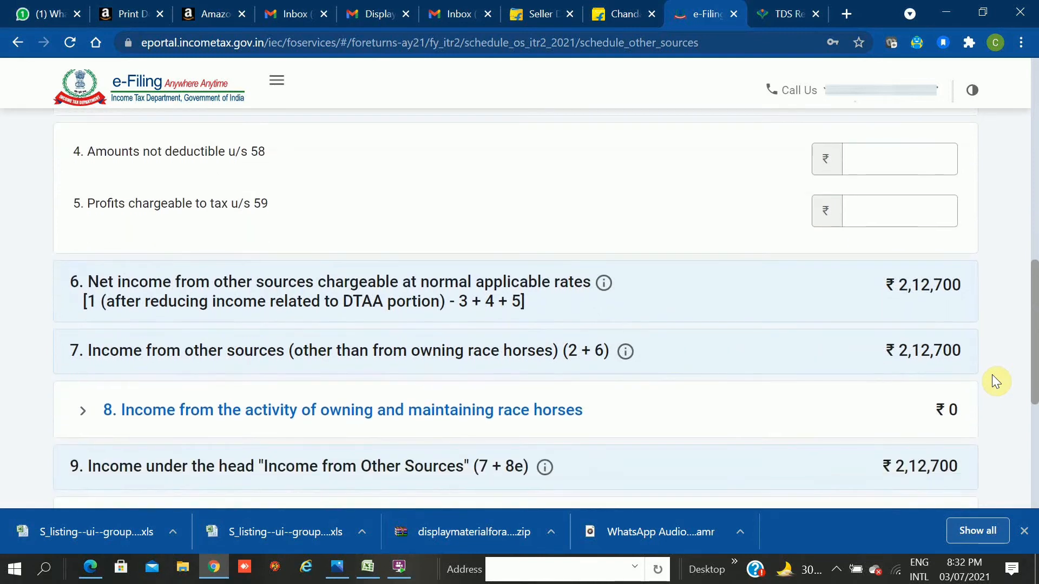
scroll(995, 382, down, 5)
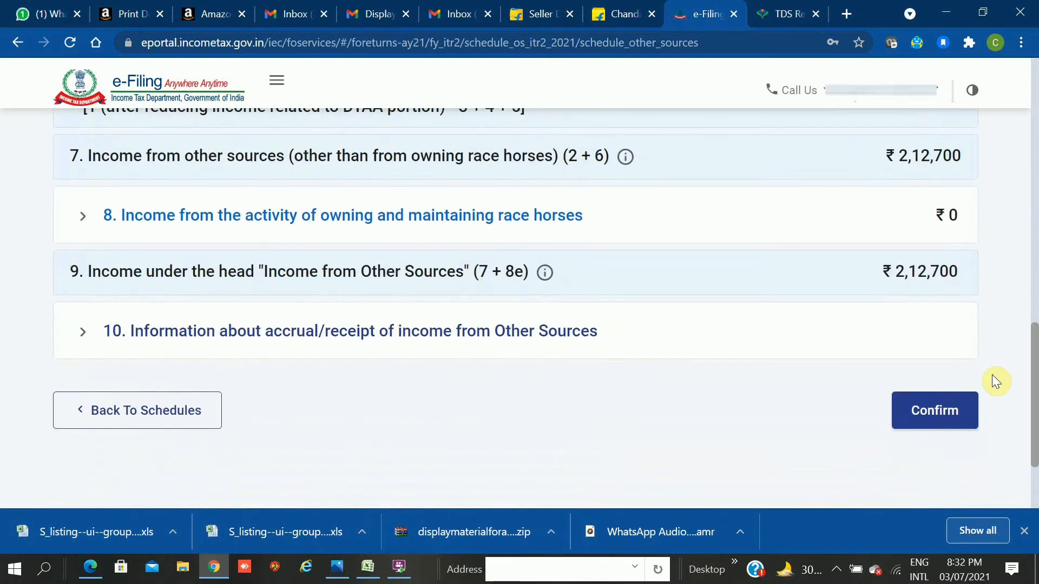
click(920, 415)
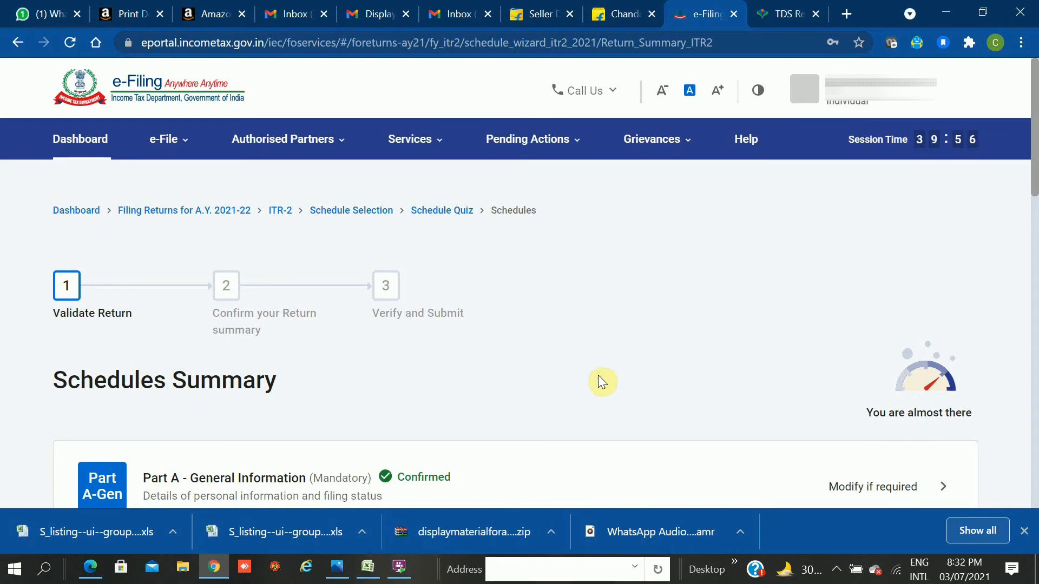
scroll(598, 377, down, 2)
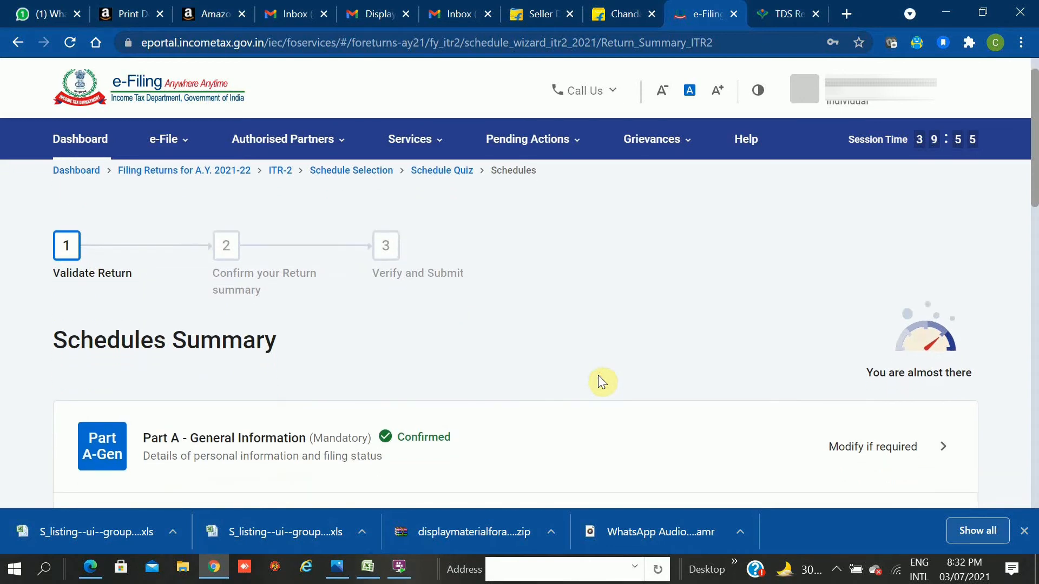
scroll(599, 383, down, 2)
scroll(599, 383, down, 1)
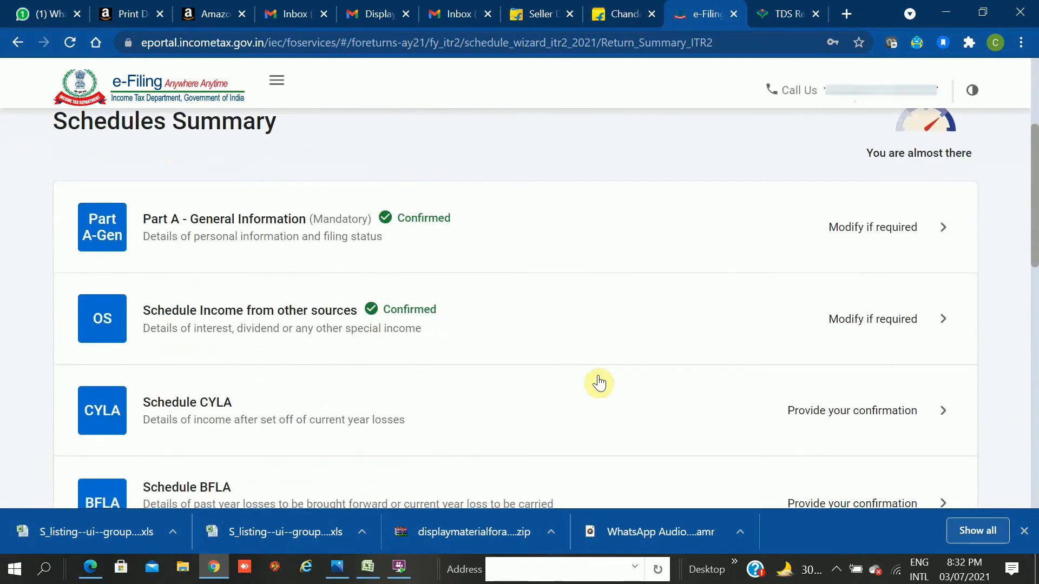
scroll(599, 383, down, 3)
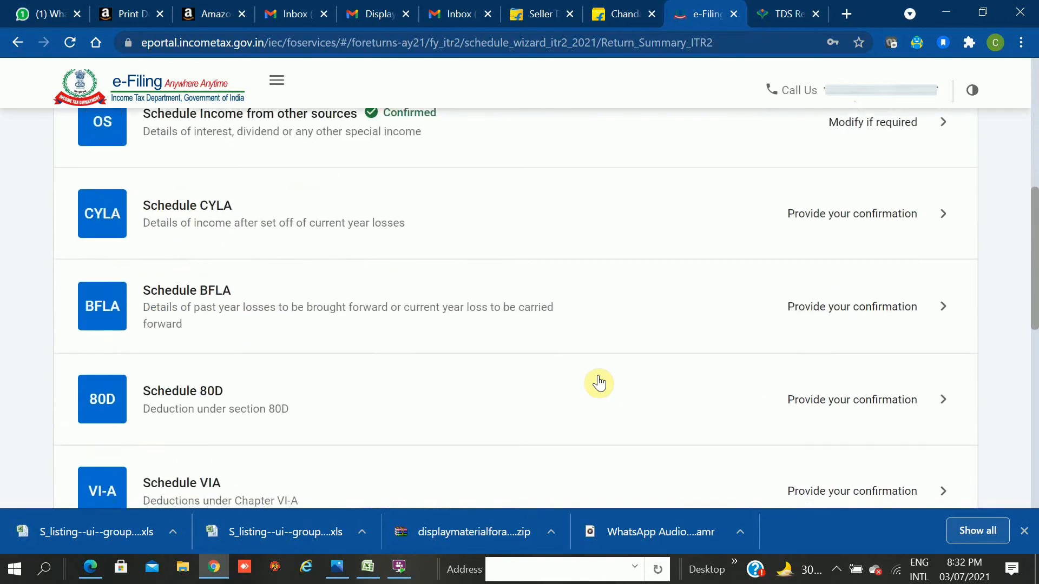
scroll(598, 383, down, 1)
scroll(599, 383, down, 4)
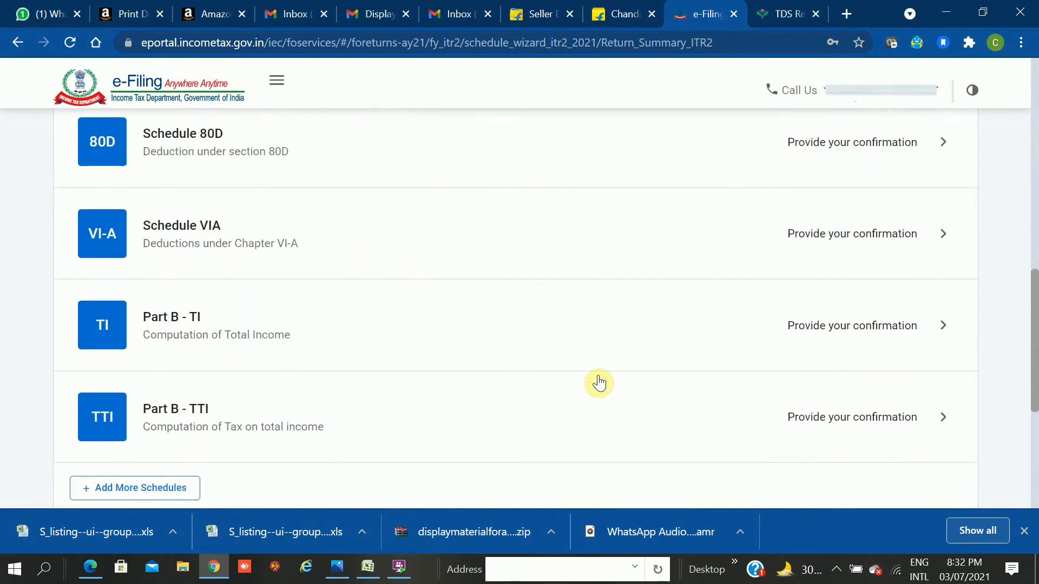
scroll(599, 383, down, 1)
scroll(599, 383, down, 2)
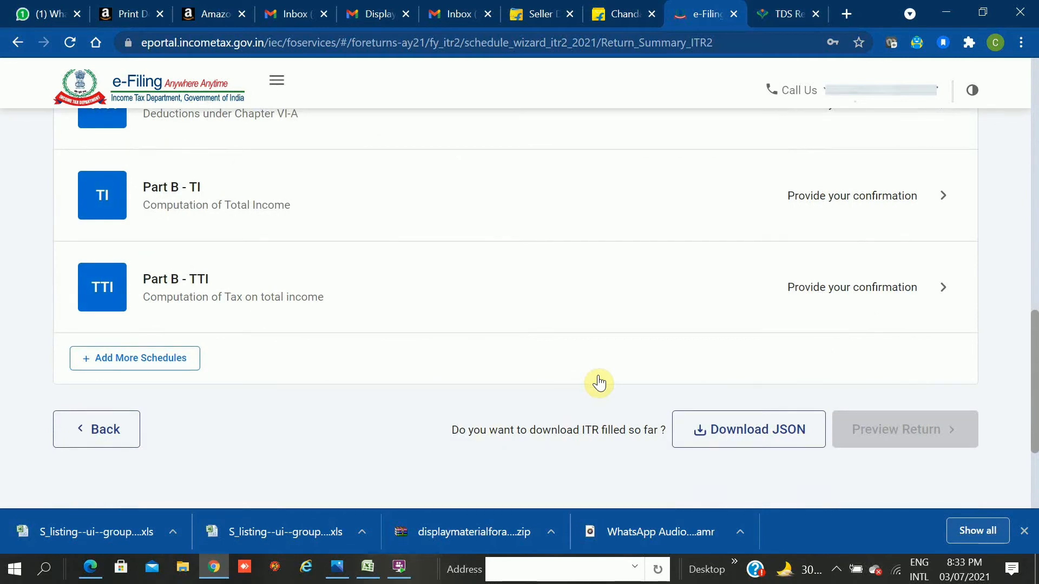
scroll(599, 384, up, 2)
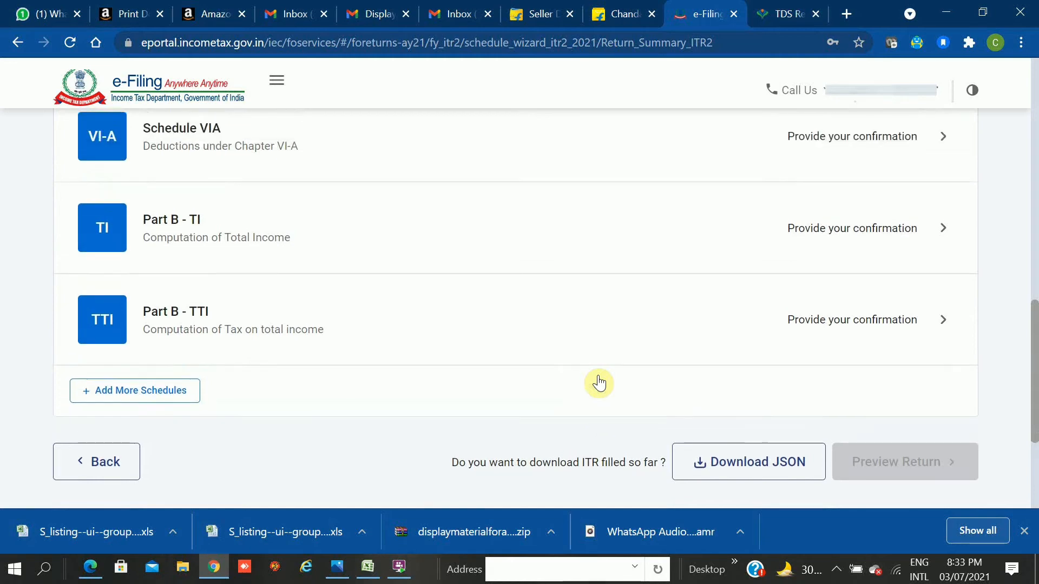
scroll(599, 383, up, 2)
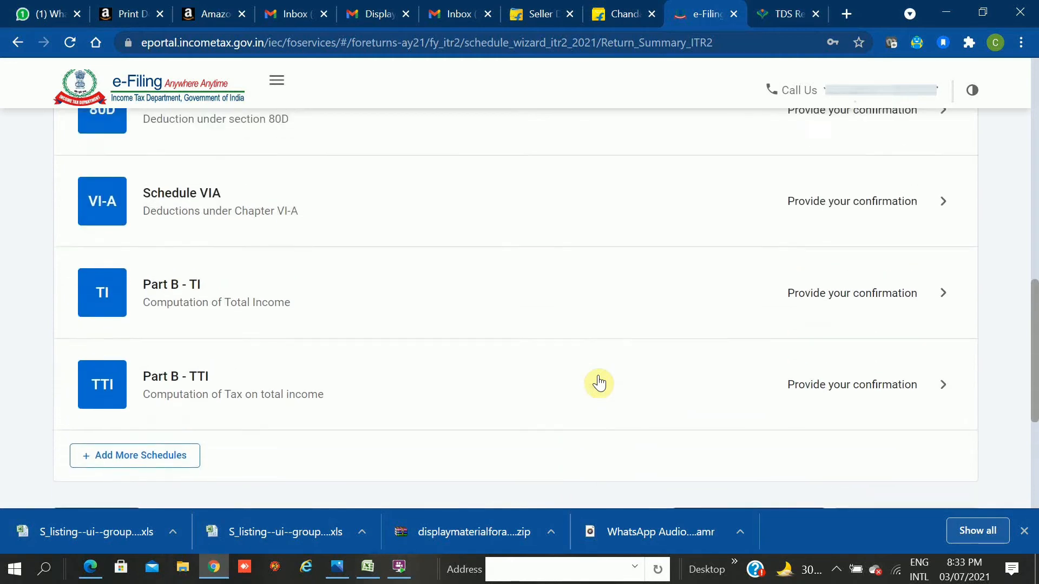
scroll(599, 383, up, 4)
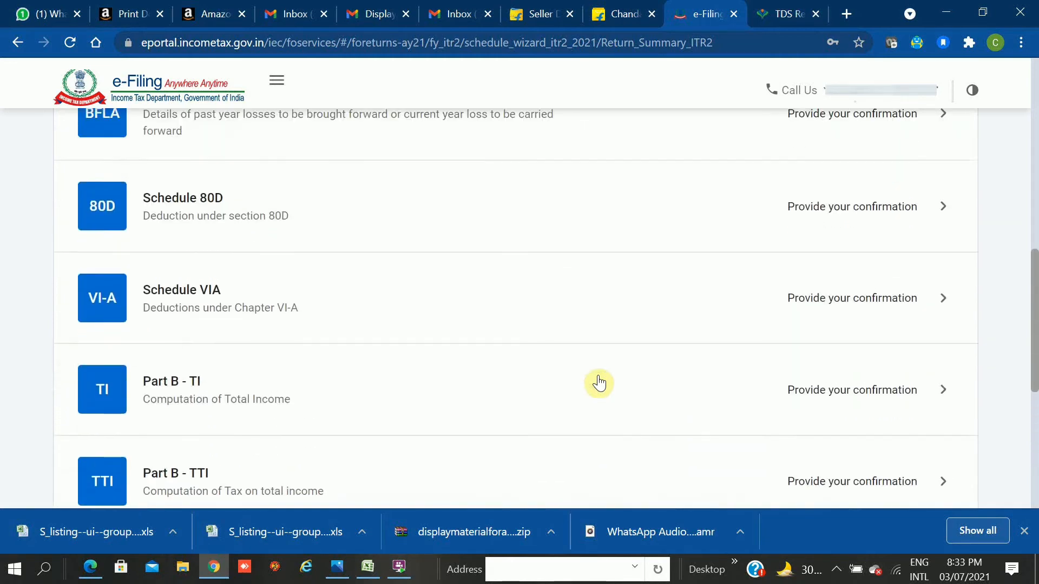
scroll(599, 383, up, 3)
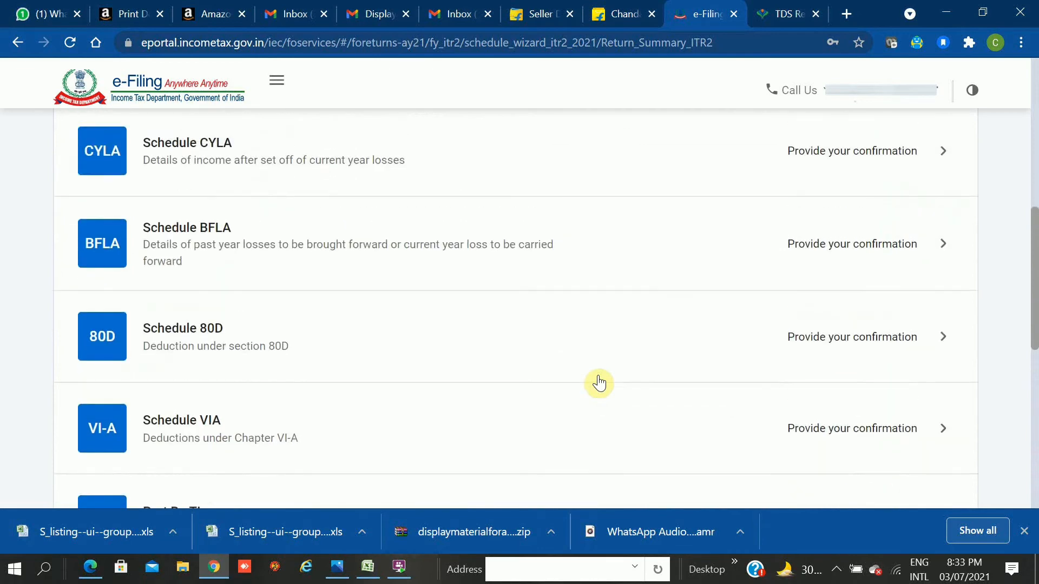
scroll(598, 383, up, 3)
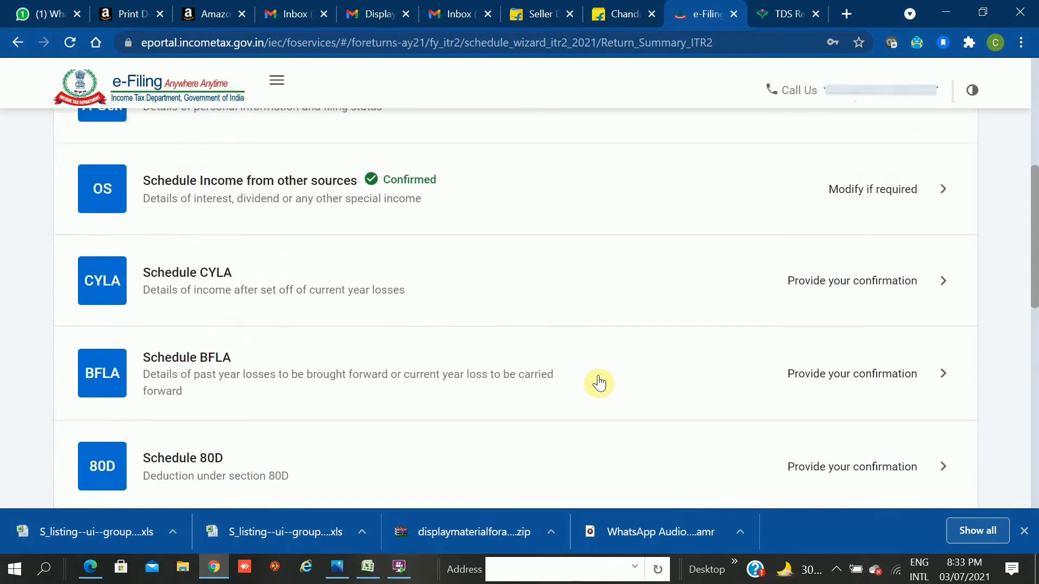
scroll(598, 383, up, 3)
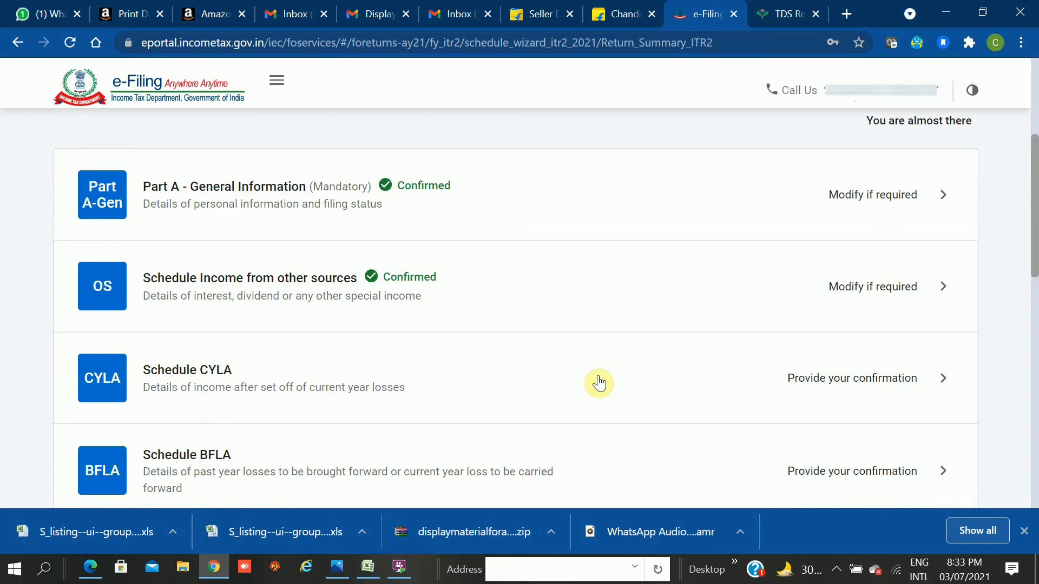
scroll(599, 384, down, 1)
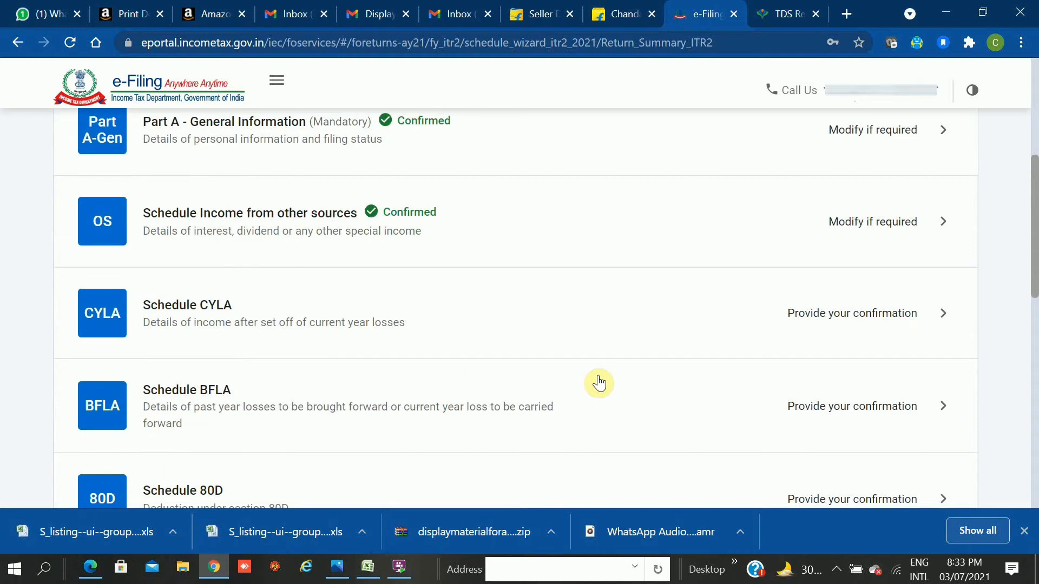
scroll(599, 383, down, 4)
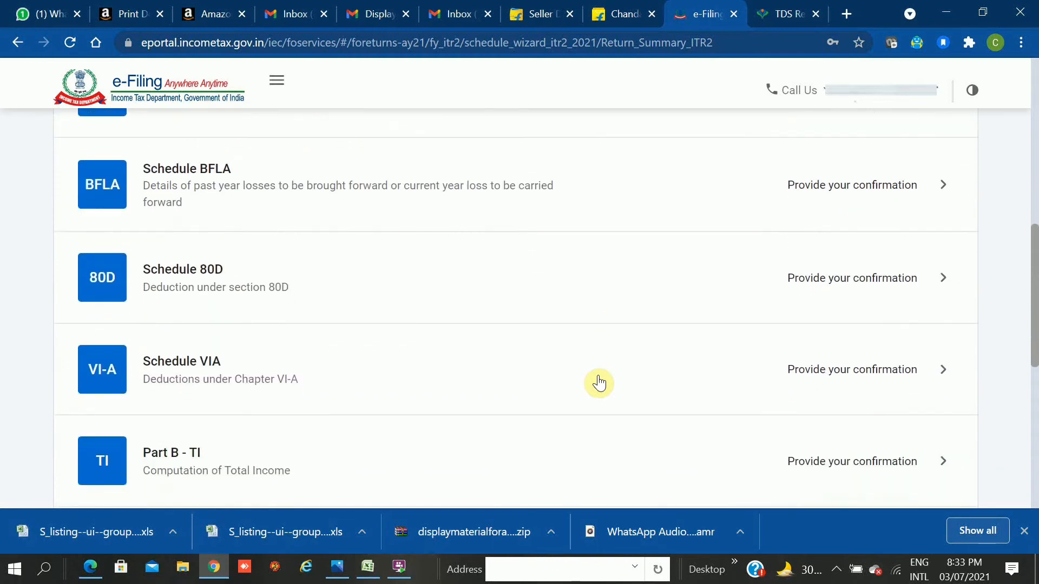
scroll(599, 384, down, 2)
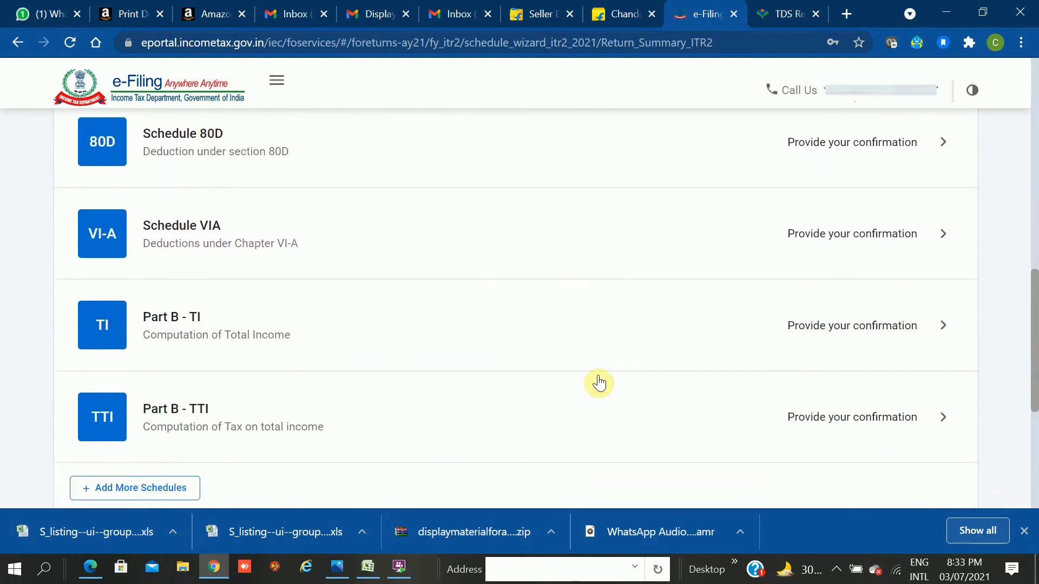
scroll(599, 383, down, 2)
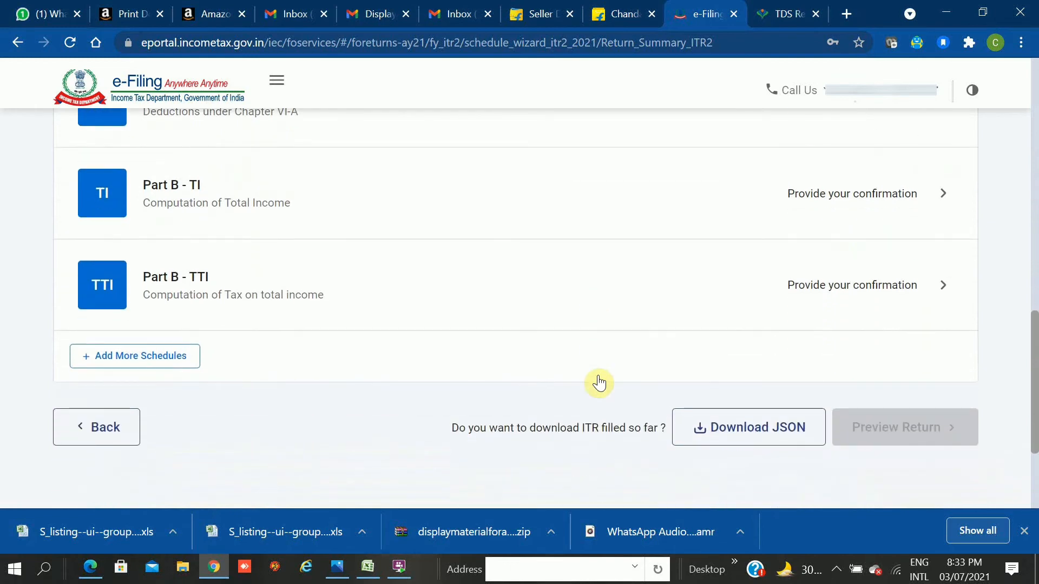
scroll(599, 382, down, 1)
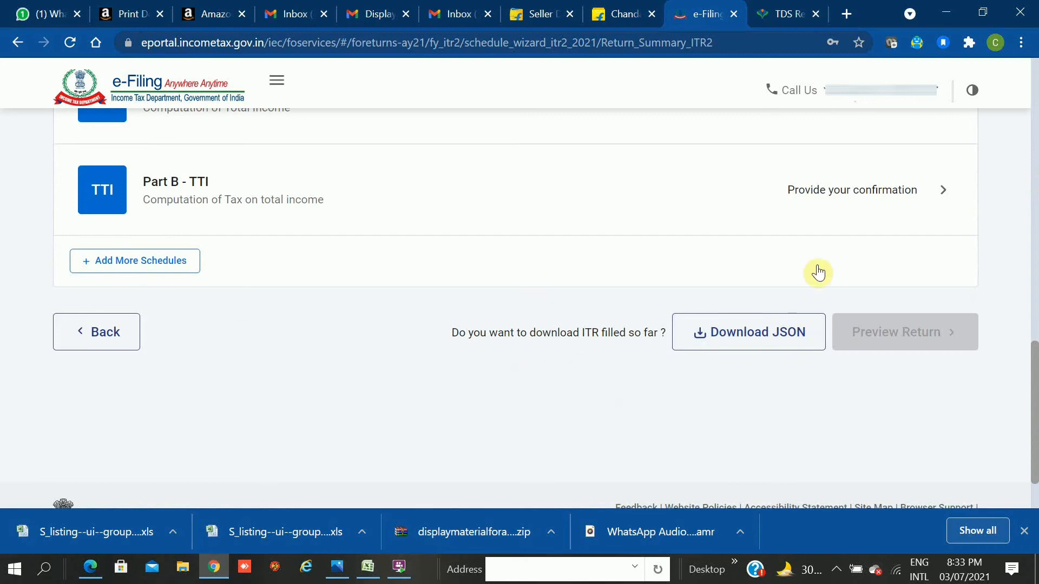
Open Part B - TTI and review the computation, including refund ₹0 and foreign assets.
click(836, 184)
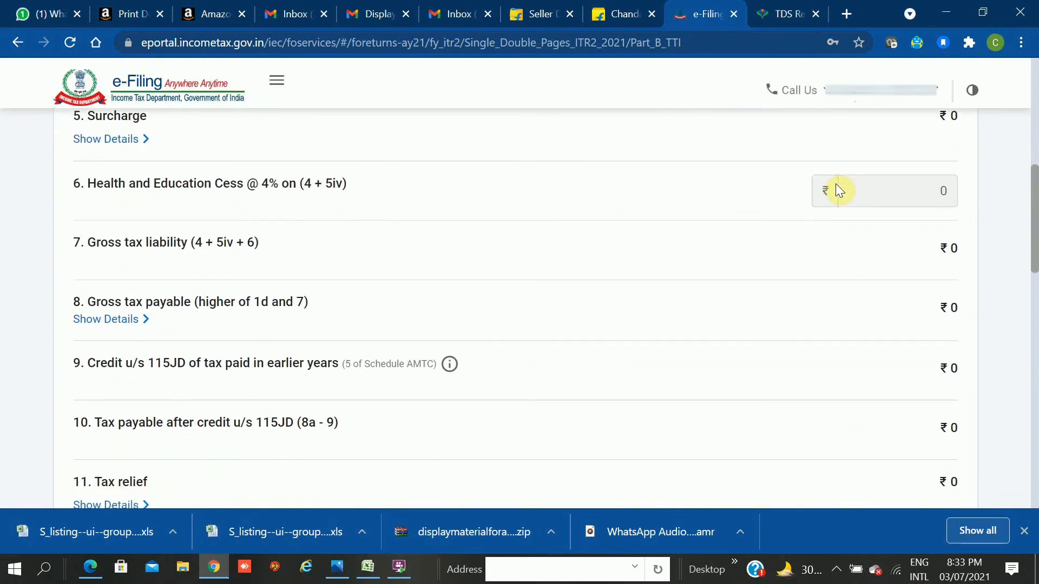
scroll(835, 184, down, 1)
scroll(836, 183, down, 1)
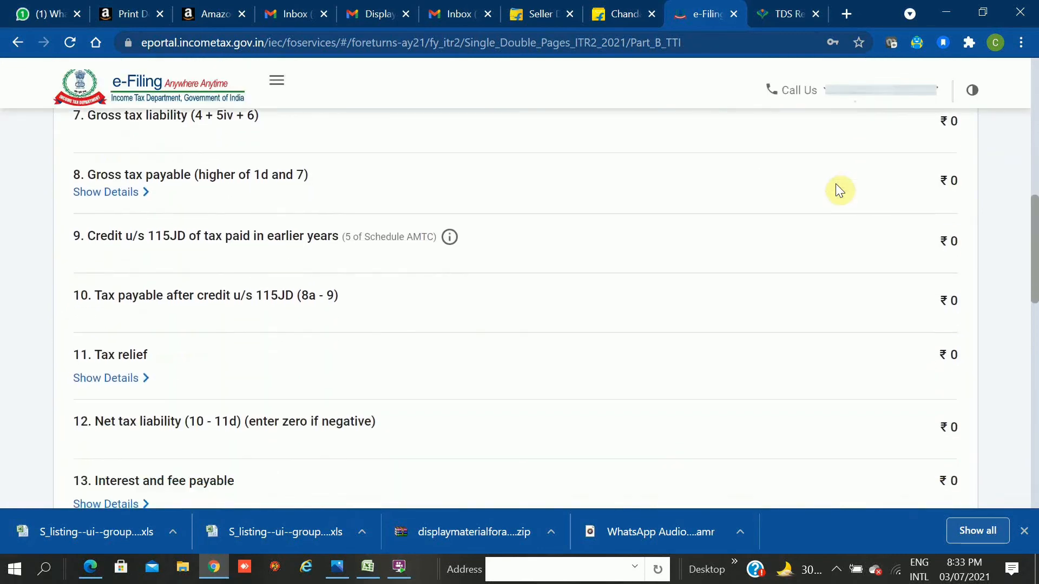
scroll(836, 183, down, 5)
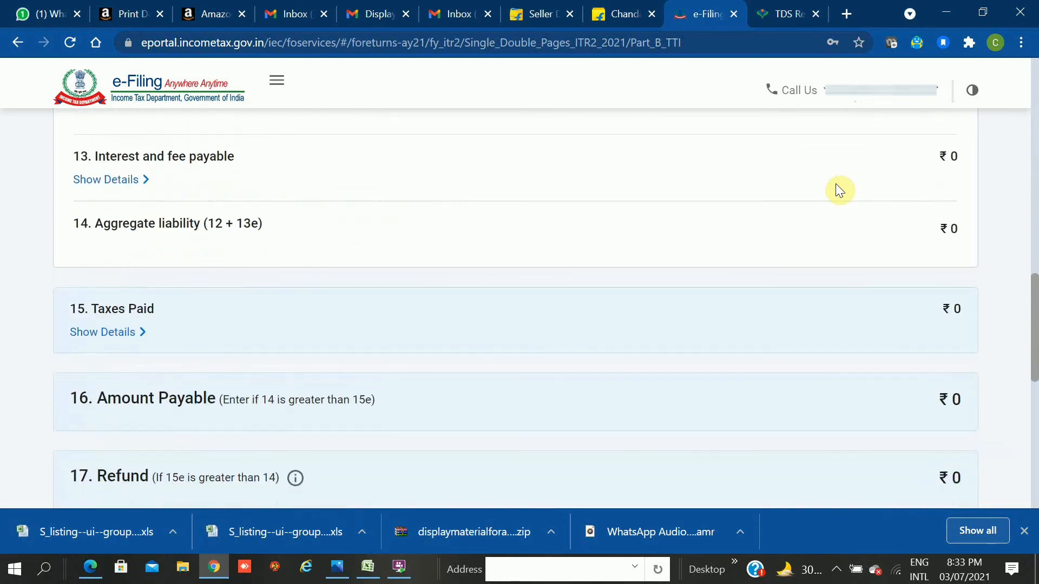
scroll(836, 183, down, 1)
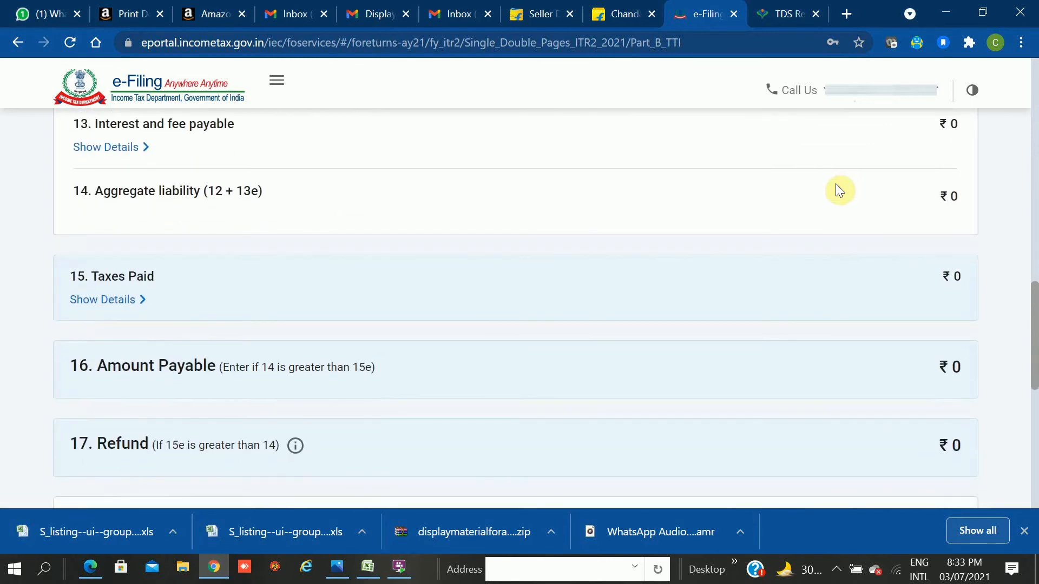
scroll(835, 183, down, 2)
scroll(836, 184, down, 1)
scroll(836, 184, down, 1)
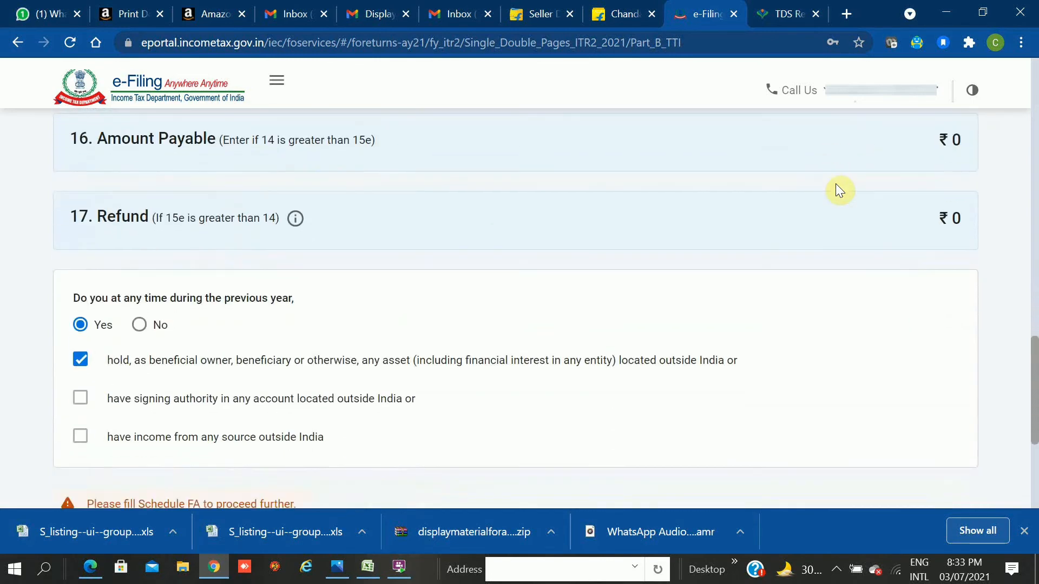
scroll(836, 184, down, 2)
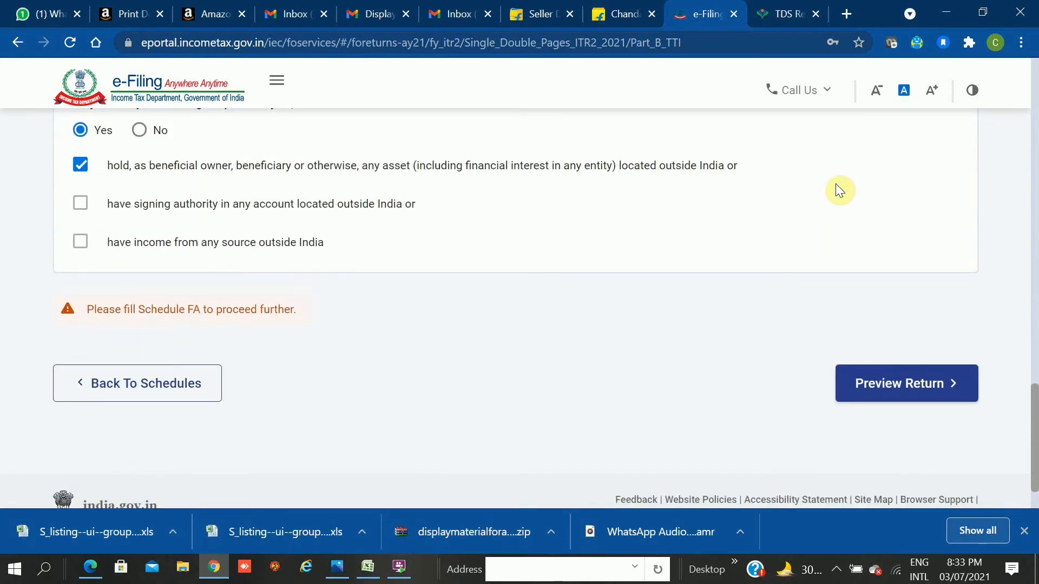
scroll(836, 184, up, 1)
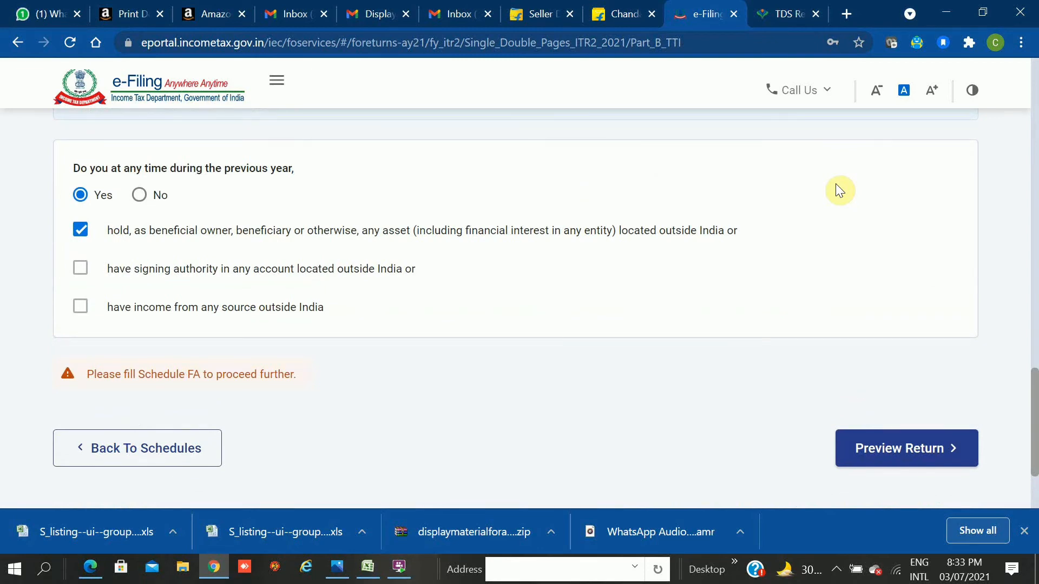
scroll(835, 184, up, 1)
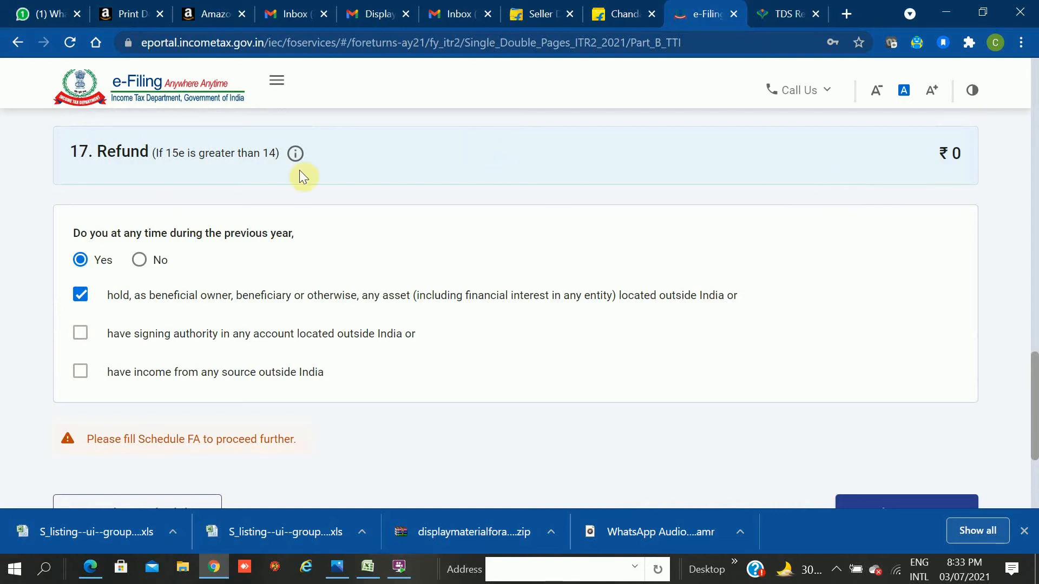
Answer No to the foreign assets question and go on to Preview Return.
click(139, 261)
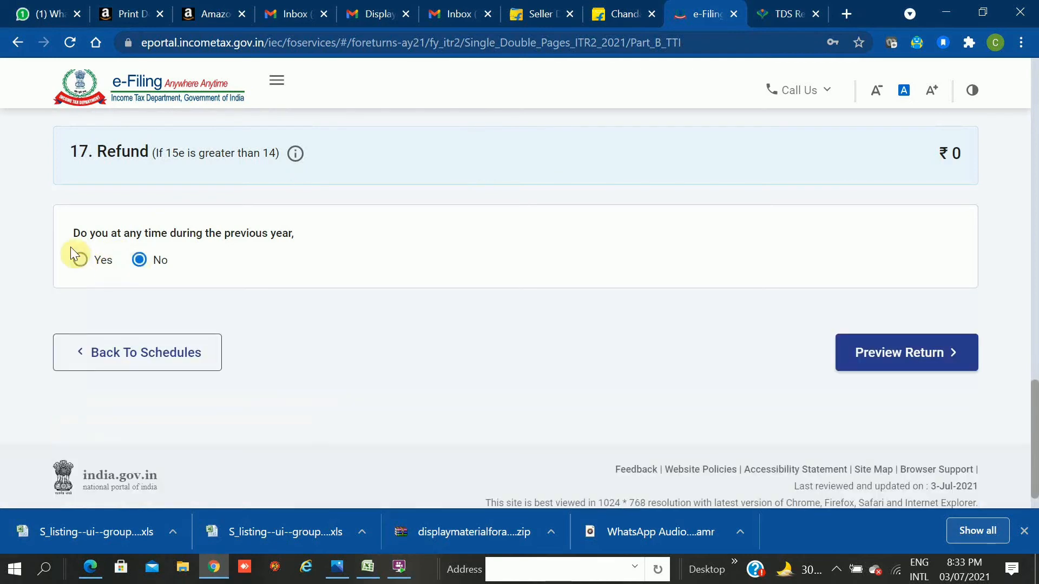
click(79, 260)
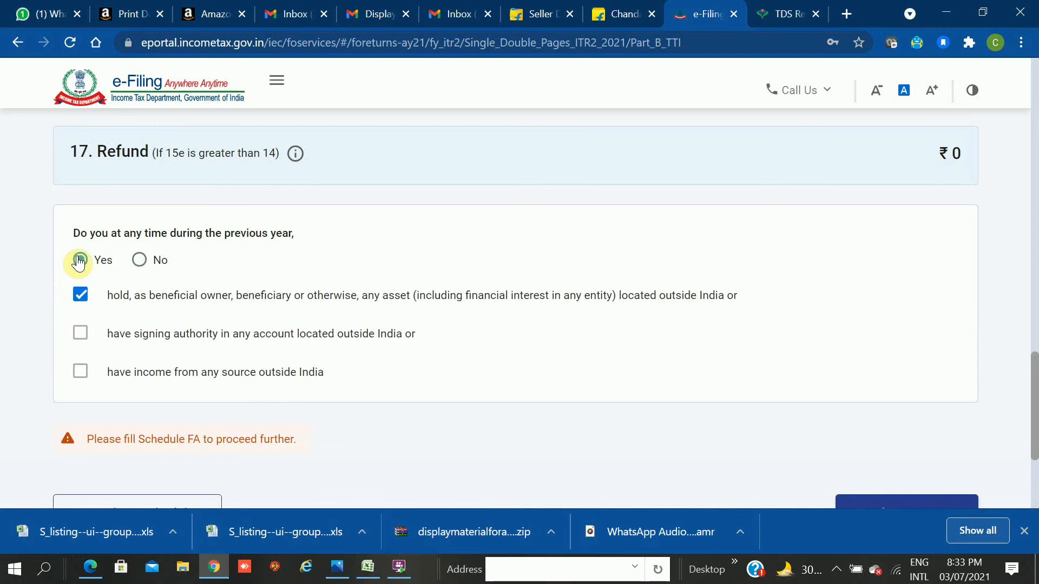
click(140, 261)
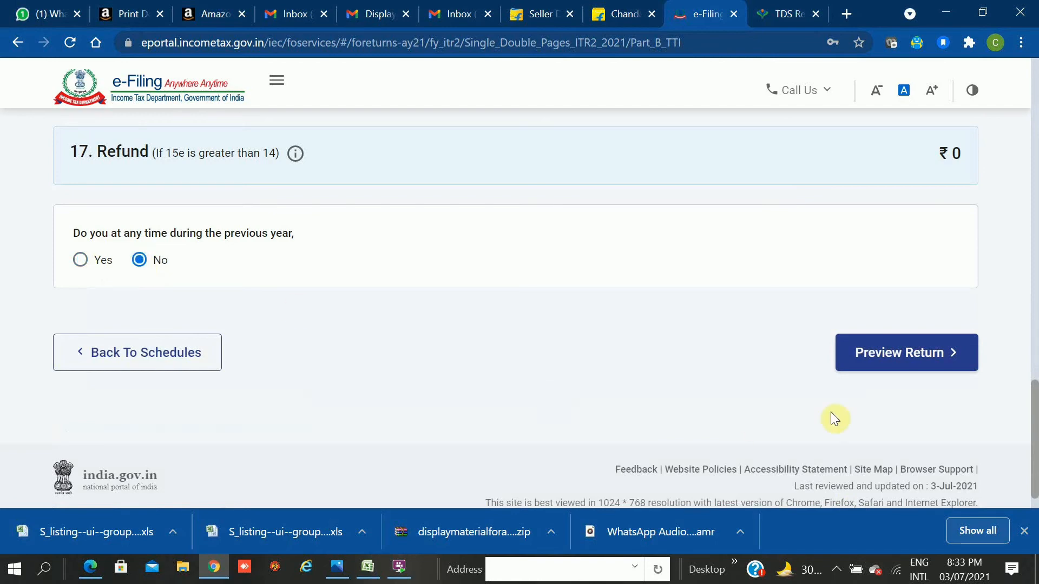
click(920, 348)
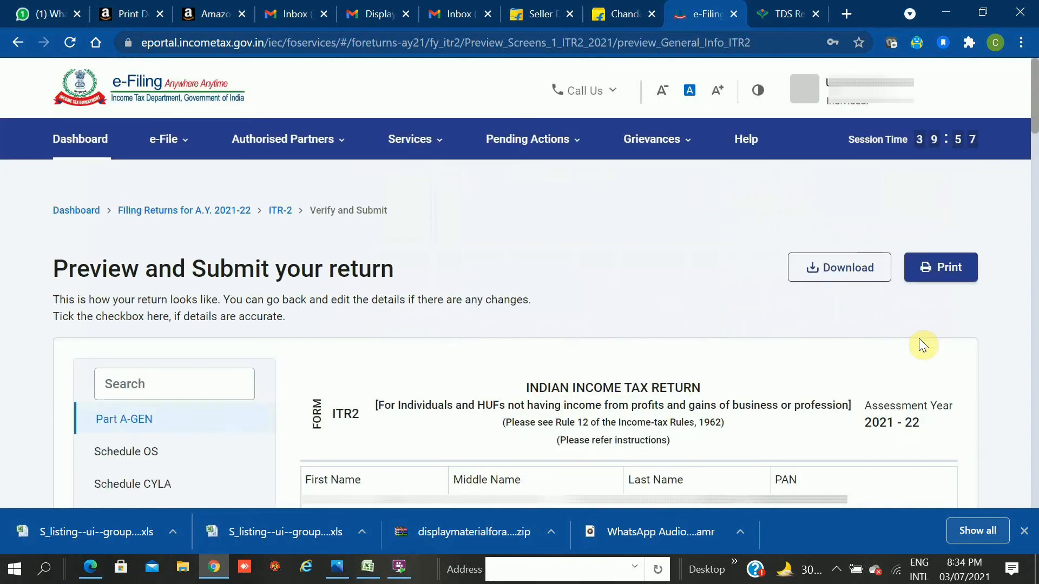
scroll(919, 338, down, 1)
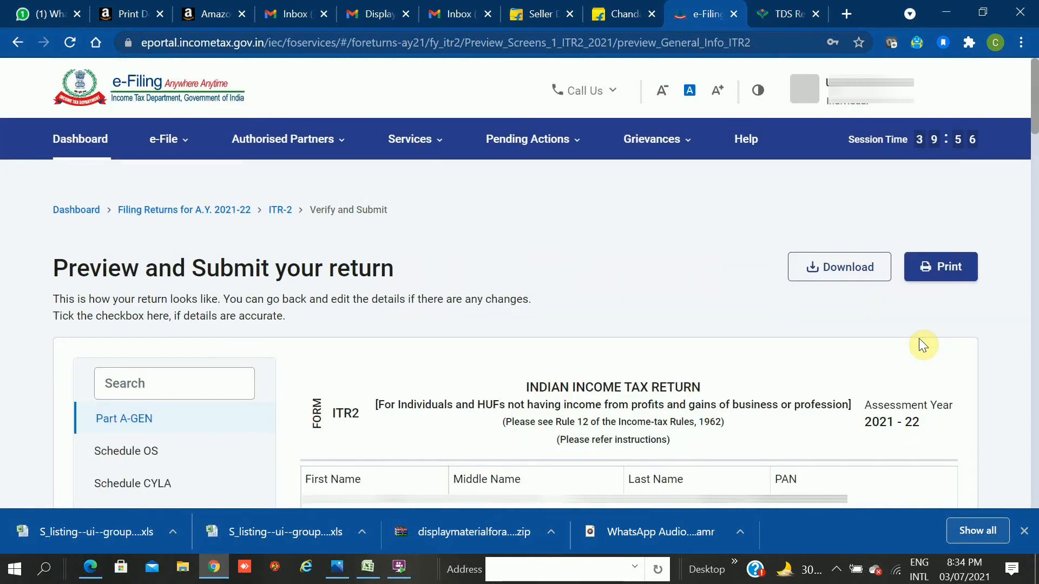
scroll(919, 339, down, 2)
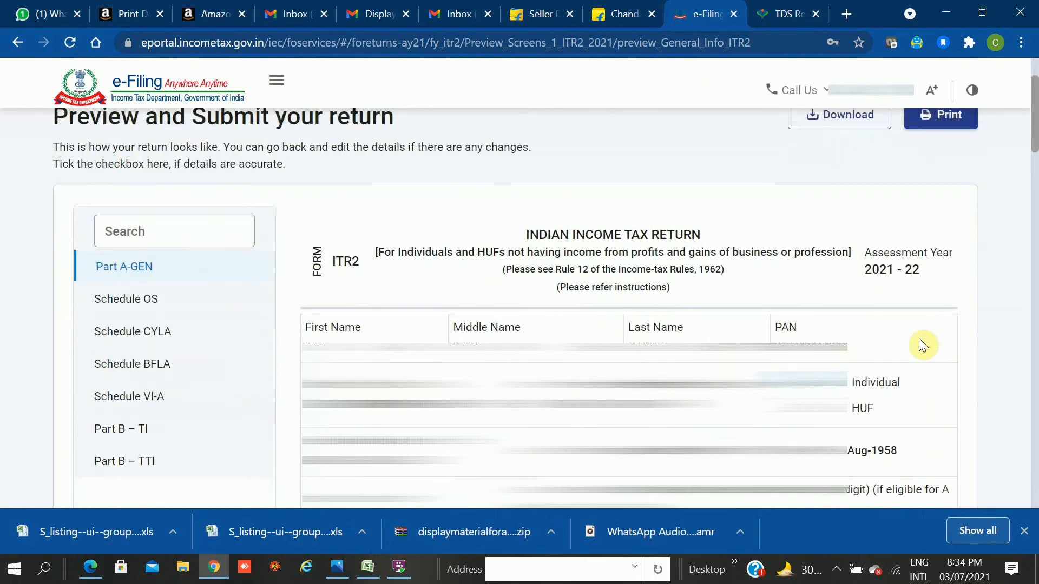
scroll(919, 339, down, 1)
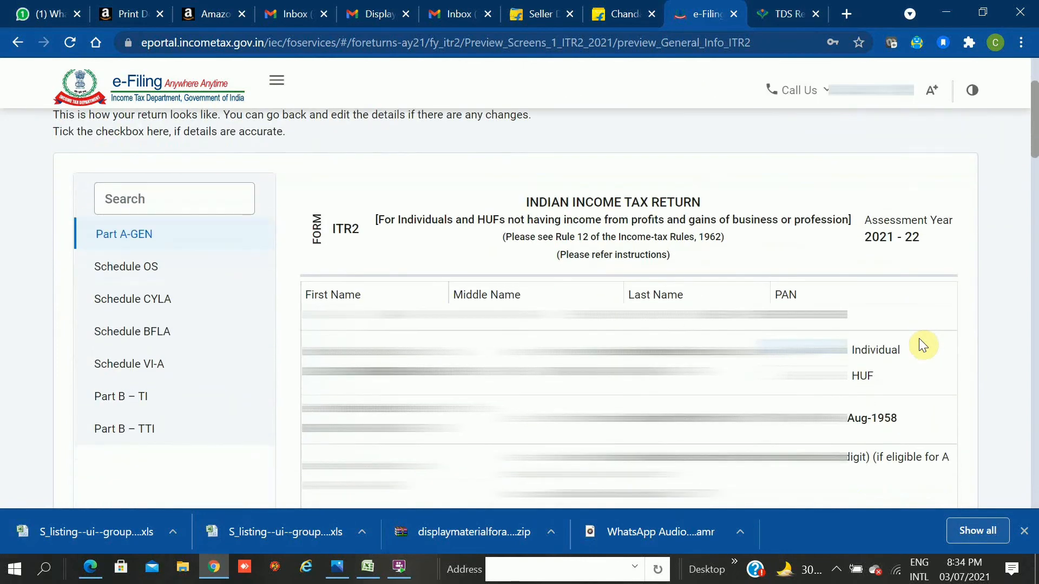
scroll(919, 339, down, 1)
scroll(919, 339, down, 2)
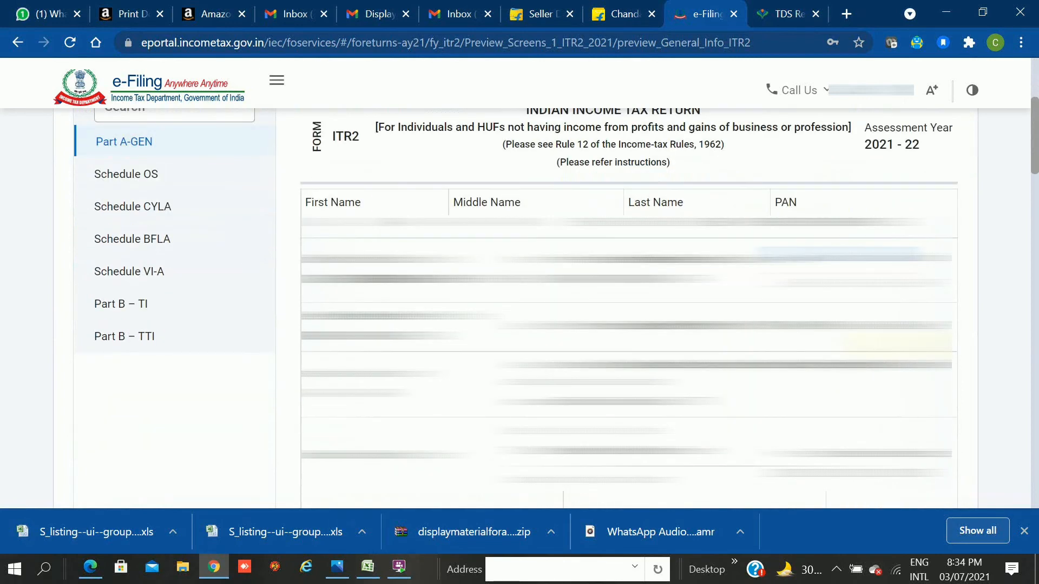
scroll(919, 339, down, 2)
scroll(919, 339, up, 5)
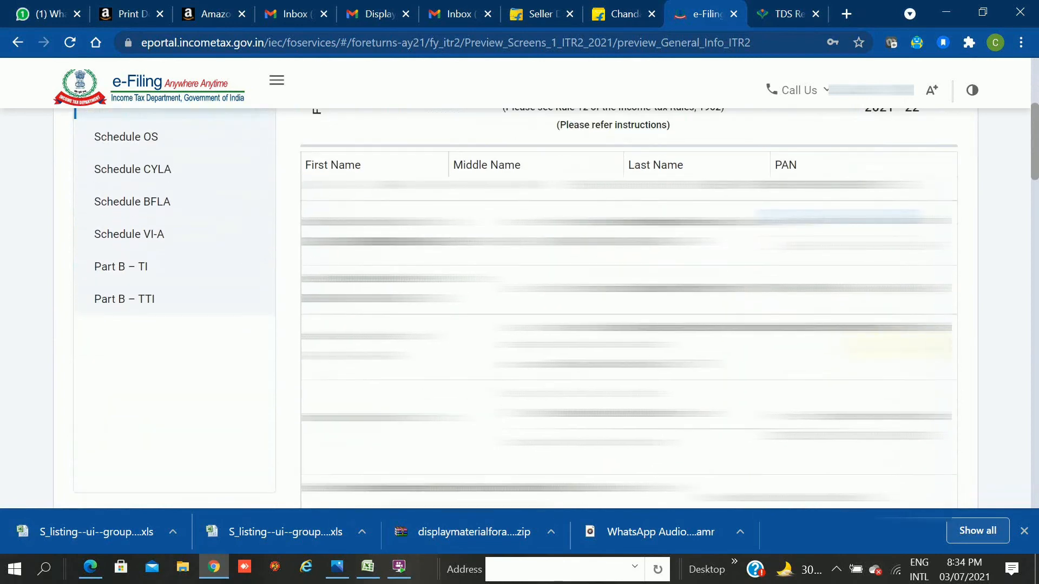
scroll(923, 345, up, 1)
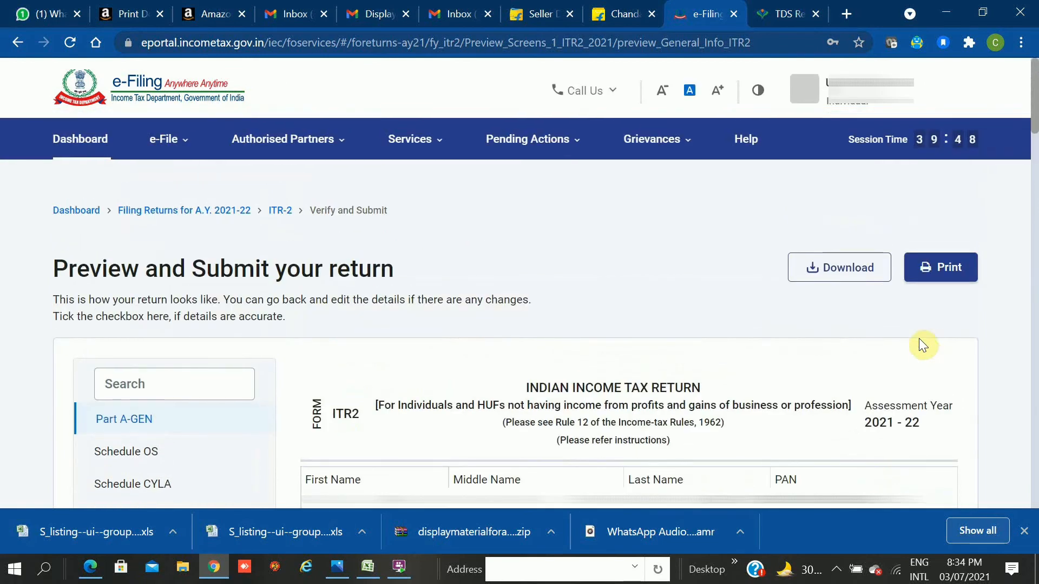
scroll(919, 339, down, 2)
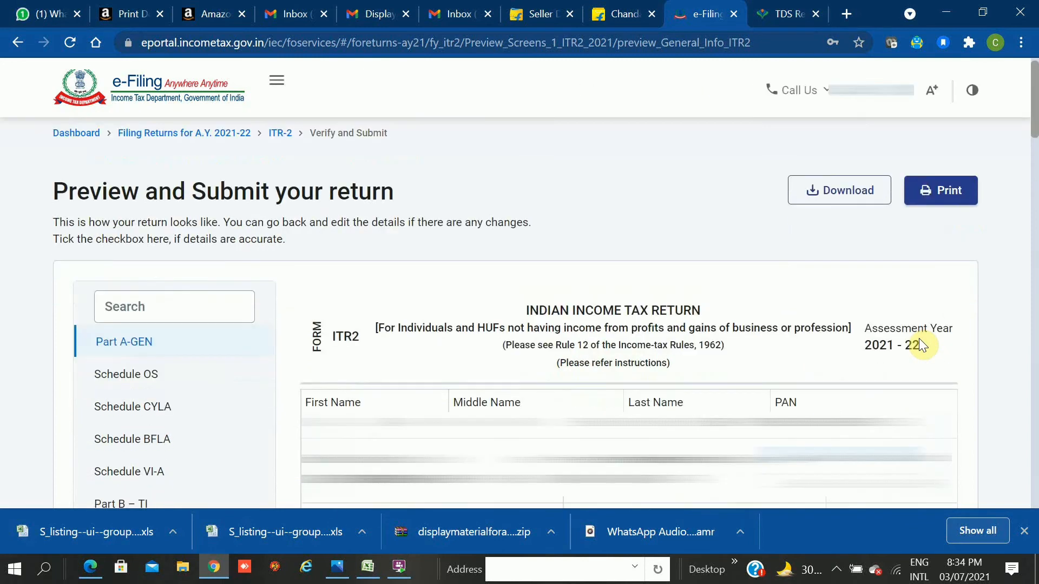
scroll(919, 344, down, 3)
scroll(556, 300, down, 1)
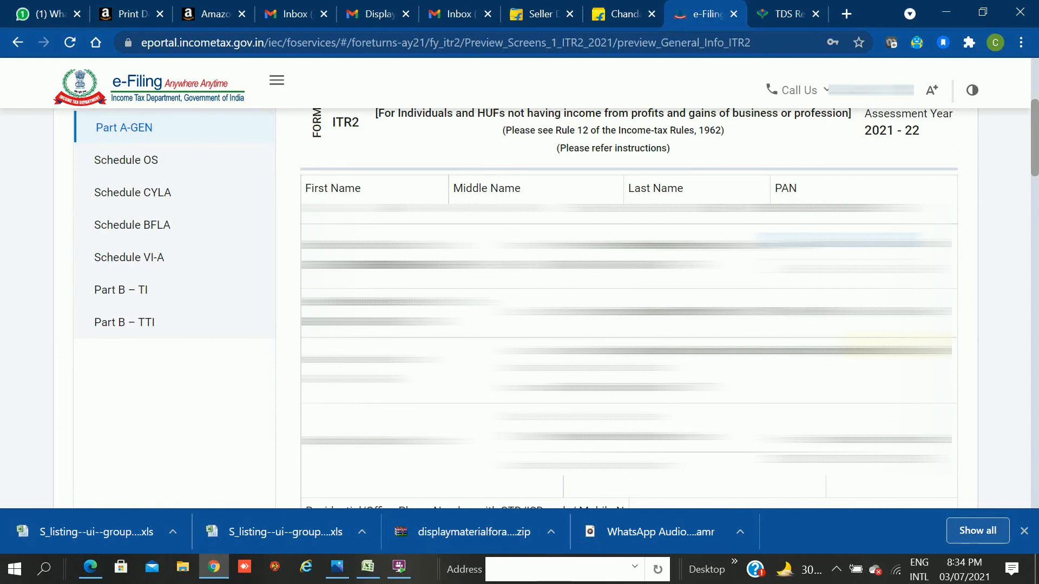
scroll(628, 303, down, 7)
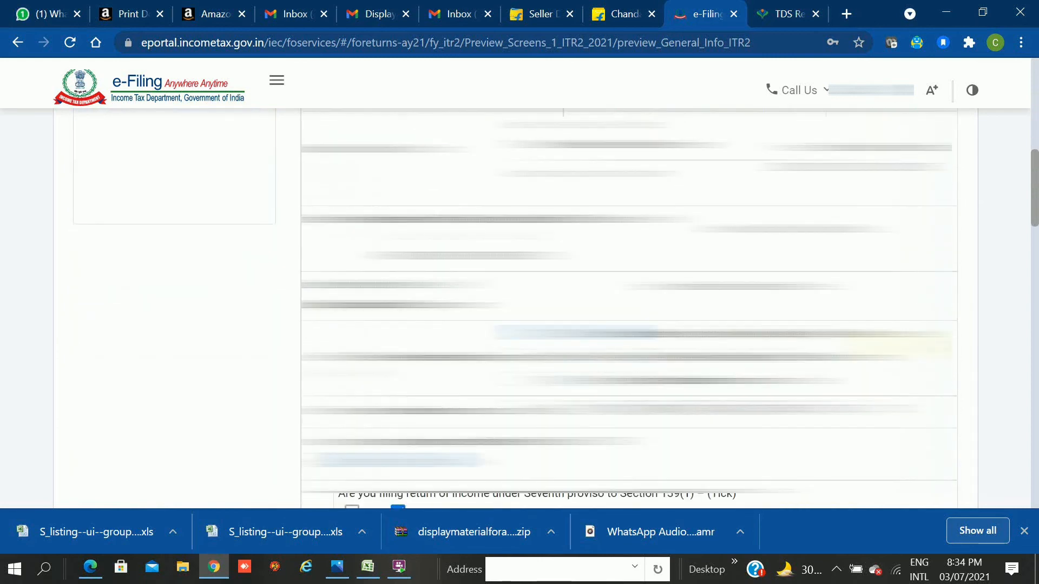
scroll(628, 303, up, 3)
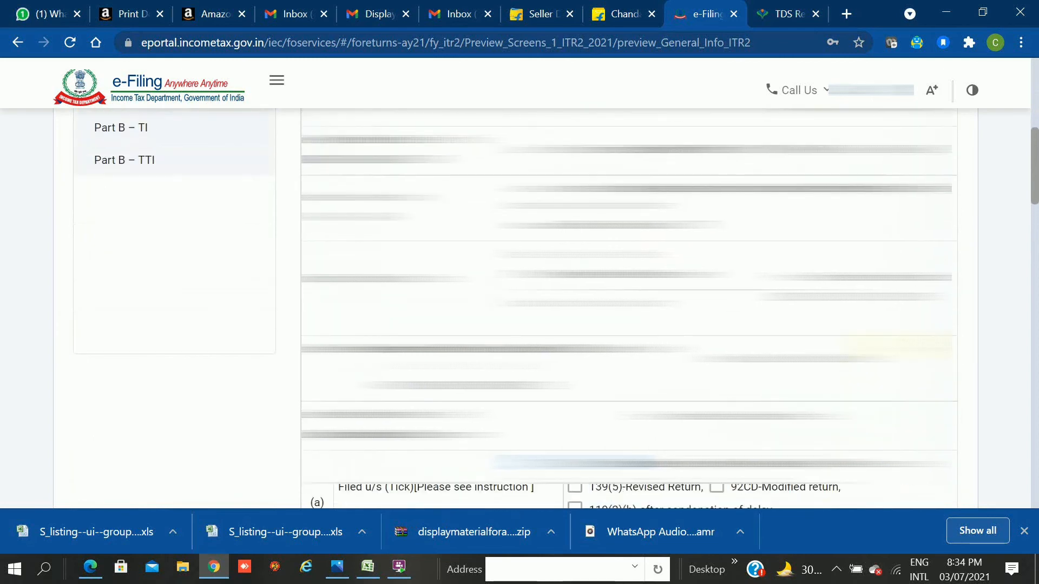
scroll(628, 303, up, 1)
scroll(628, 303, down, 1)
scroll(628, 303, down, 5)
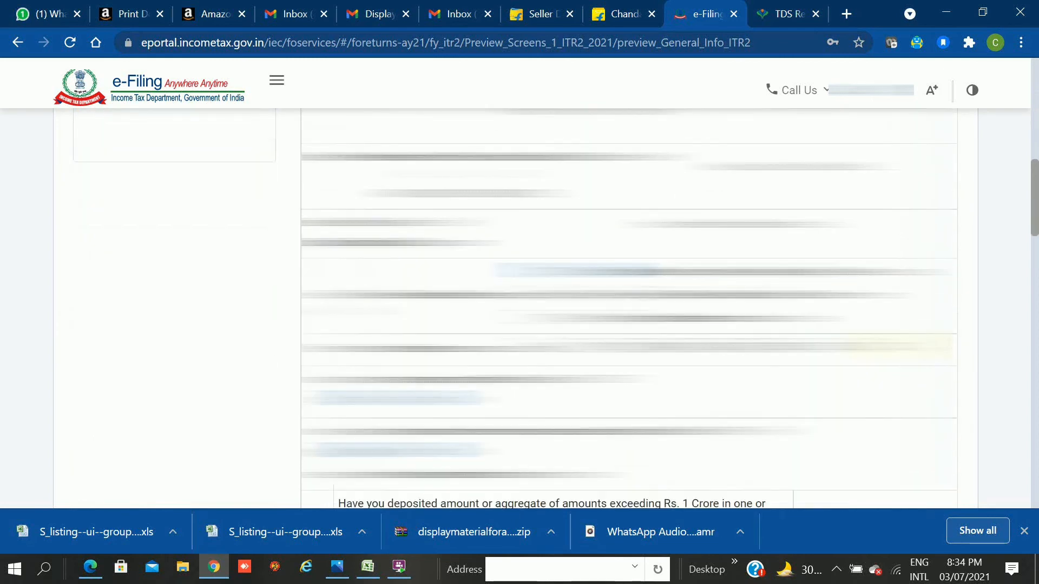
scroll(920, 340, down, 6)
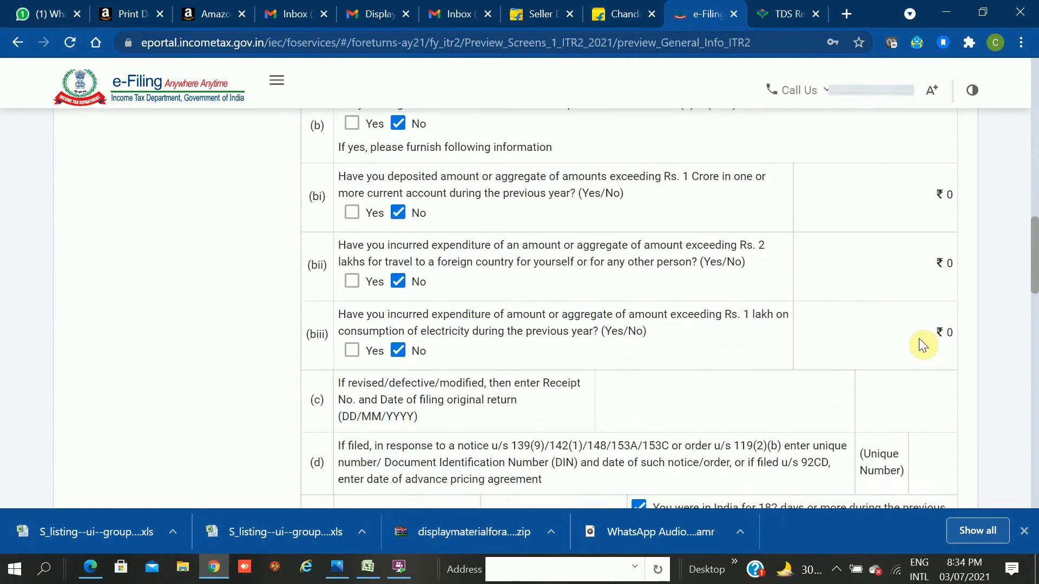
scroll(919, 339, down, 6)
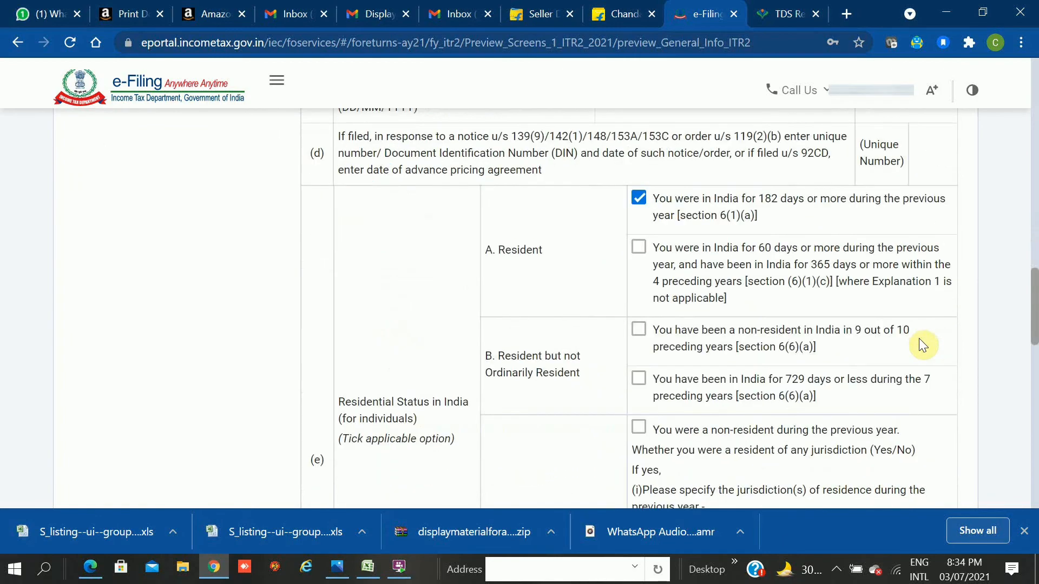
scroll(919, 339, down, 3)
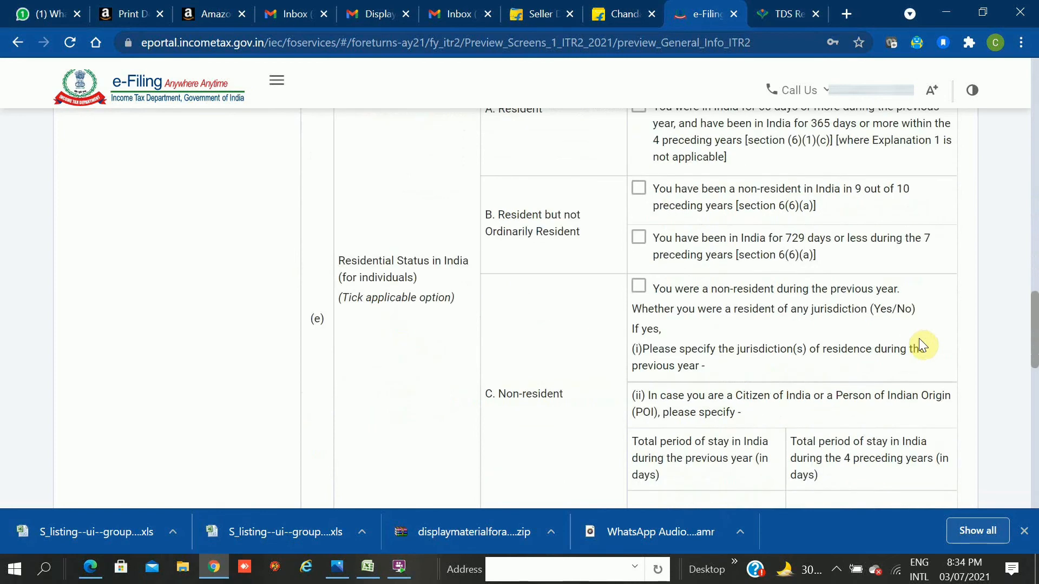
scroll(919, 339, down, 3)
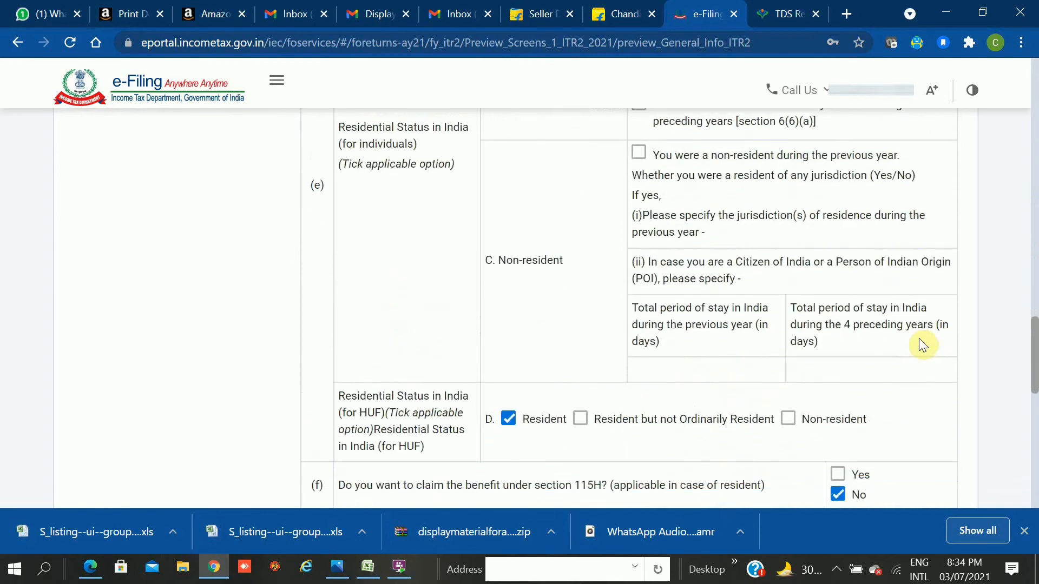
scroll(919, 339, down, 6)
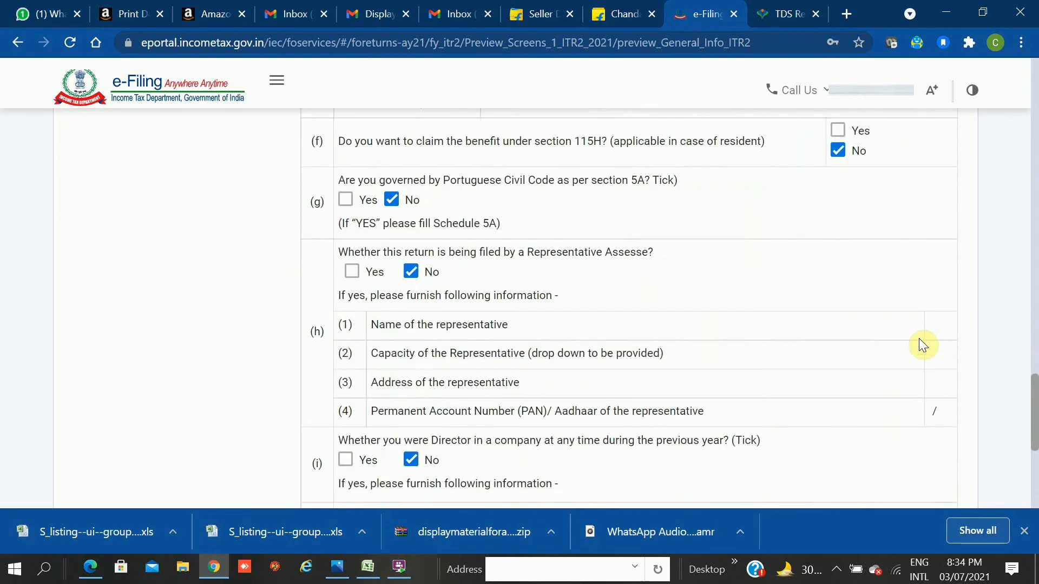
scroll(919, 339, down, 4)
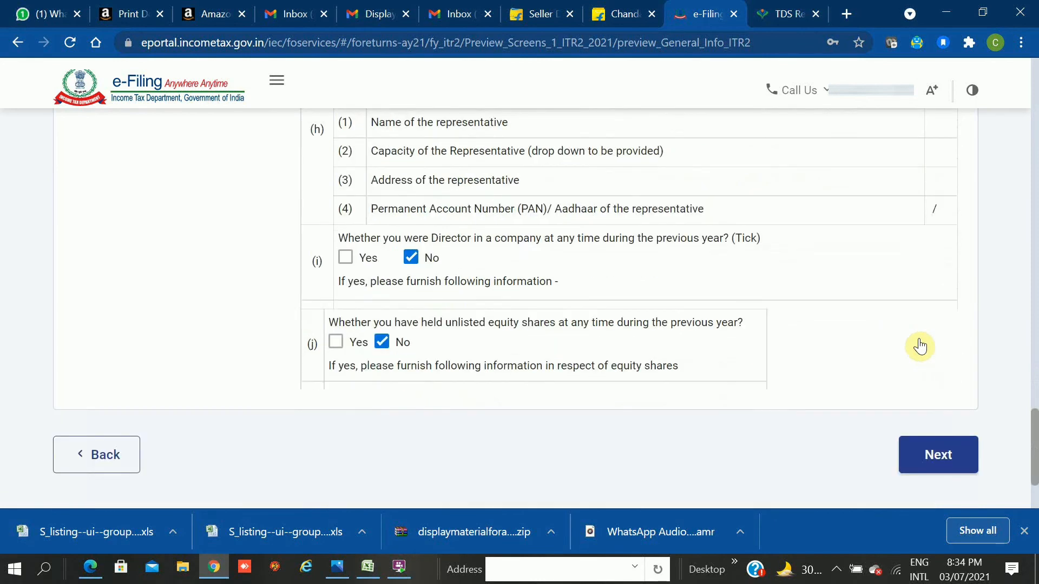
scroll(920, 346, down, 2)
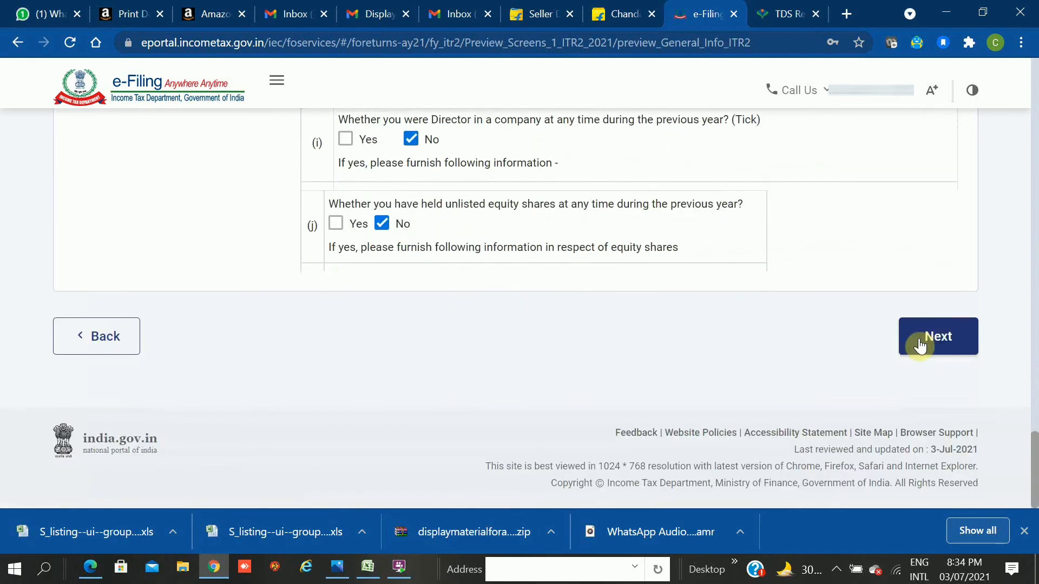
Move past the general information preview and tick the declaration, filing as Self.
click(920, 346)
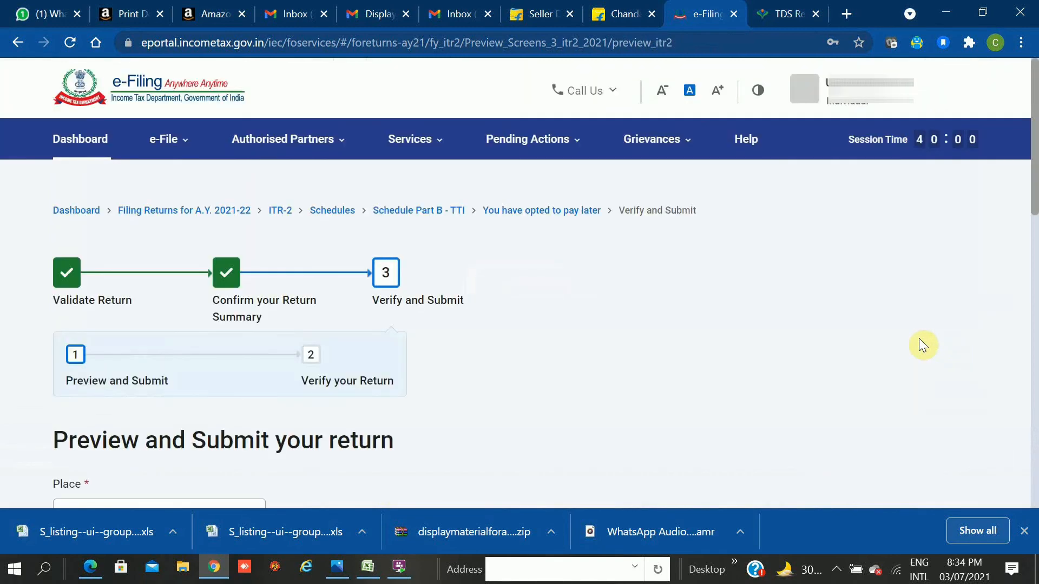
scroll(919, 339, down, 4)
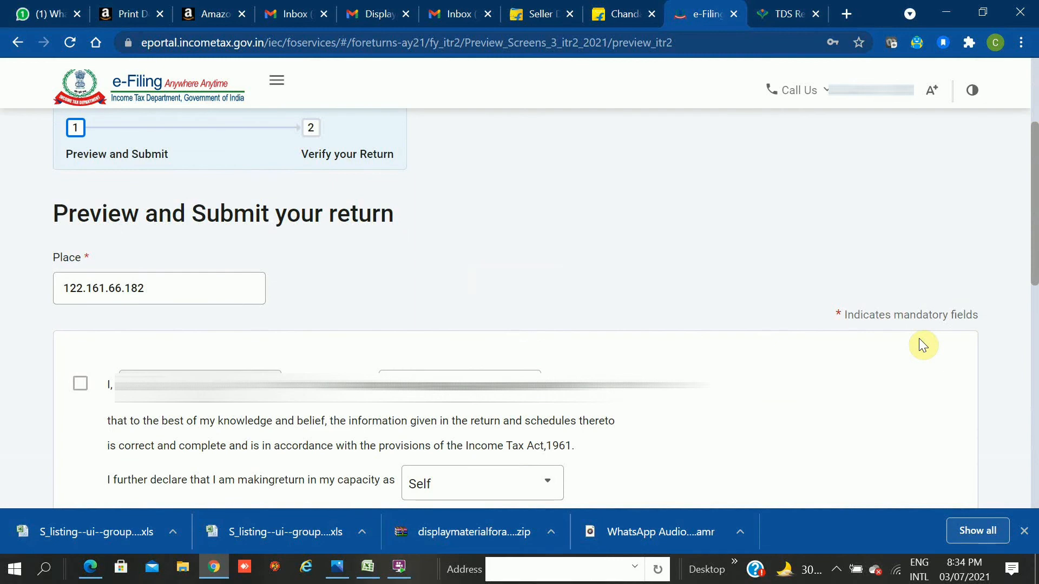
scroll(919, 338, down, 1)
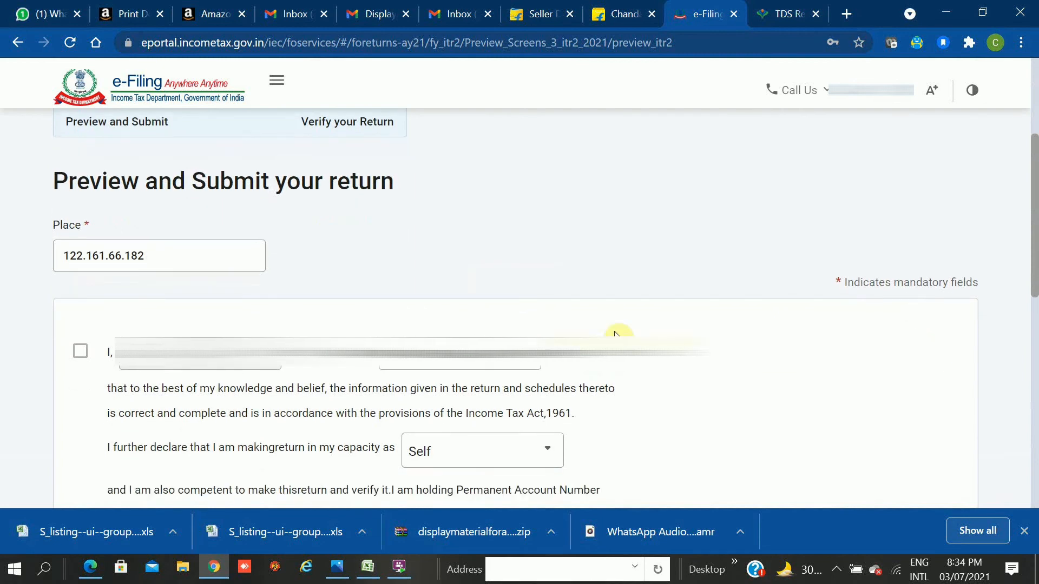
click(80, 353)
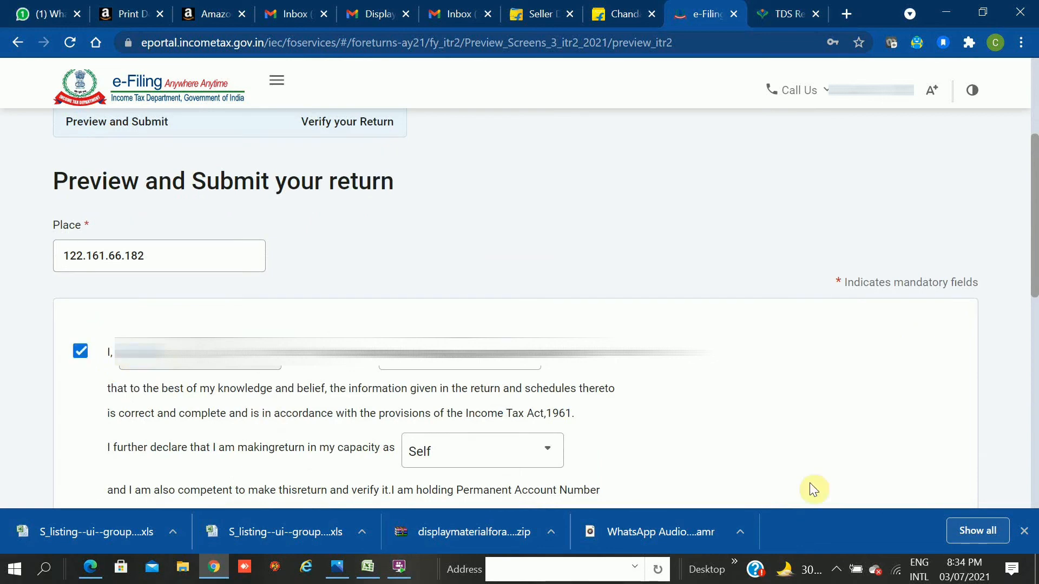
scroll(868, 396, down, 2)
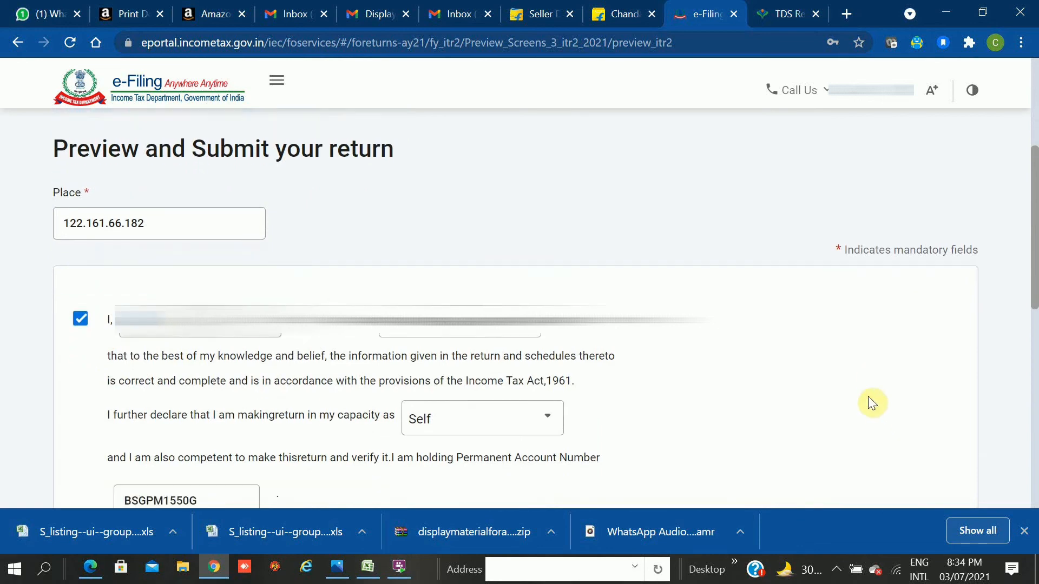
scroll(869, 401, down, 4)
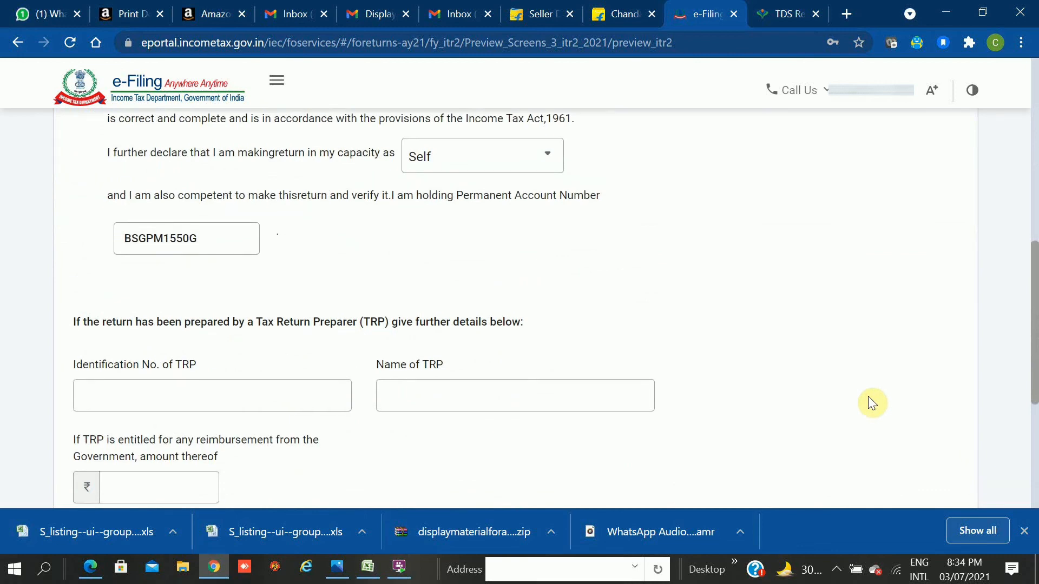
scroll(869, 398, down, 1)
scroll(869, 398, down, 4)
scroll(868, 398, down, 1)
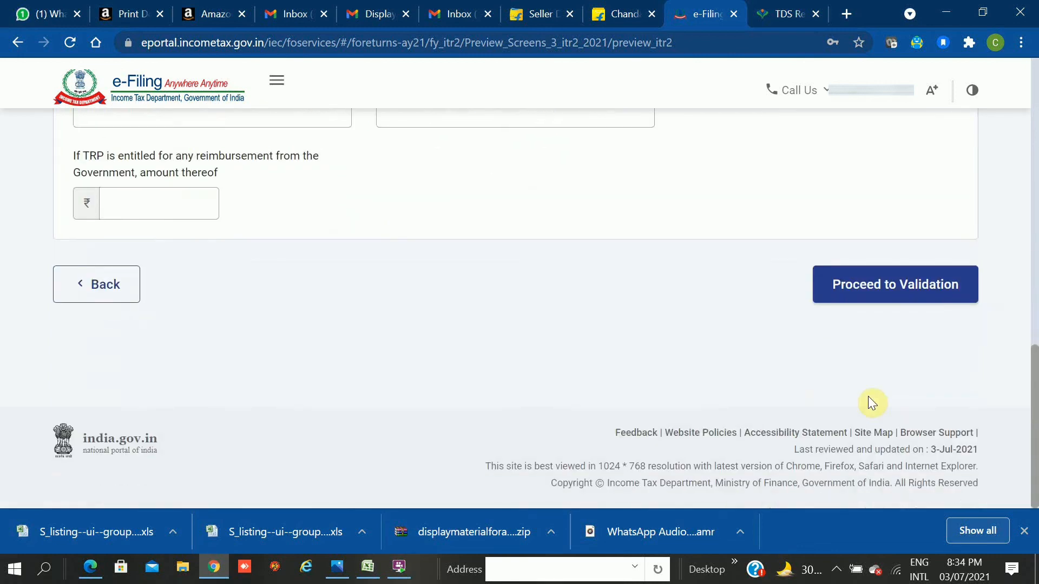
Validate the return, review the invalid STD/ISD code and missing country errors, and open the country error.
click(893, 280)
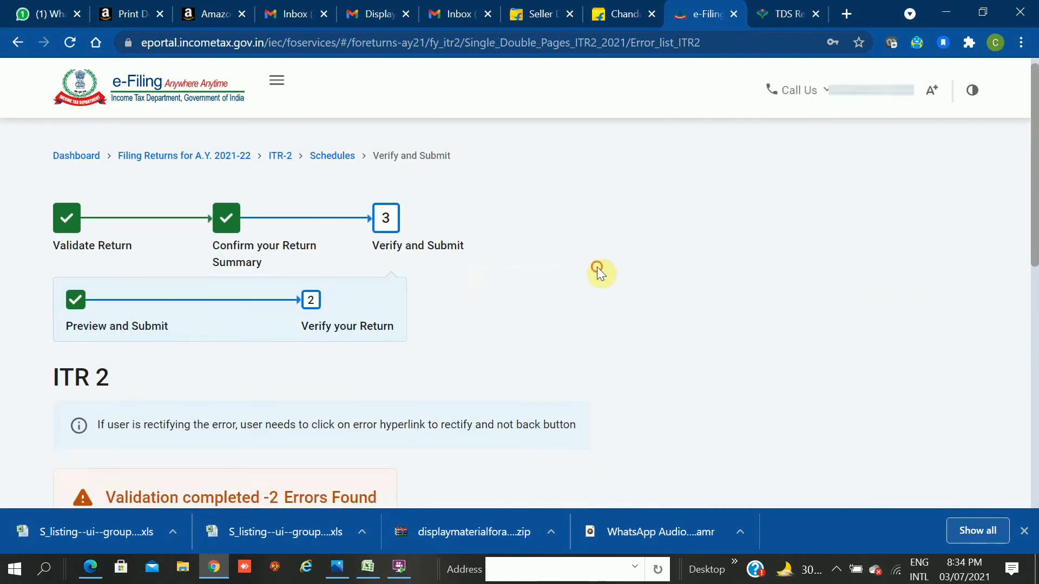
scroll(597, 268, down, 8)
scroll(597, 269, up, 1)
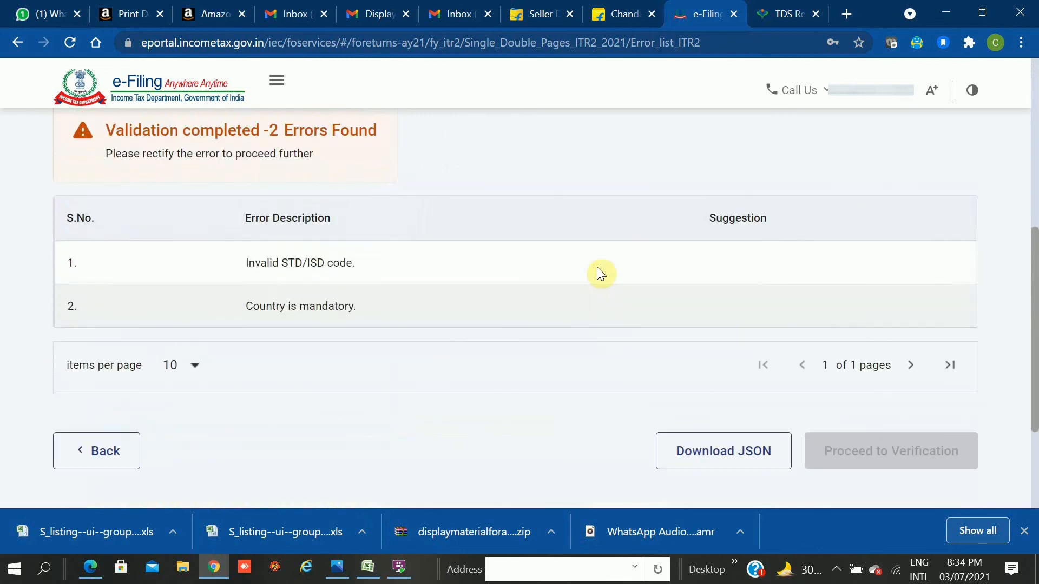
scroll(597, 274, up, 3)
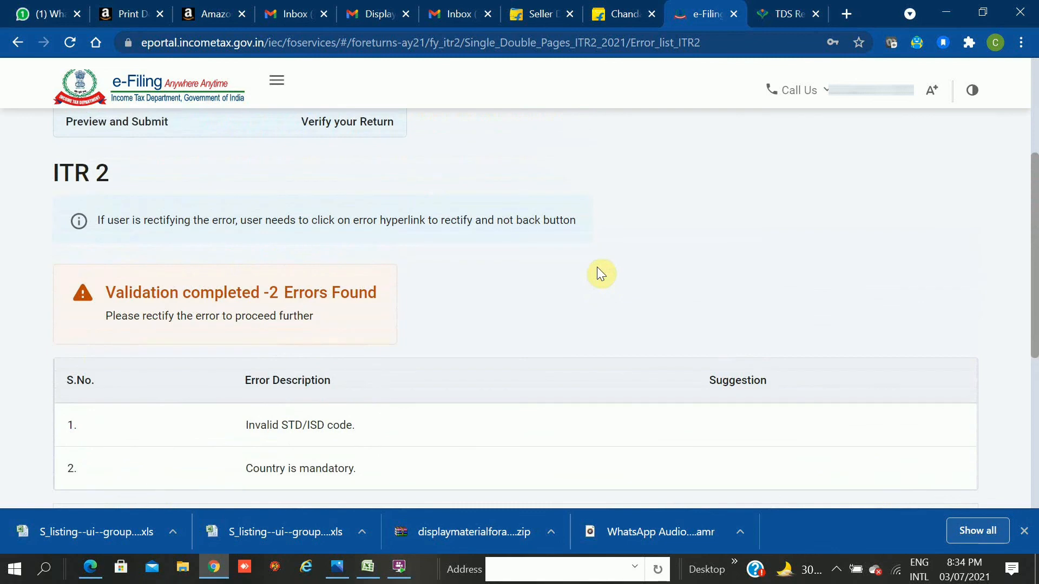
scroll(597, 274, down, 1)
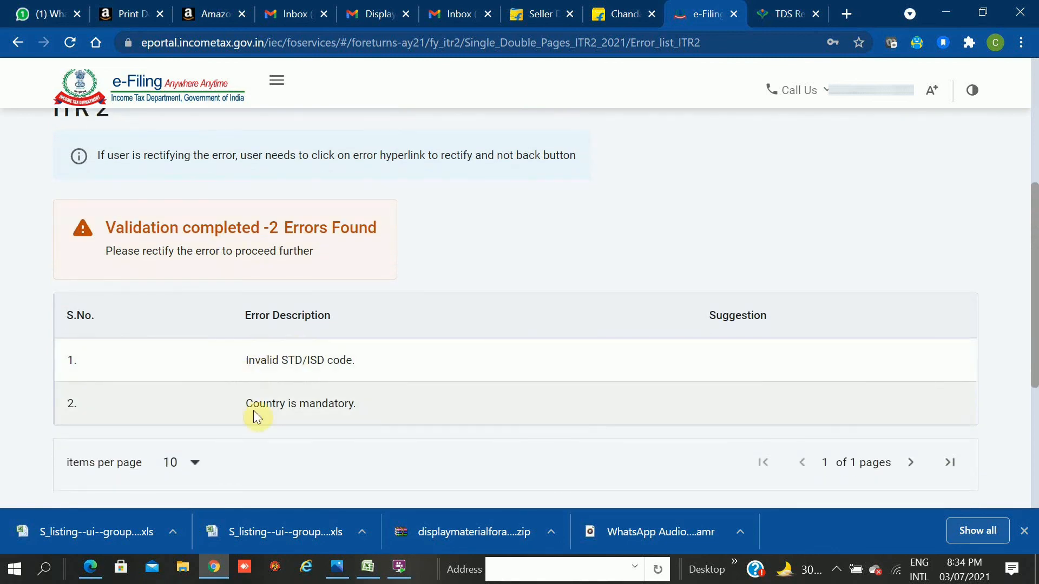
click(317, 409)
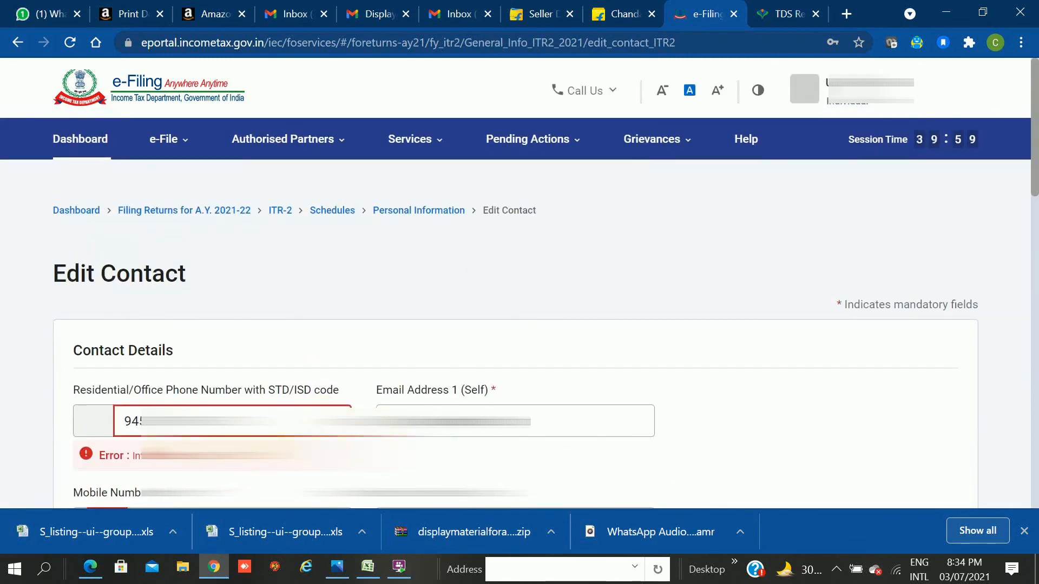
Inspect the empty country code and STD/ISD code boxes and the Email Address 1 field on Edit Contact.
click(81, 414)
triple_click(424, 423)
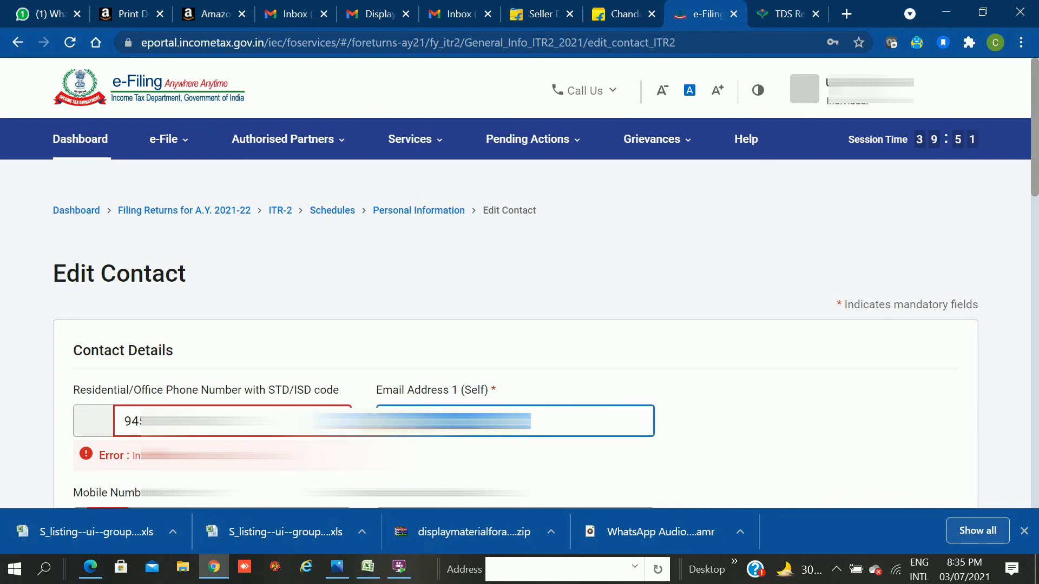
click(443, 422)
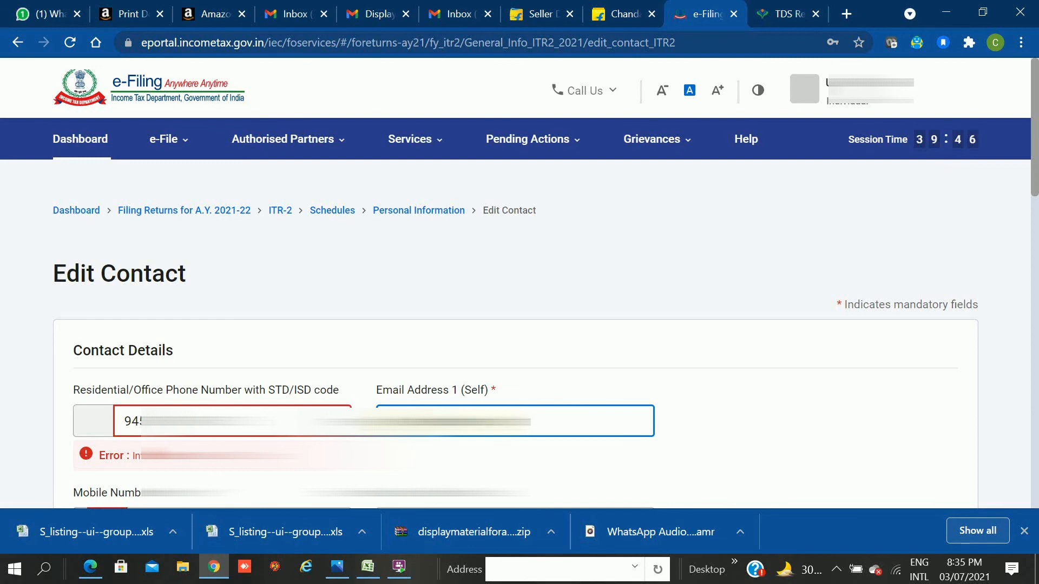
click(96, 427)
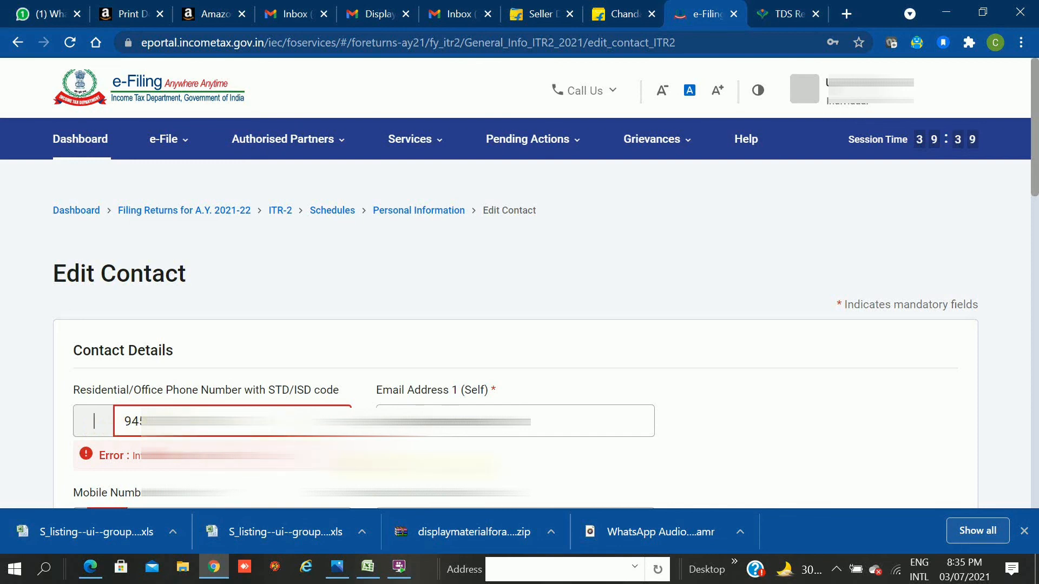
click(732, 415)
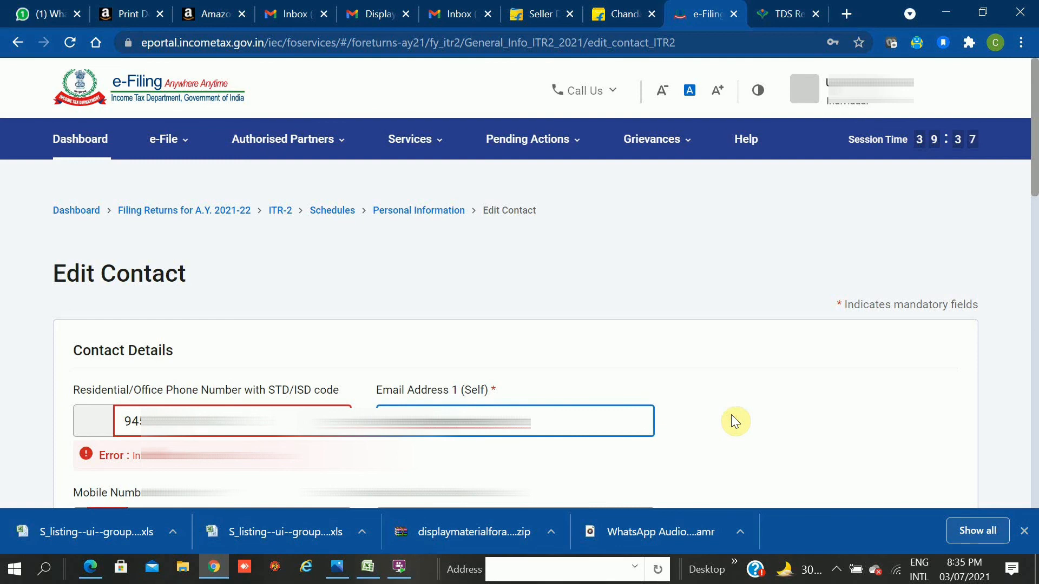
click(104, 418)
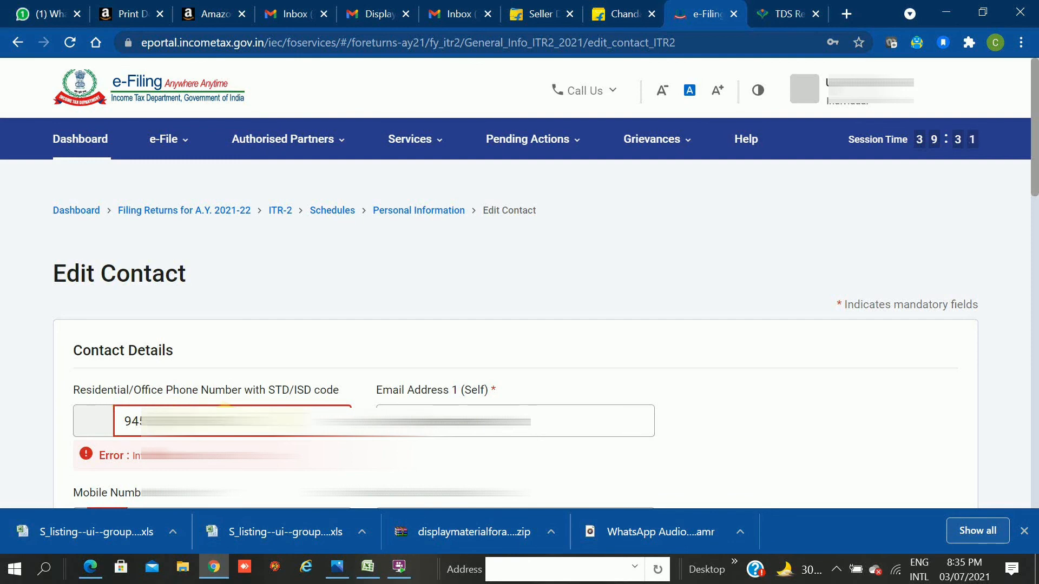
Replace the residential/office phone number with a new number; the invalid STD/ISD code error persists.
double_click(225, 407)
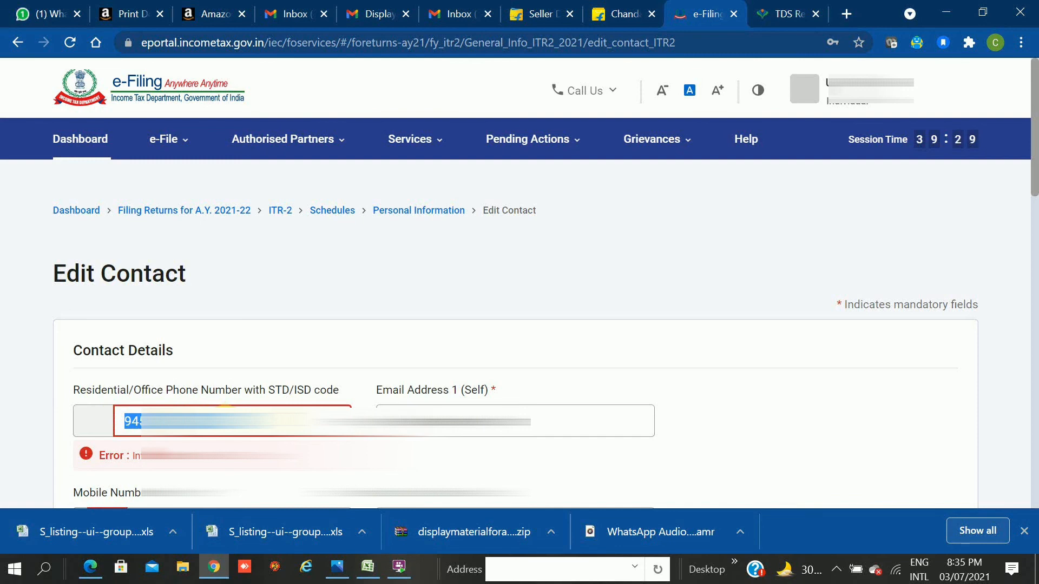
key(BackSpace)
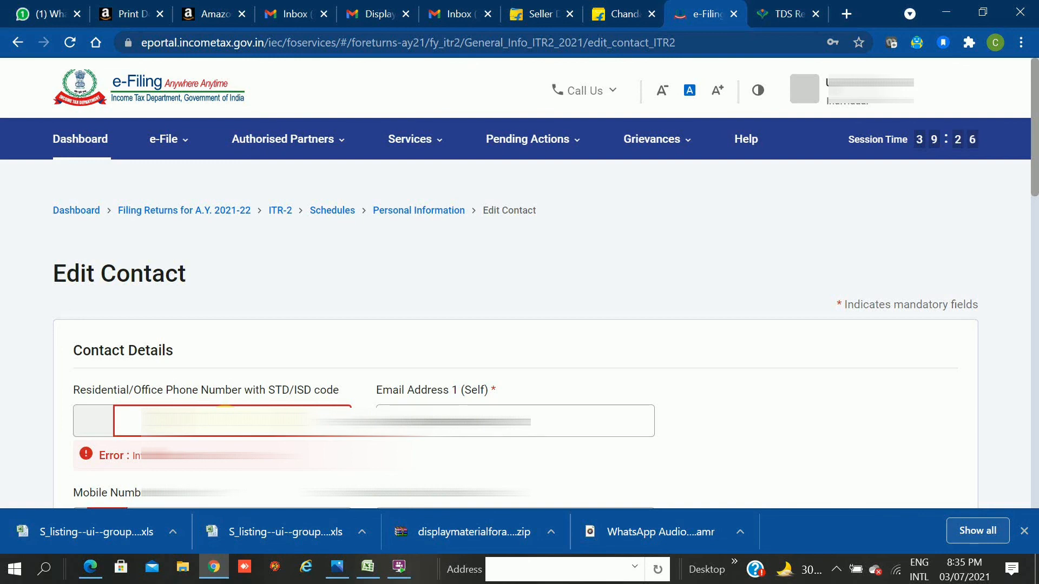
text(562)
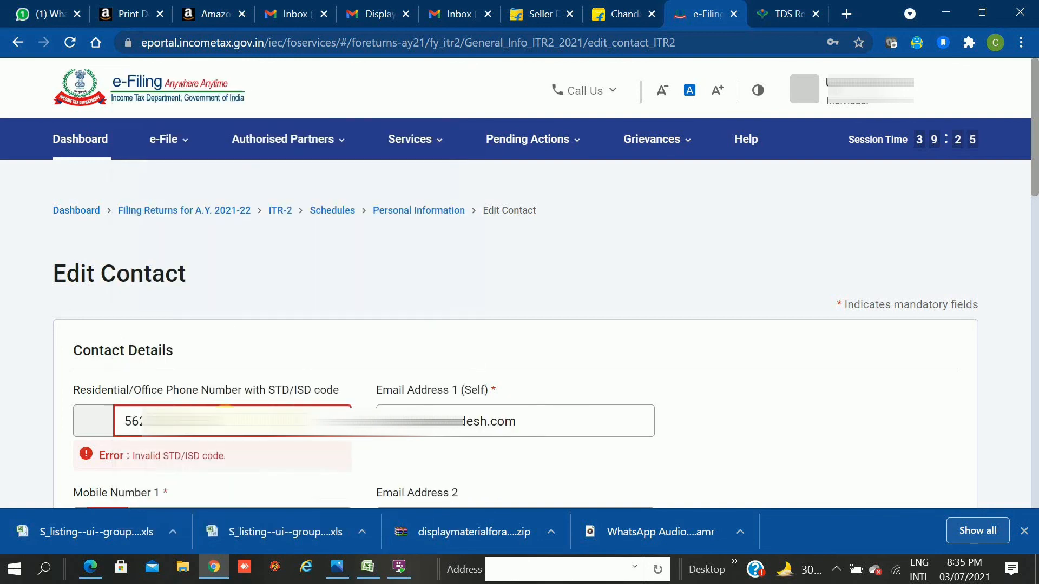
key(BackSpace)
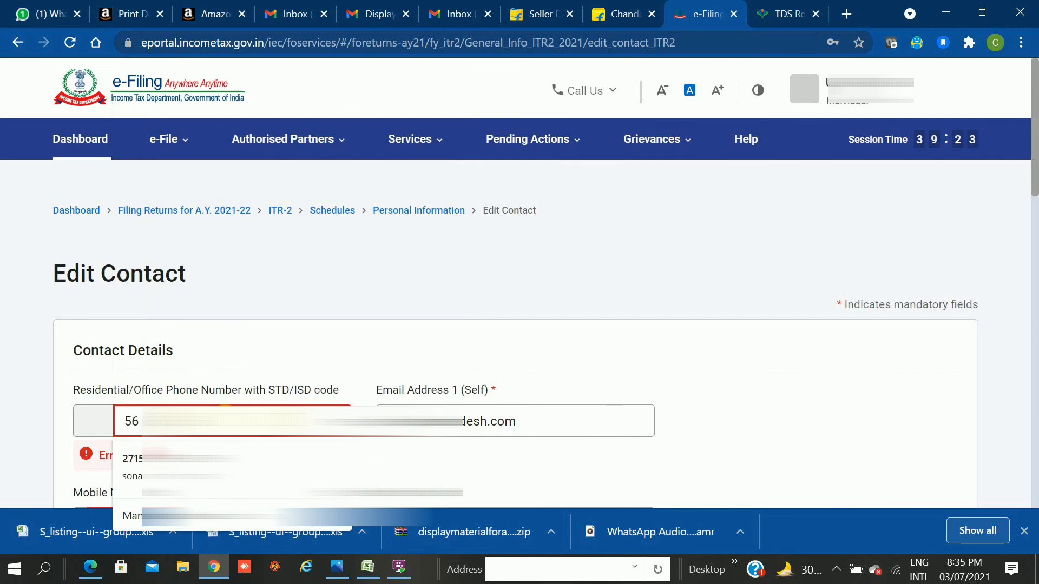
text(2)
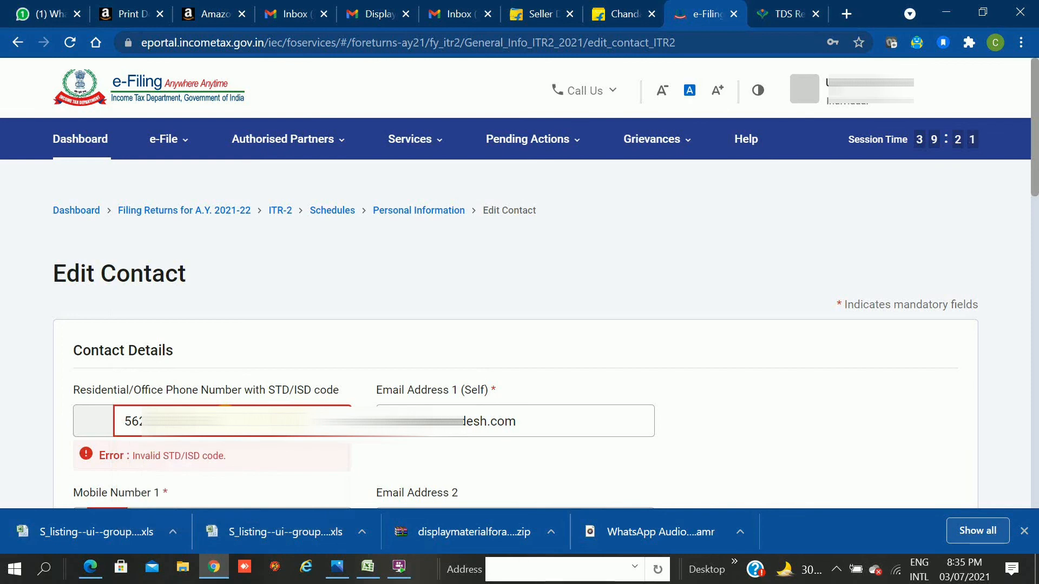
click(751, 459)
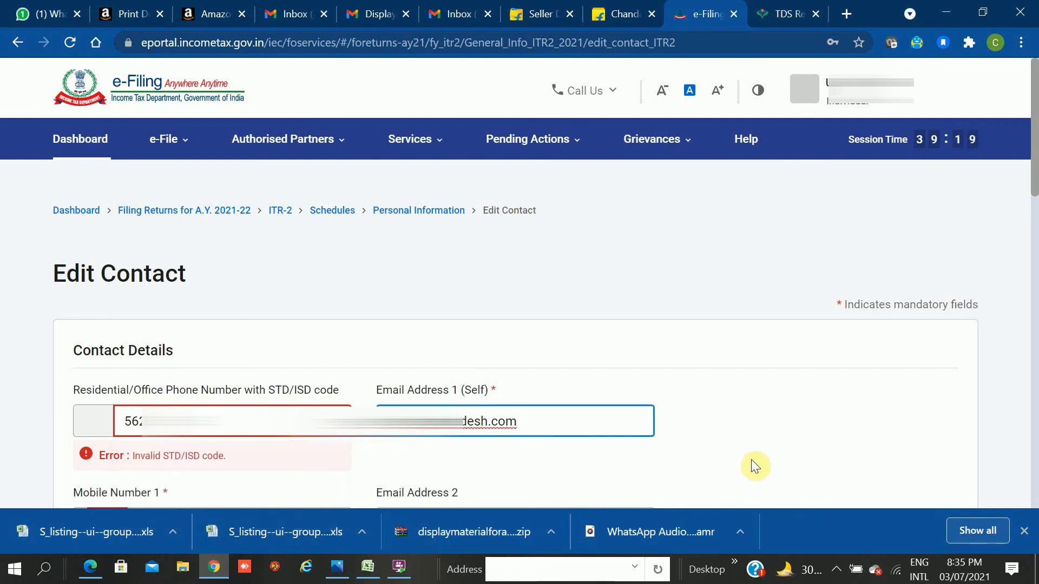
click(752, 460)
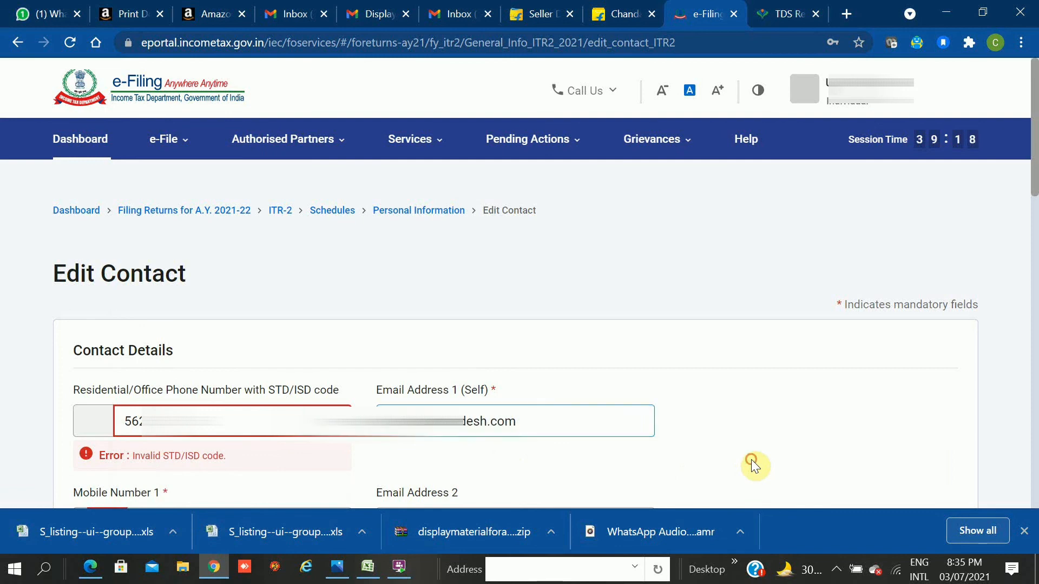